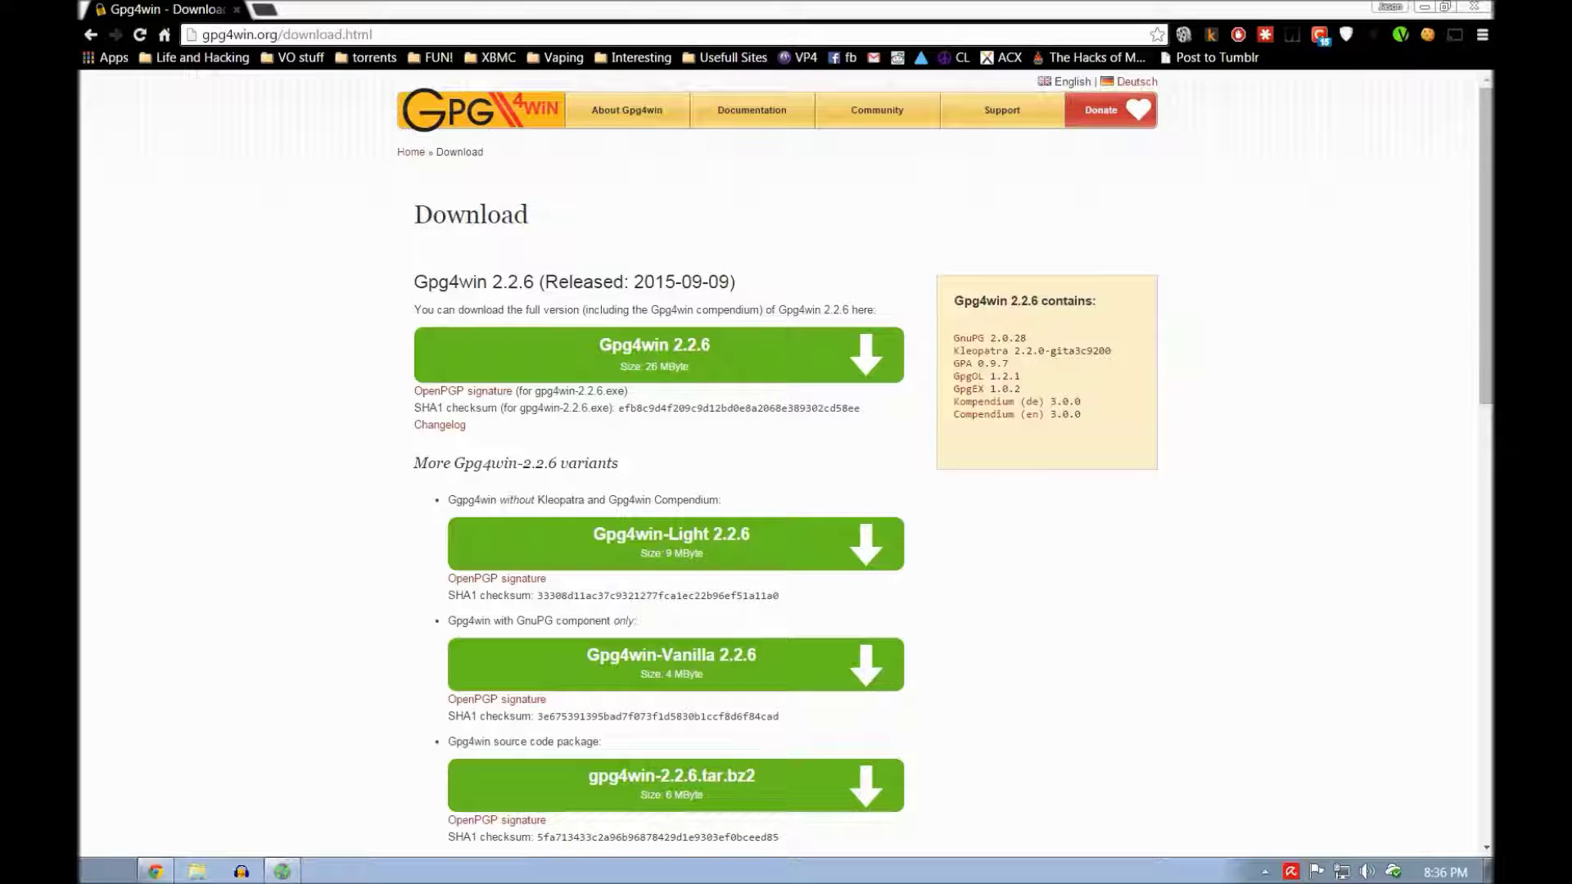
Step: Save the full Gpg4win 2.2.6 installer from the download page into the Downloads folder
{"action": "left_click", "coordinate": [268, 162]}
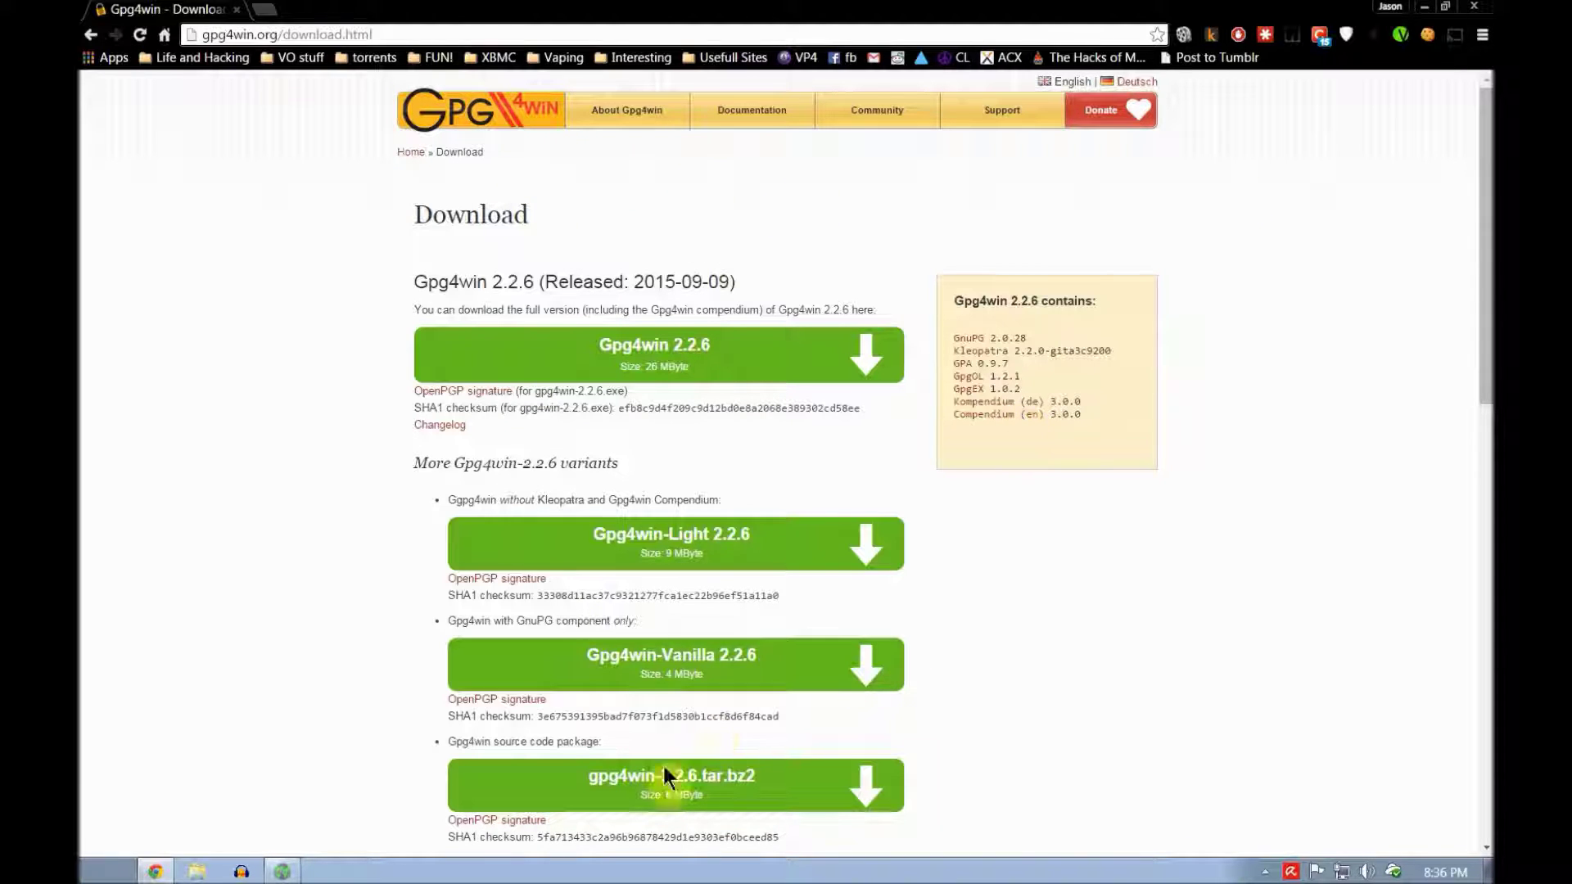
{"action": "scroll", "coordinate": [1236, 637], "scroll_direction": "down", "scroll_amount": 10}
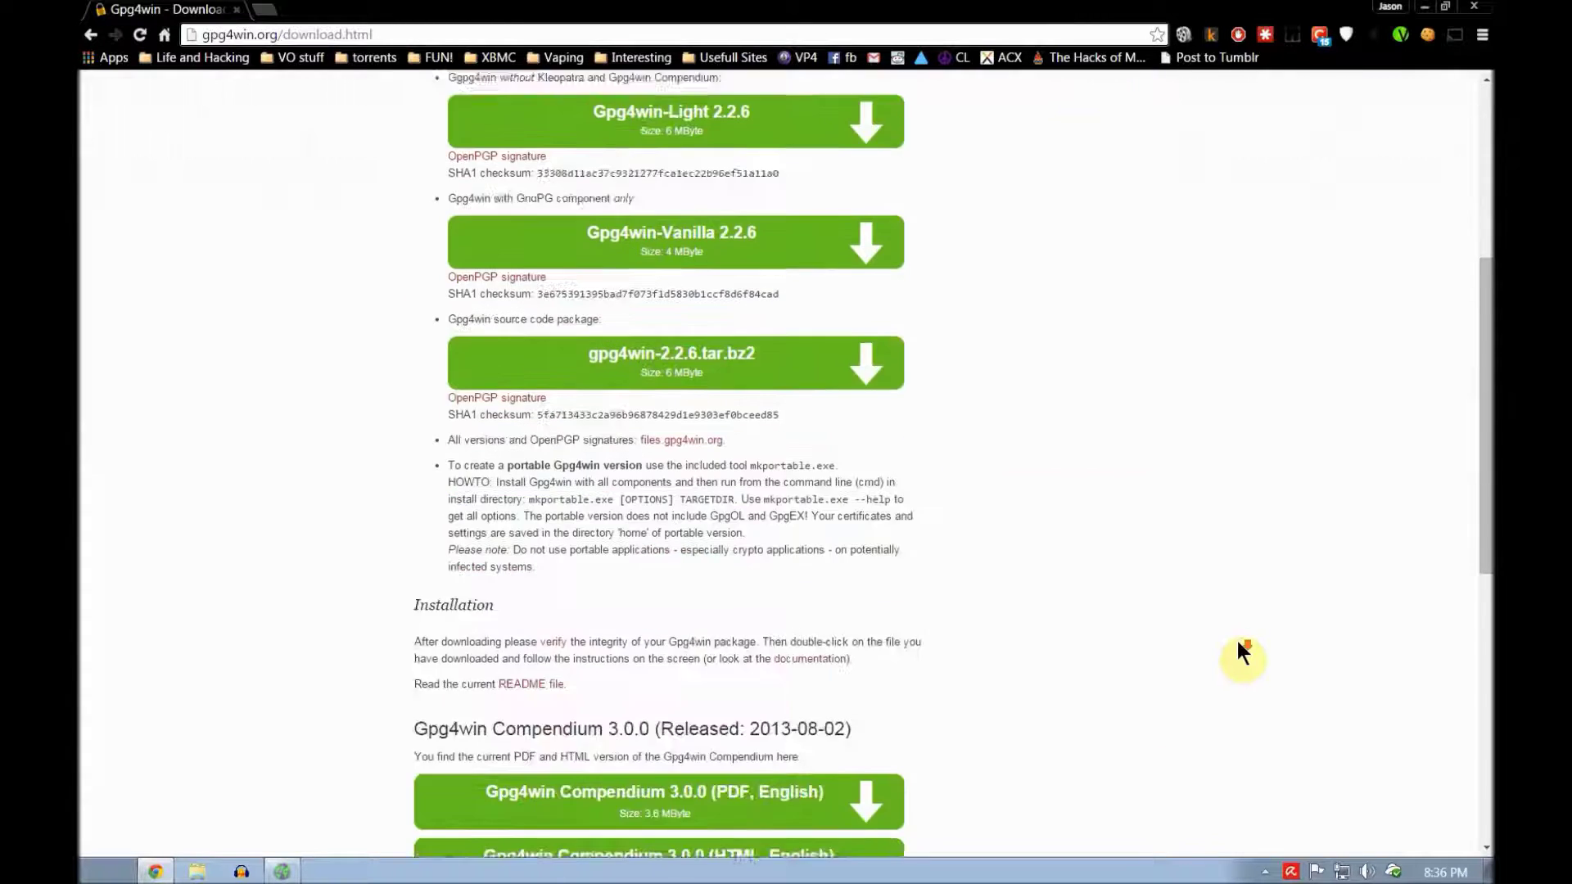
{"action": "scroll", "coordinate": [1235, 637], "scroll_direction": "up", "scroll_amount": 7}
{"action": "scroll", "coordinate": [1234, 620], "scroll_direction": "up", "scroll_amount": 3}
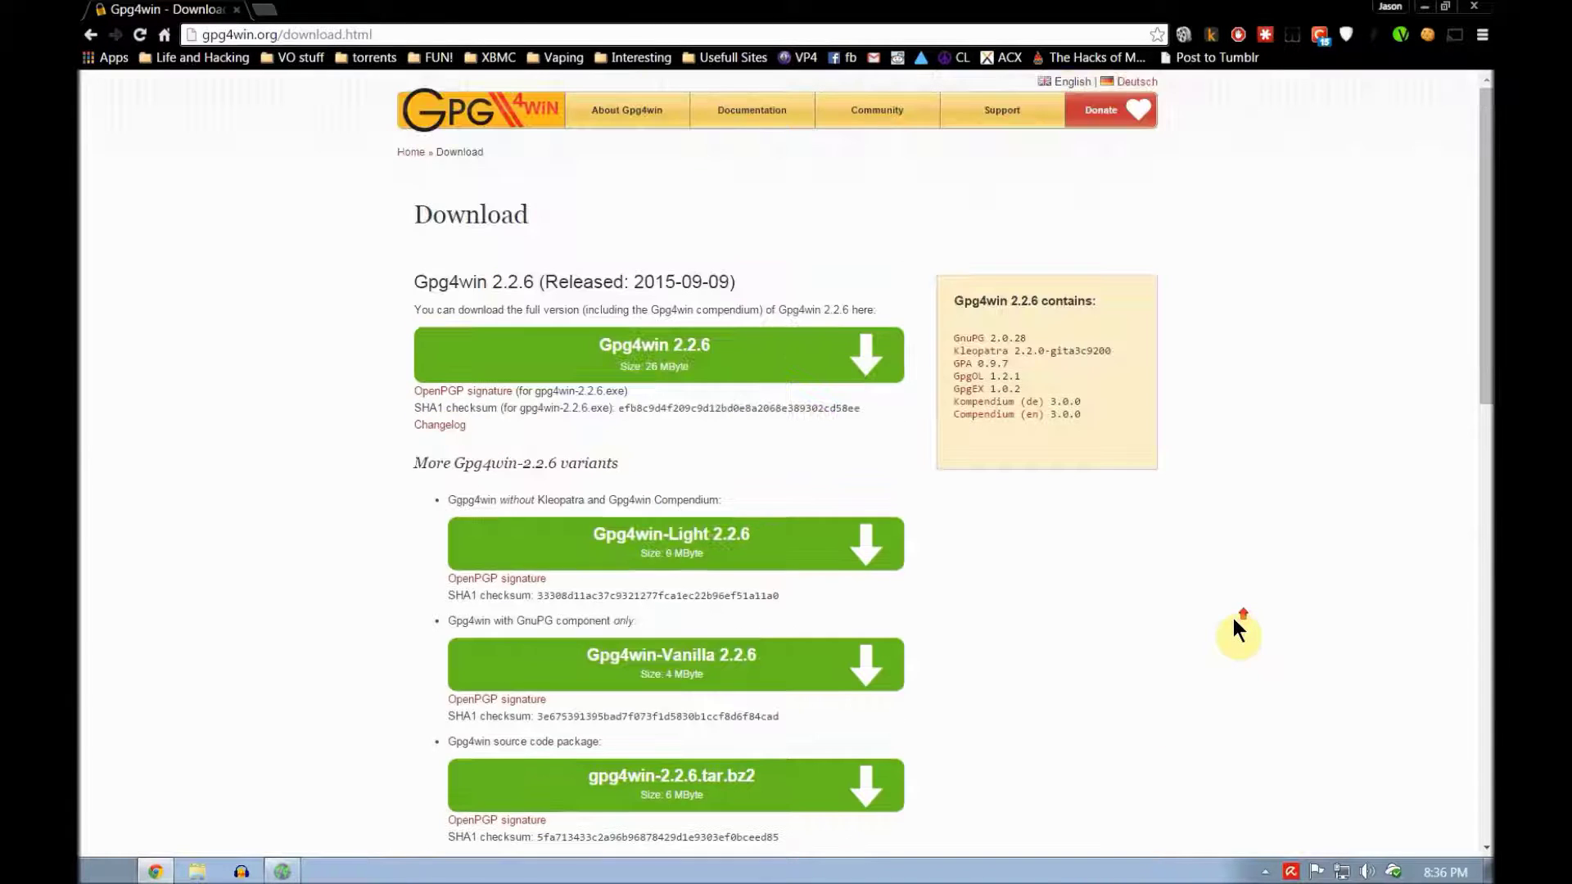
{"action": "left_click", "coordinate": [670, 357]}
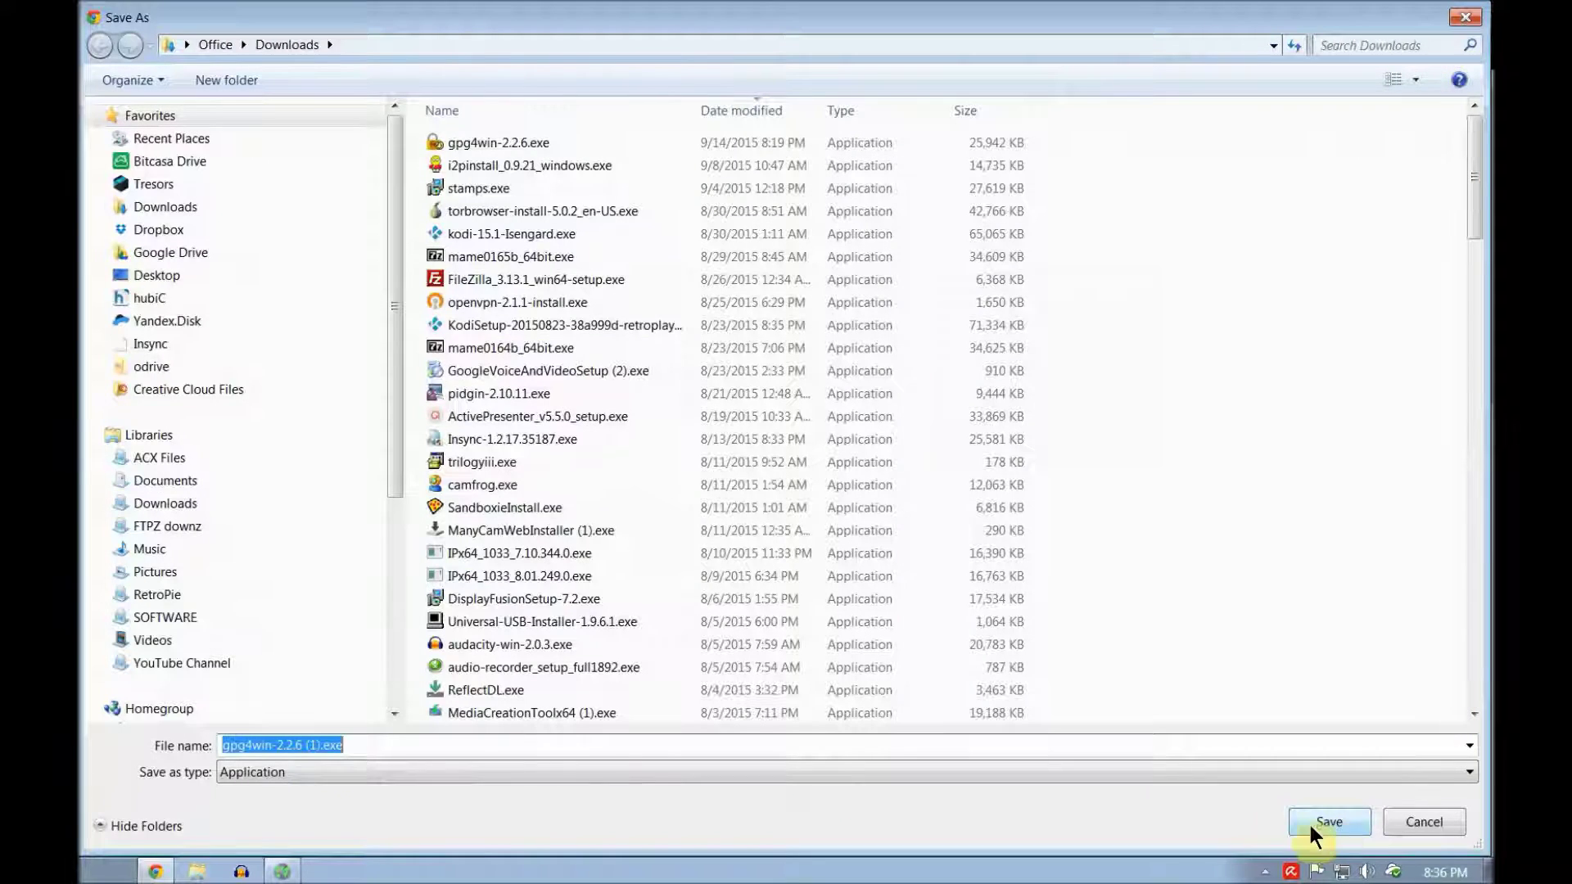
{"action": "left_click", "coordinate": [1329, 822]}
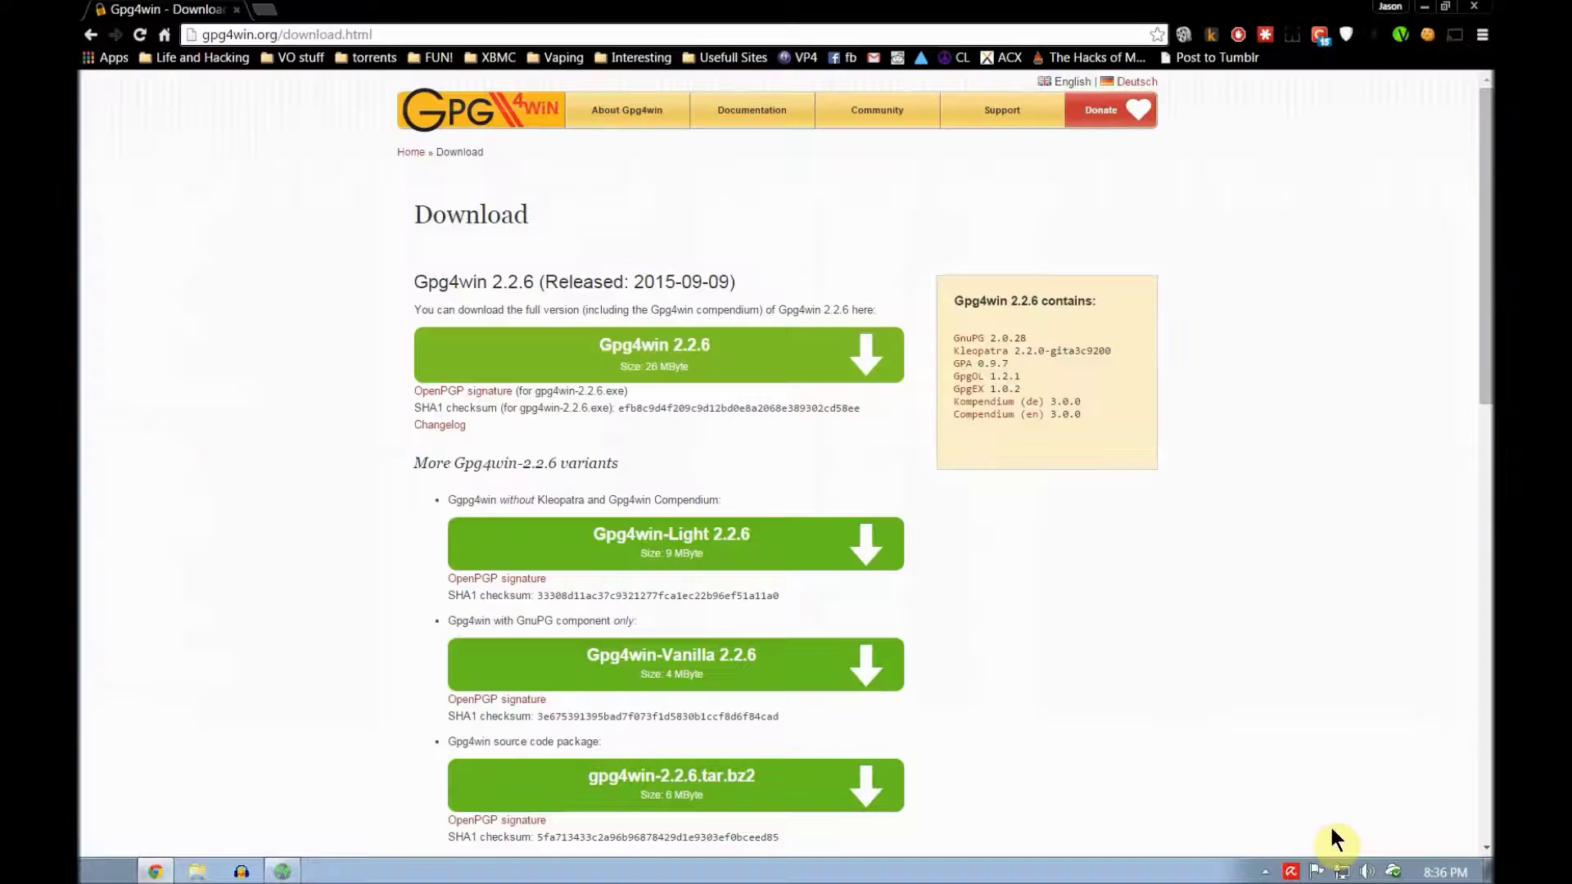
Step: Run the installer, accepting the licence, all components and the default install folder
{"action": "left_click", "coordinate": [131, 835]}
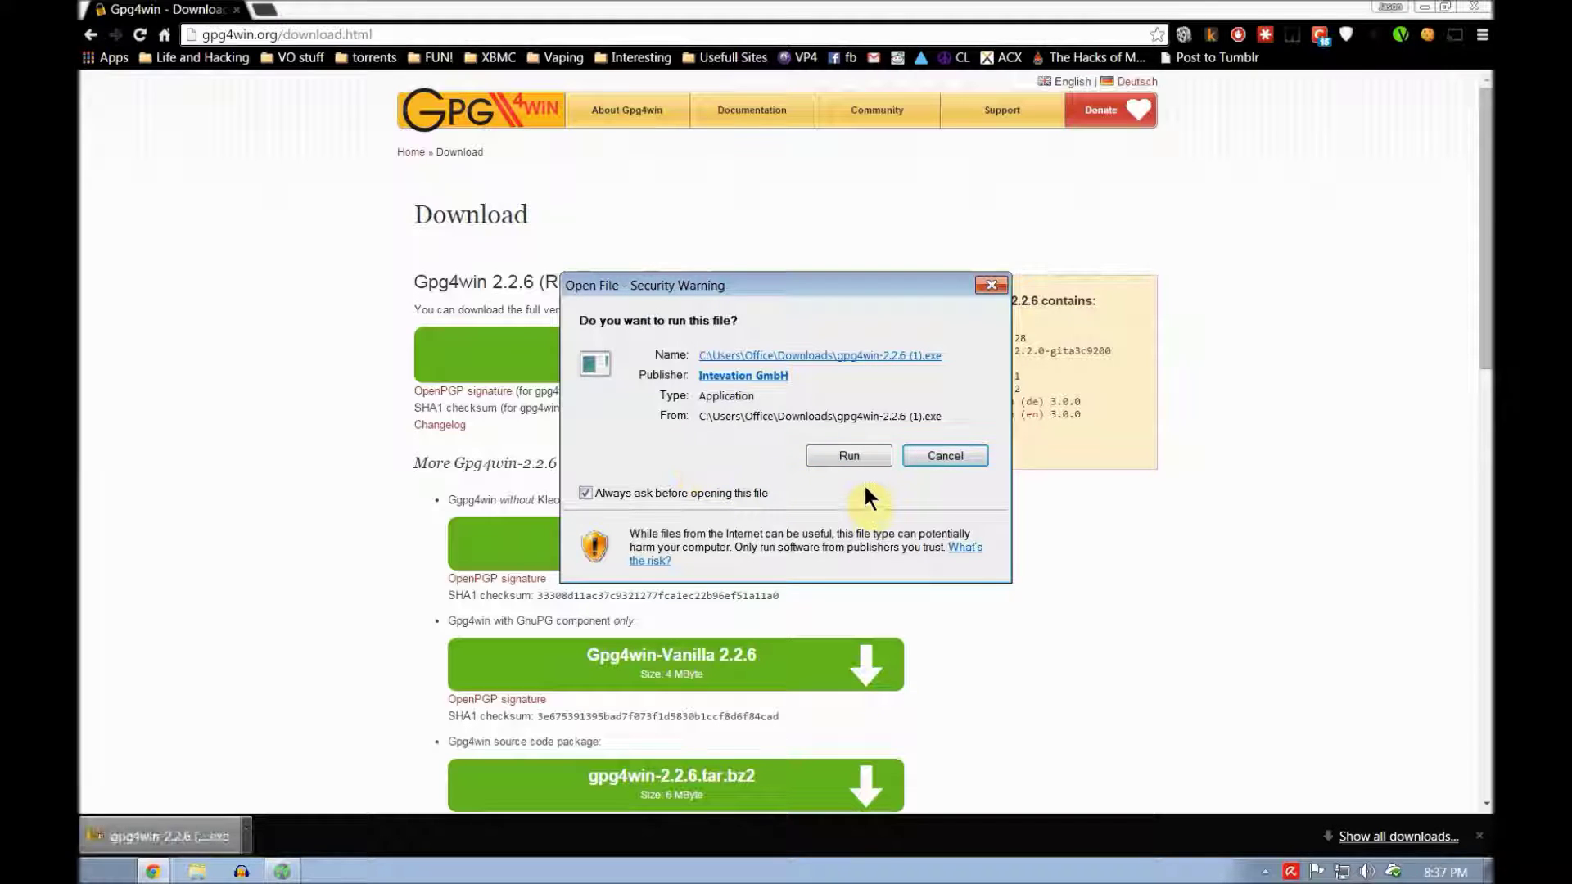
{"action": "left_click", "coordinate": [848, 456]}
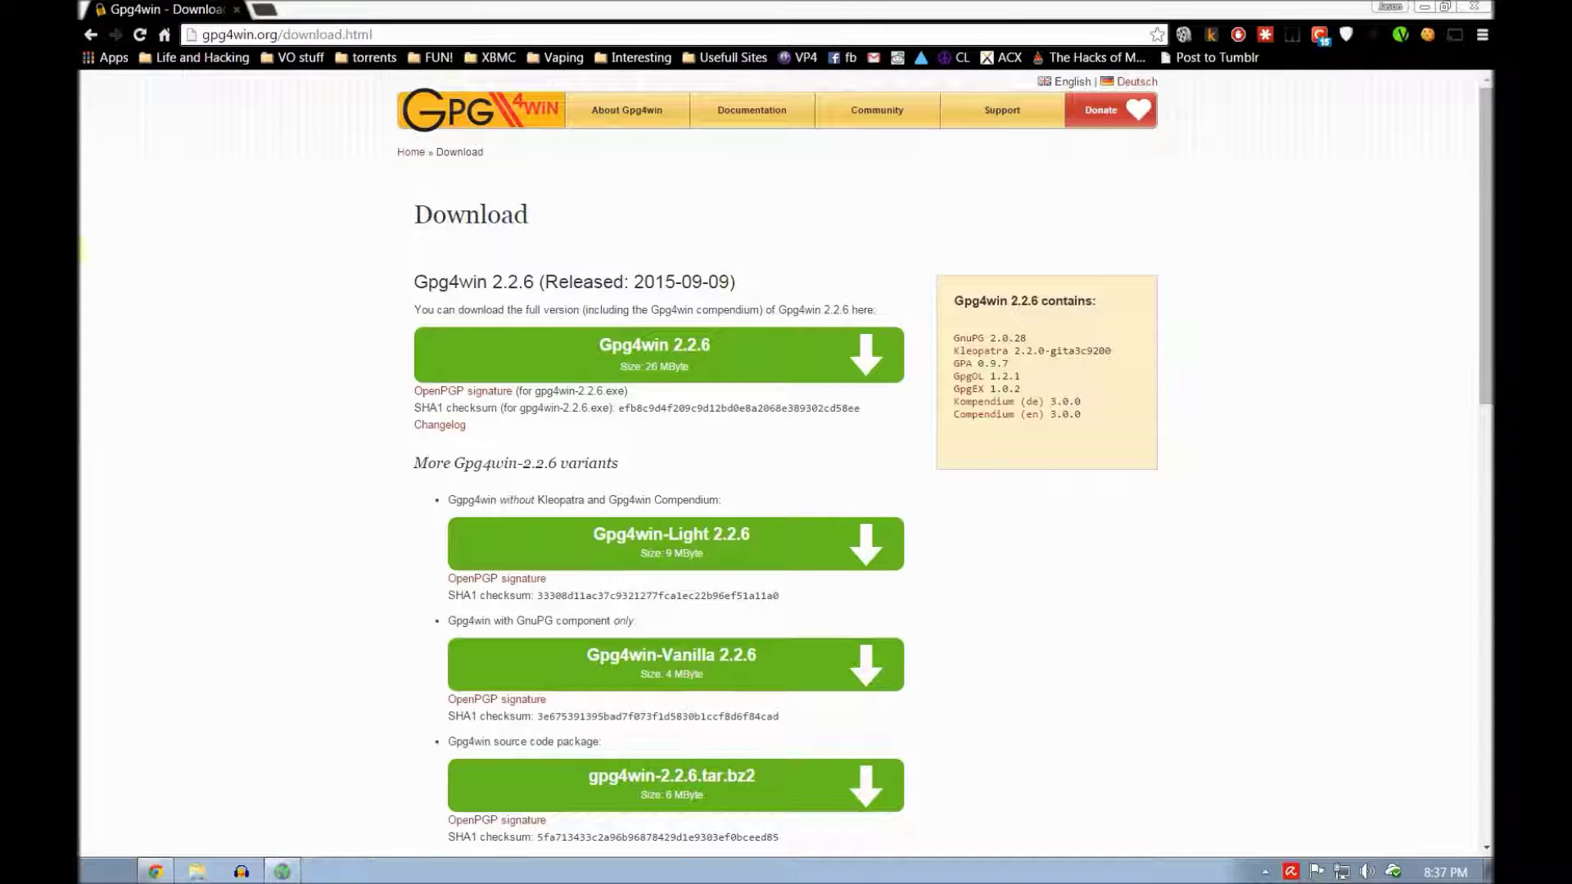
{"action": "left_click", "coordinate": [814, 577]}
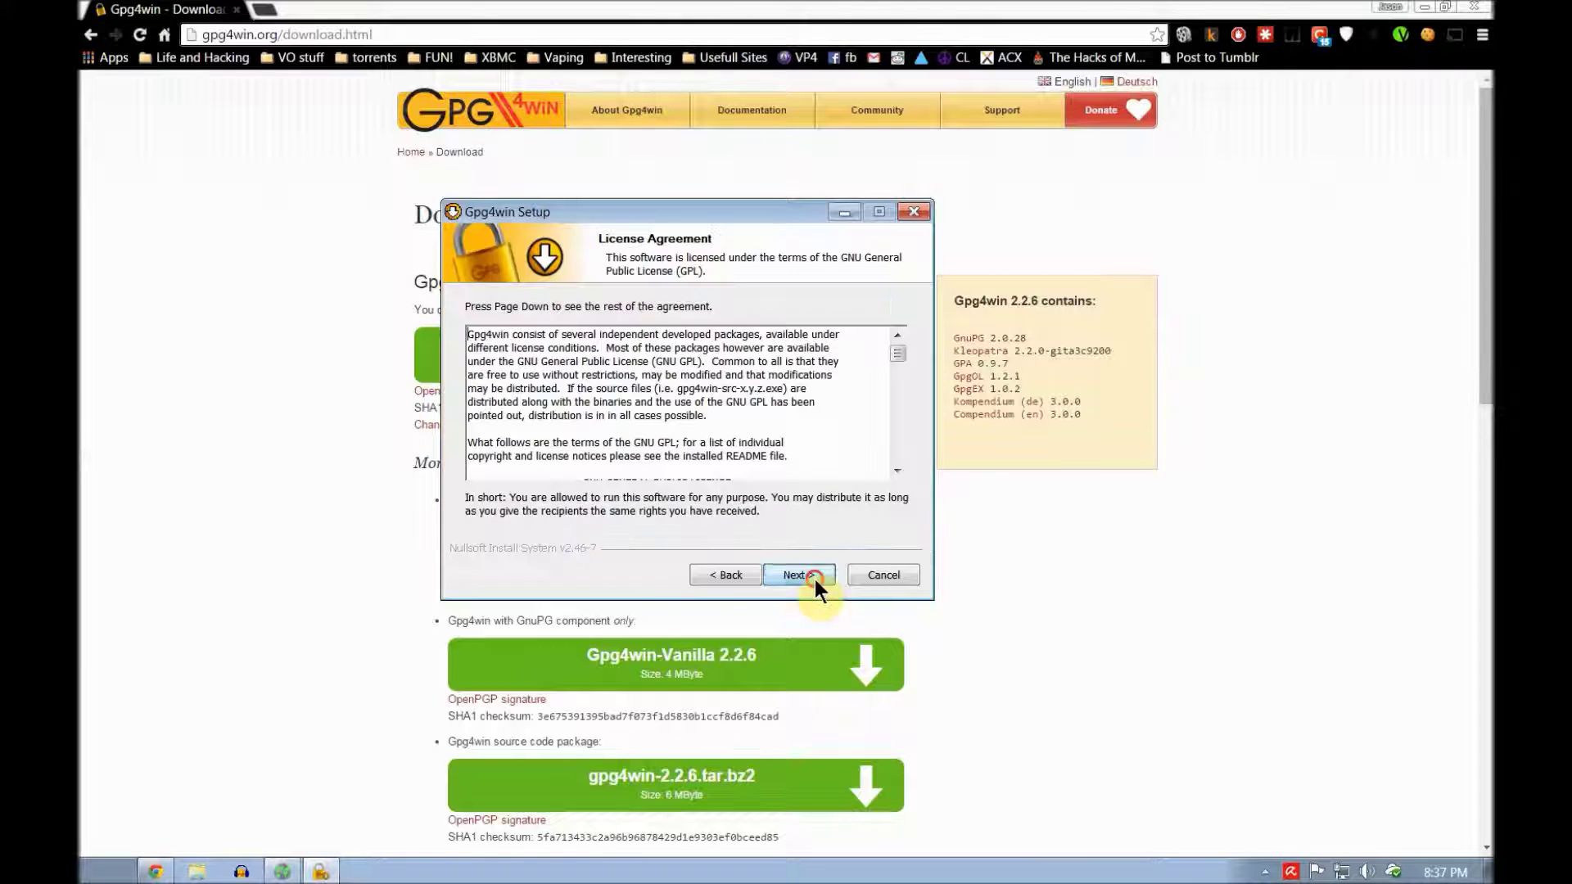
{"action": "left_click", "coordinate": [797, 572]}
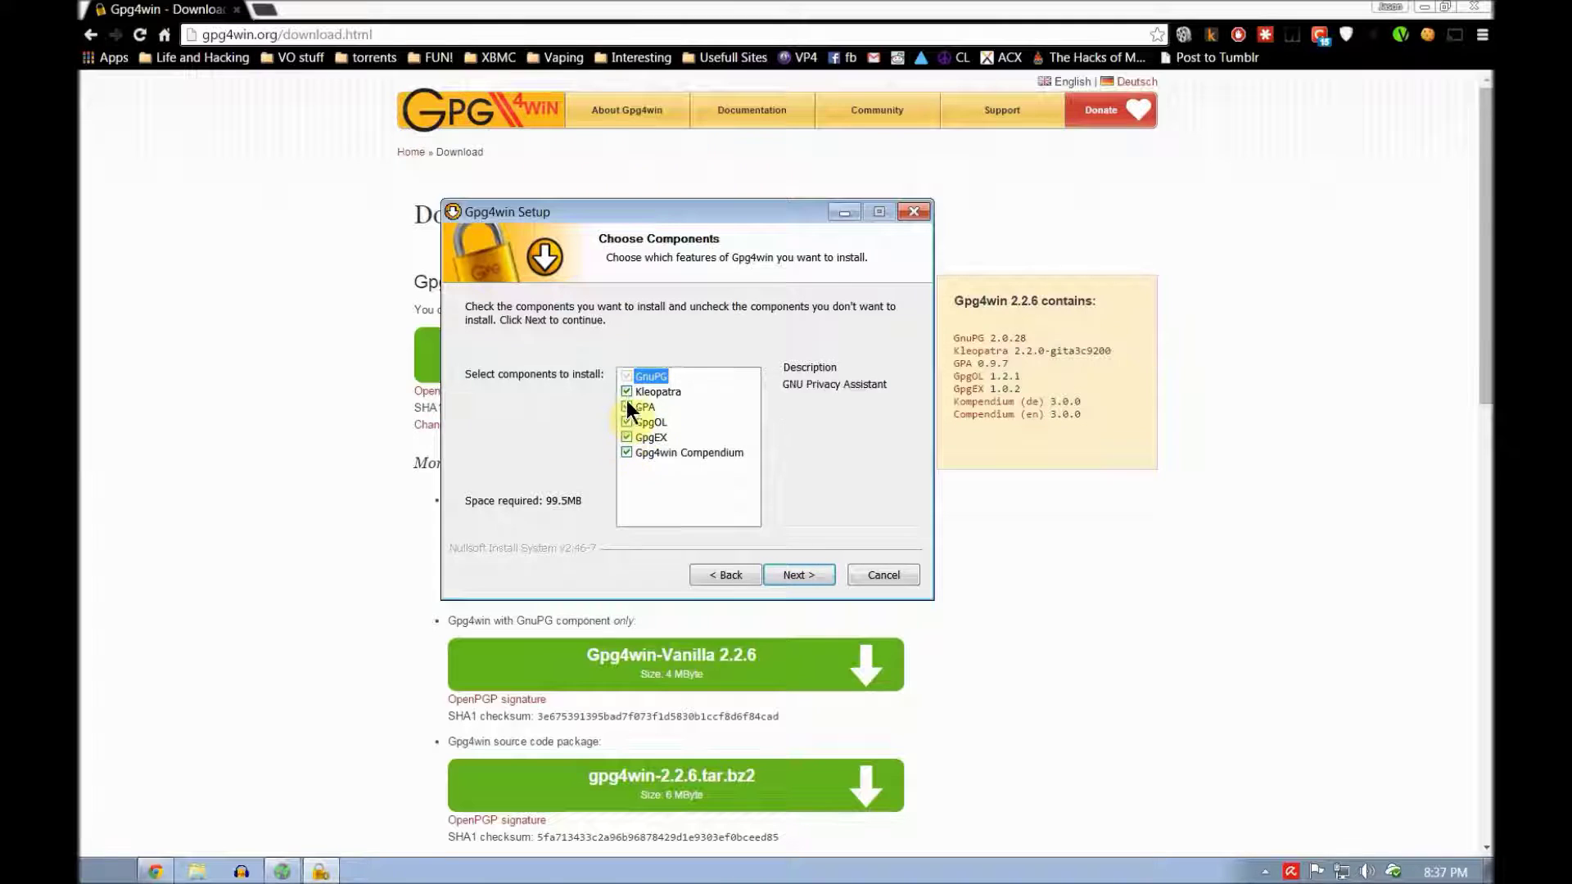
{"action": "left_click", "coordinate": [809, 572]}
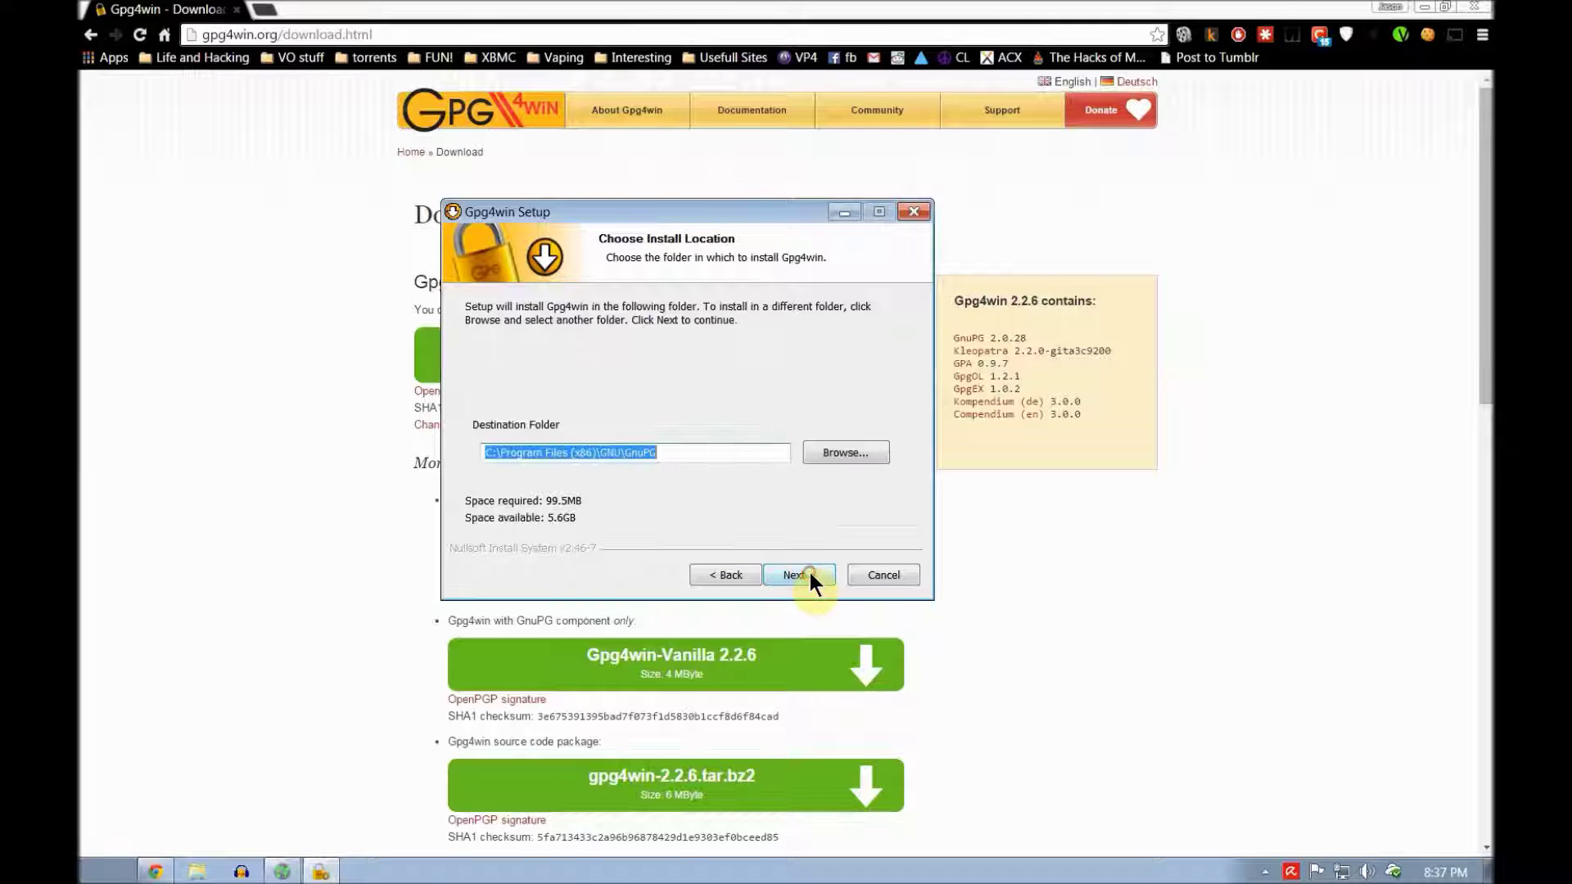
{"action": "left_click", "coordinate": [817, 576]}
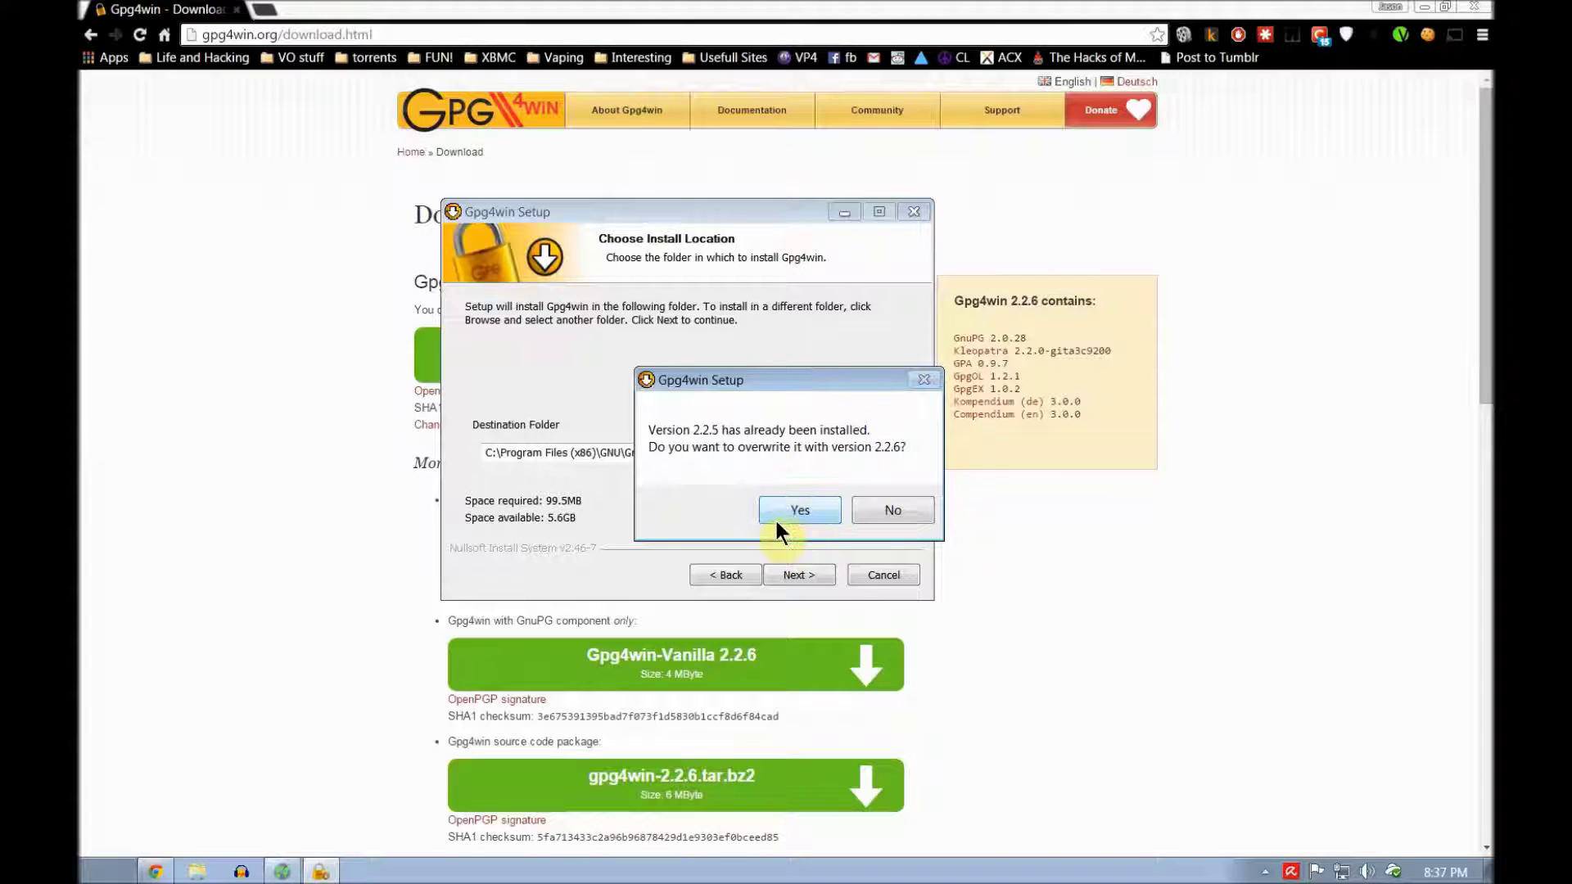
Step: Overwrite the existing 2.2.5 installation, keep Start Menu links and start installing
{"action": "left_click", "coordinate": [775, 517]}
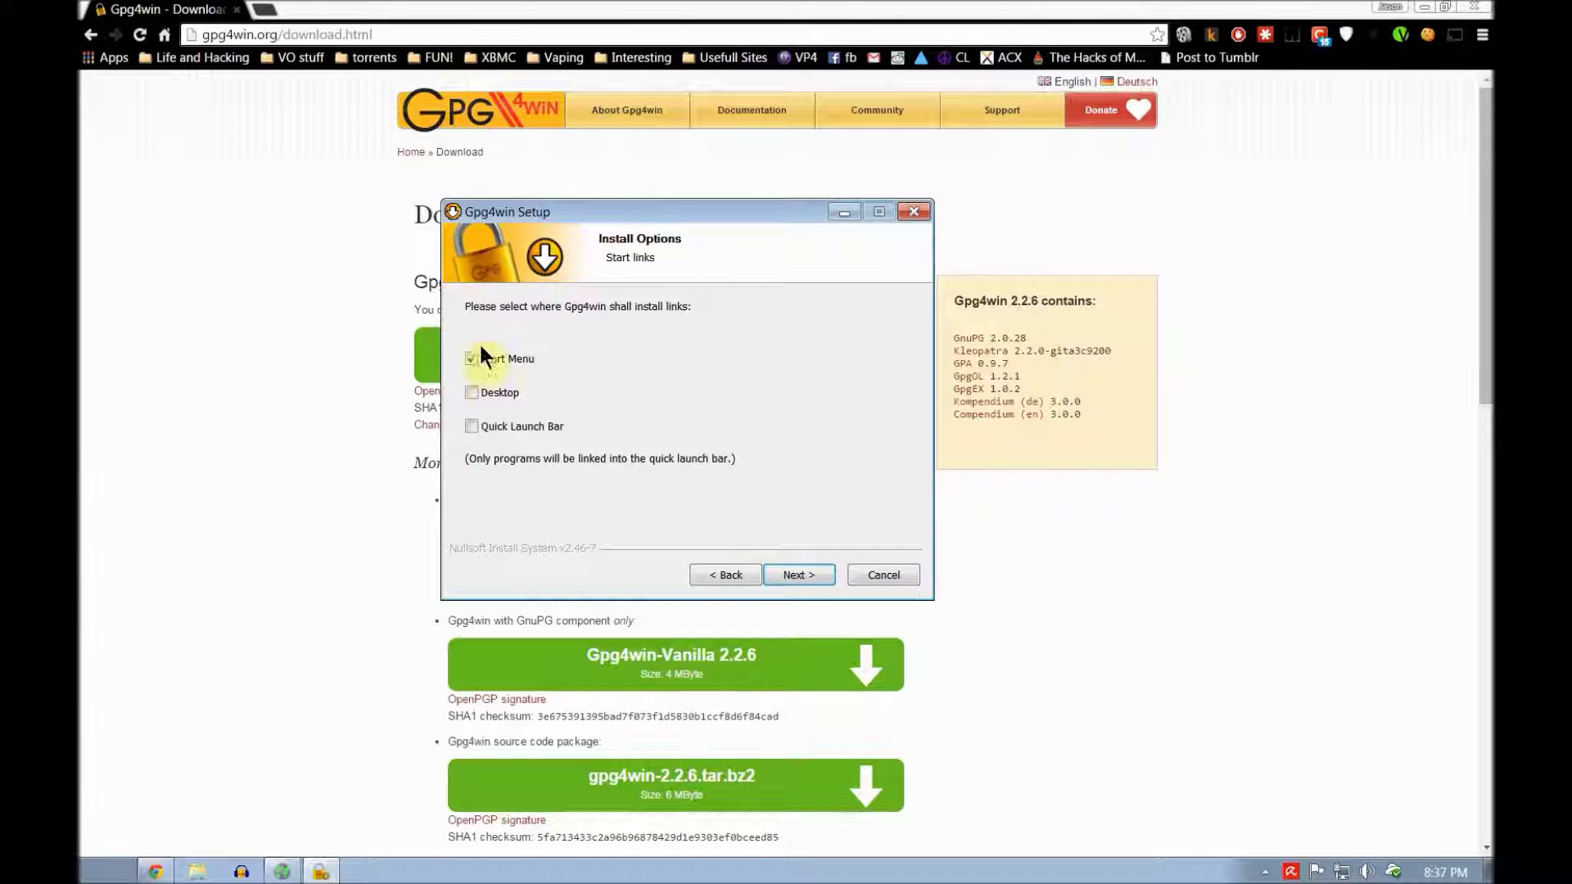
{"action": "left_click", "coordinate": [792, 572]}
{"action": "left_click", "coordinate": [796, 572]}
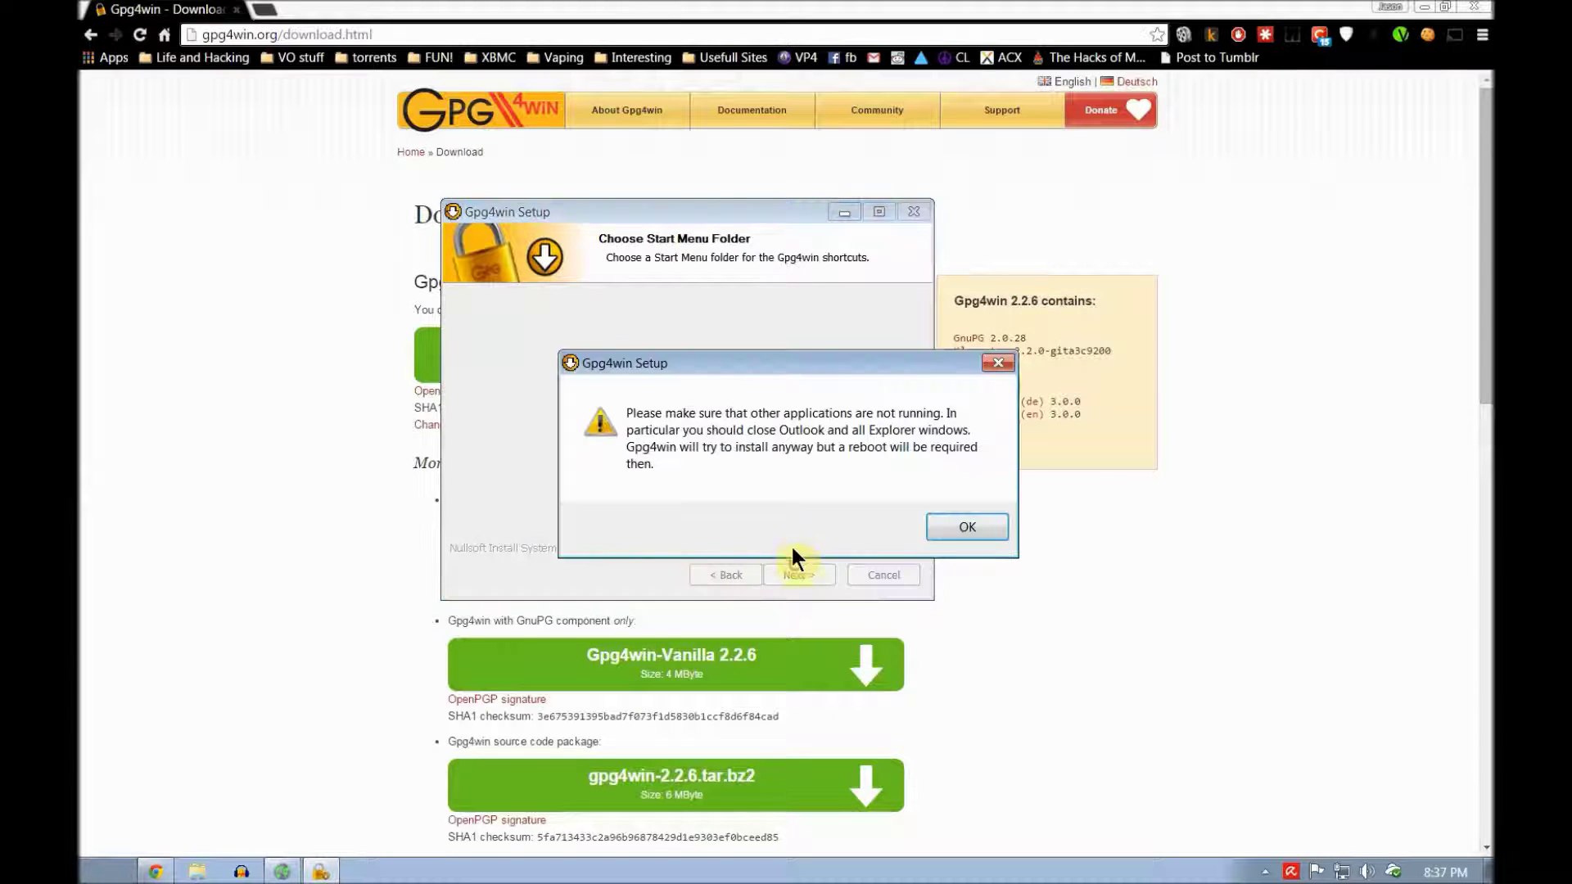
{"action": "left_click", "coordinate": [982, 524]}
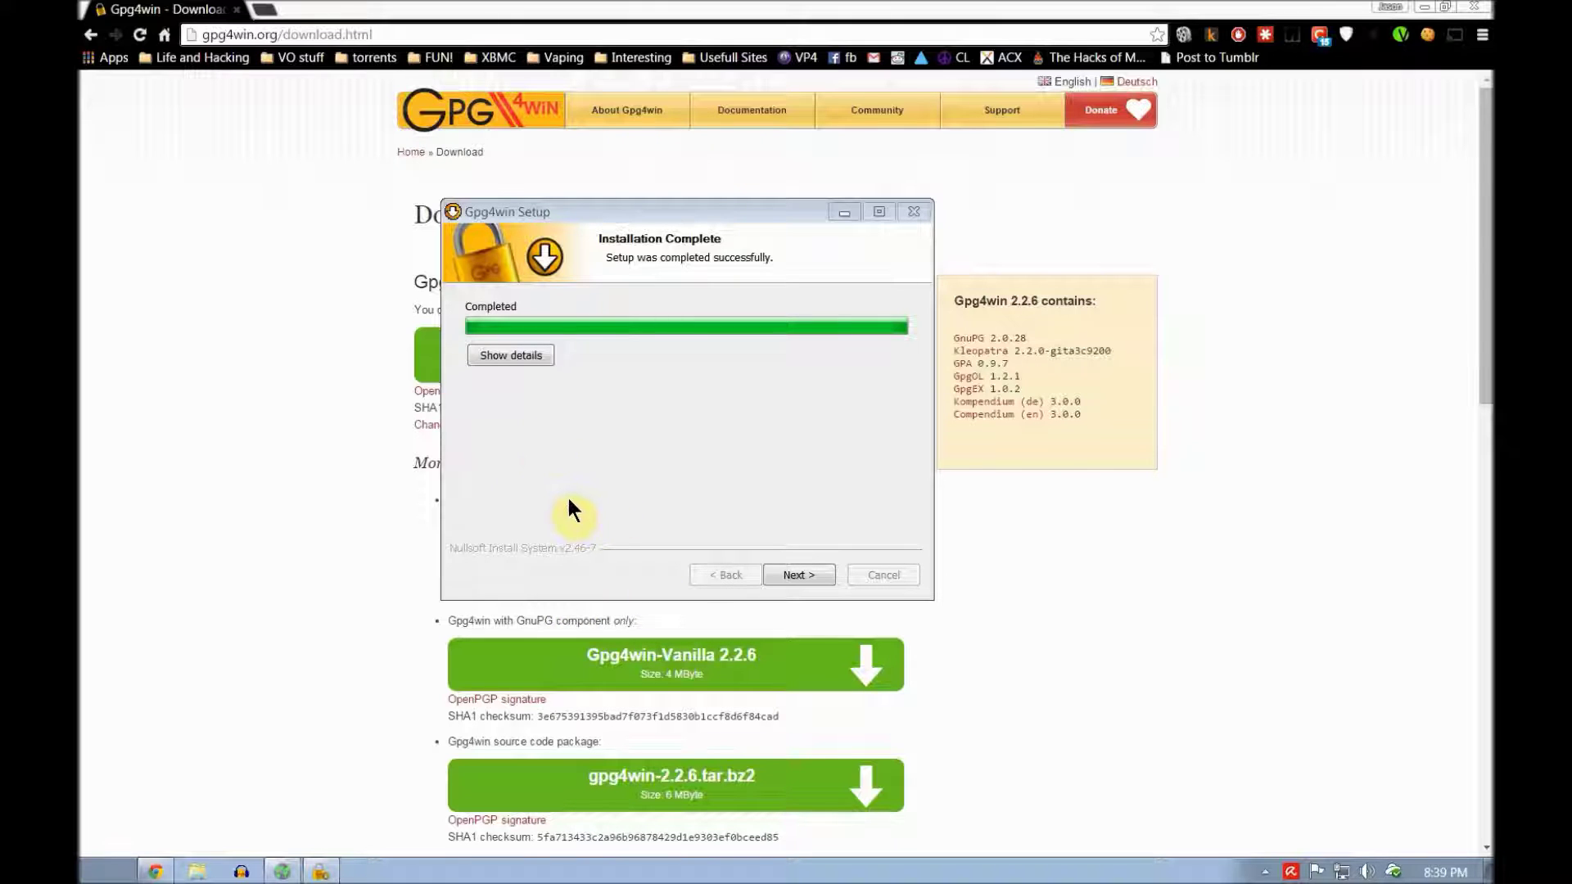
Step: Finish the Gpg4win setup, choosing to reboot manually later
{"action": "left_click", "coordinate": [794, 573]}
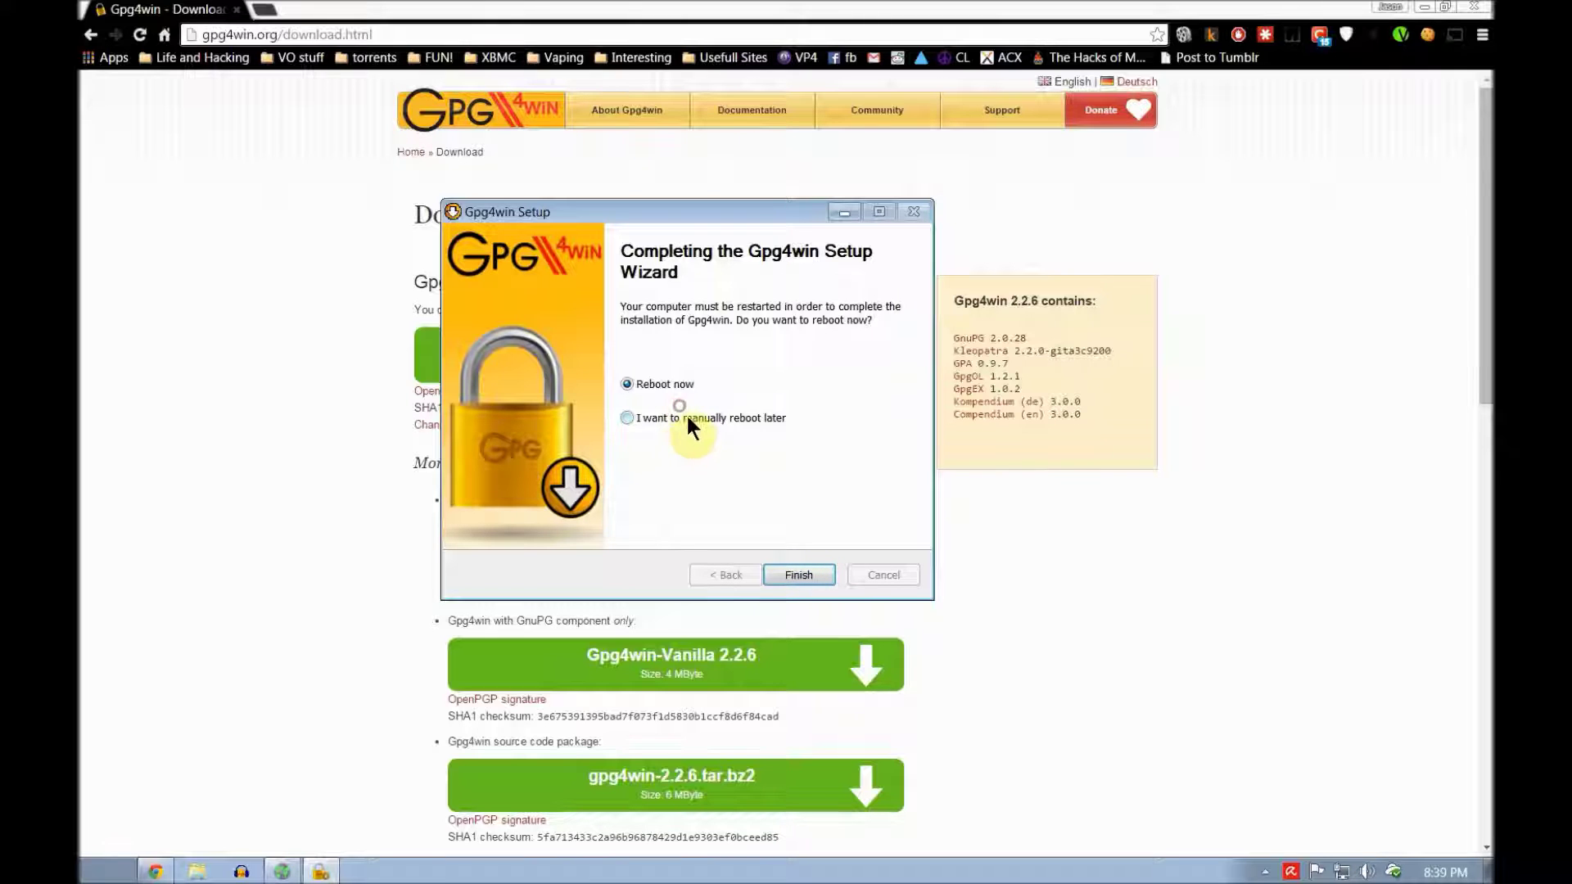
{"action": "left_click", "coordinate": [685, 416]}
{"action": "left_click", "coordinate": [787, 576]}
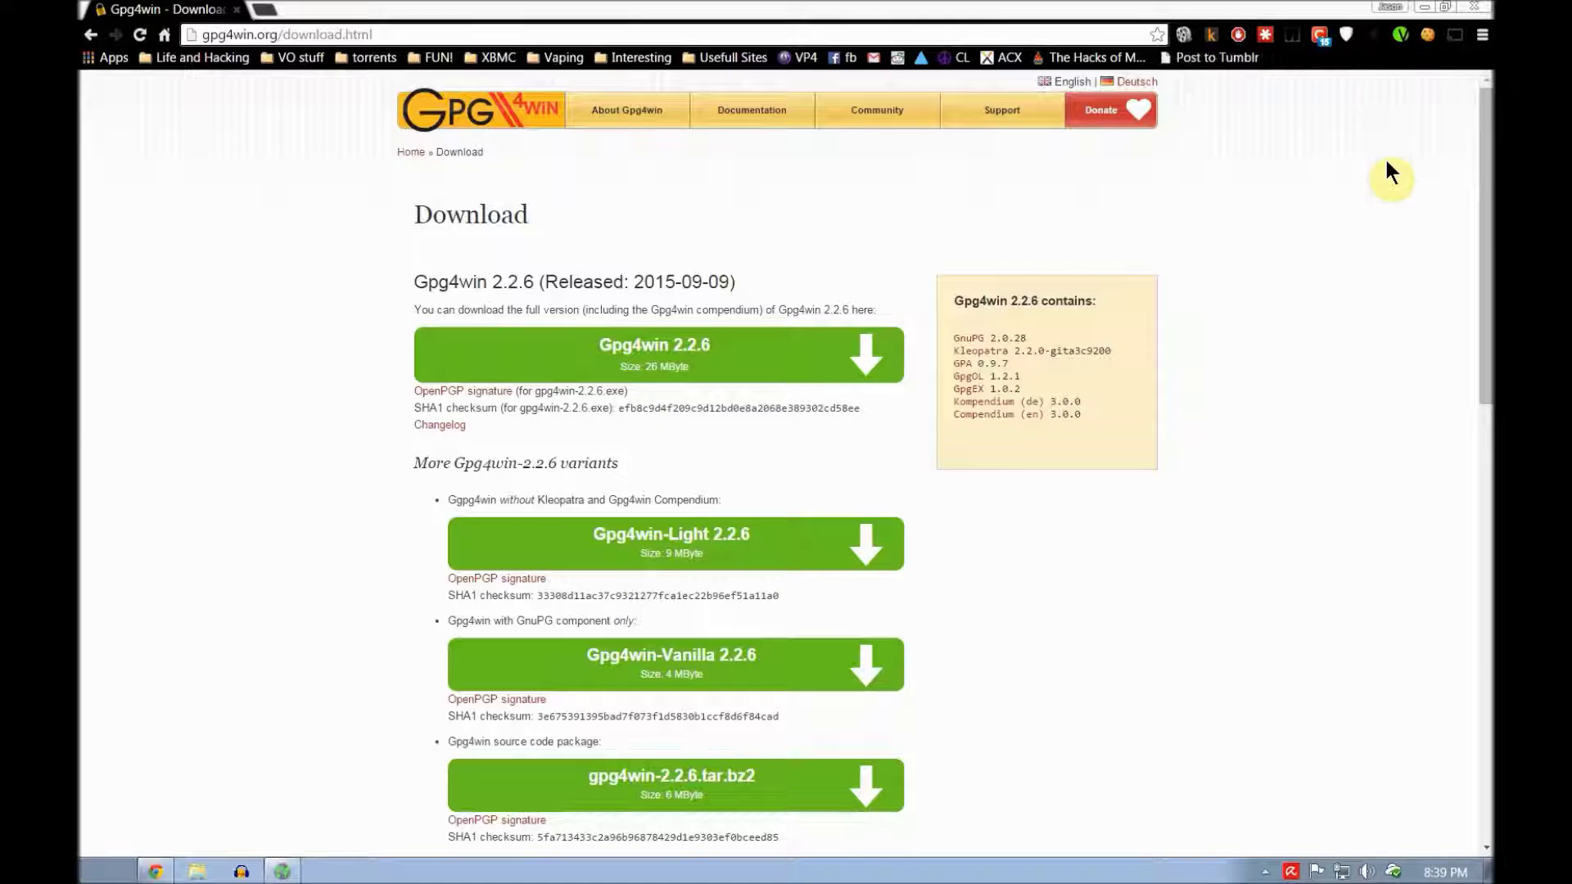
Step: Launch Kleopatra from the Start Menu's Gpg4win folder and minimize Chrome
{"action": "left_click", "coordinate": [106, 871]}
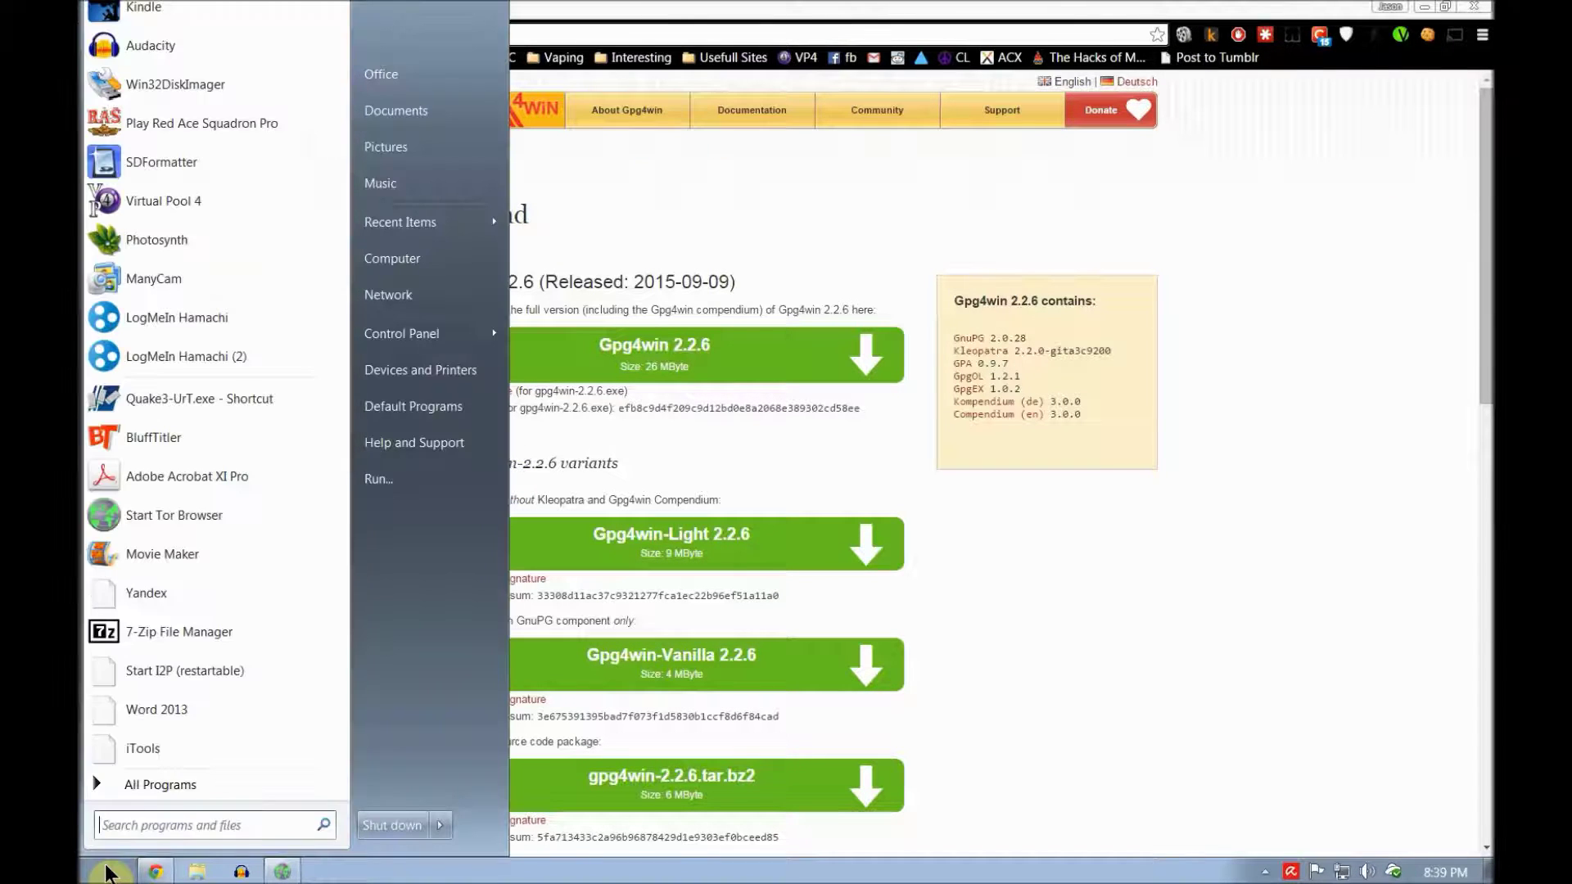
{"action": "left_click", "coordinate": [140, 787]}
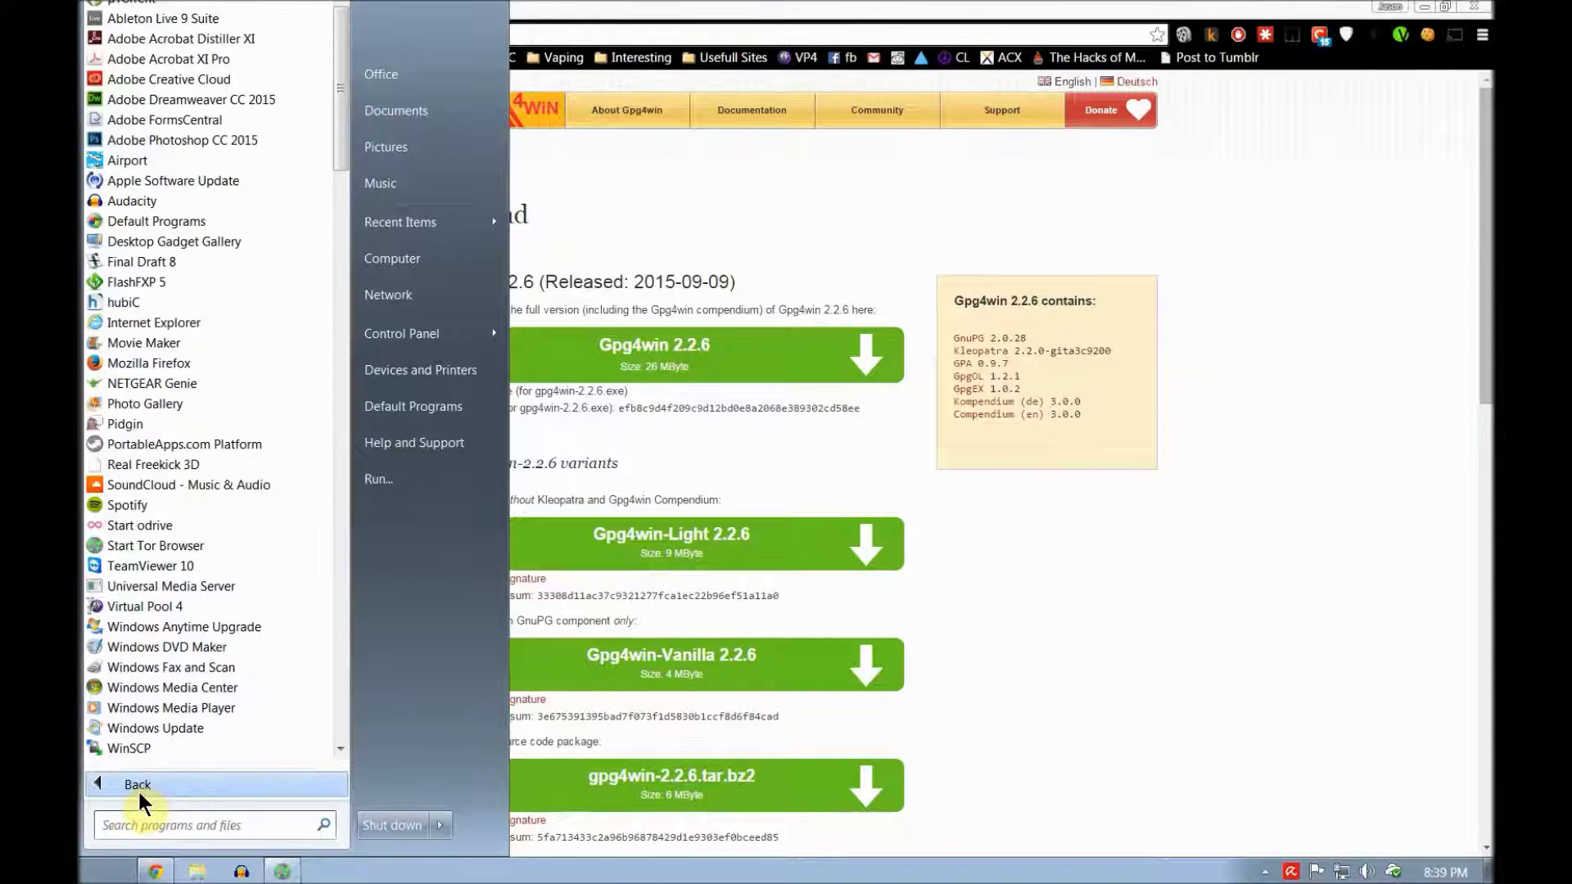
{"action": "left_click", "coordinate": [337, 568]}
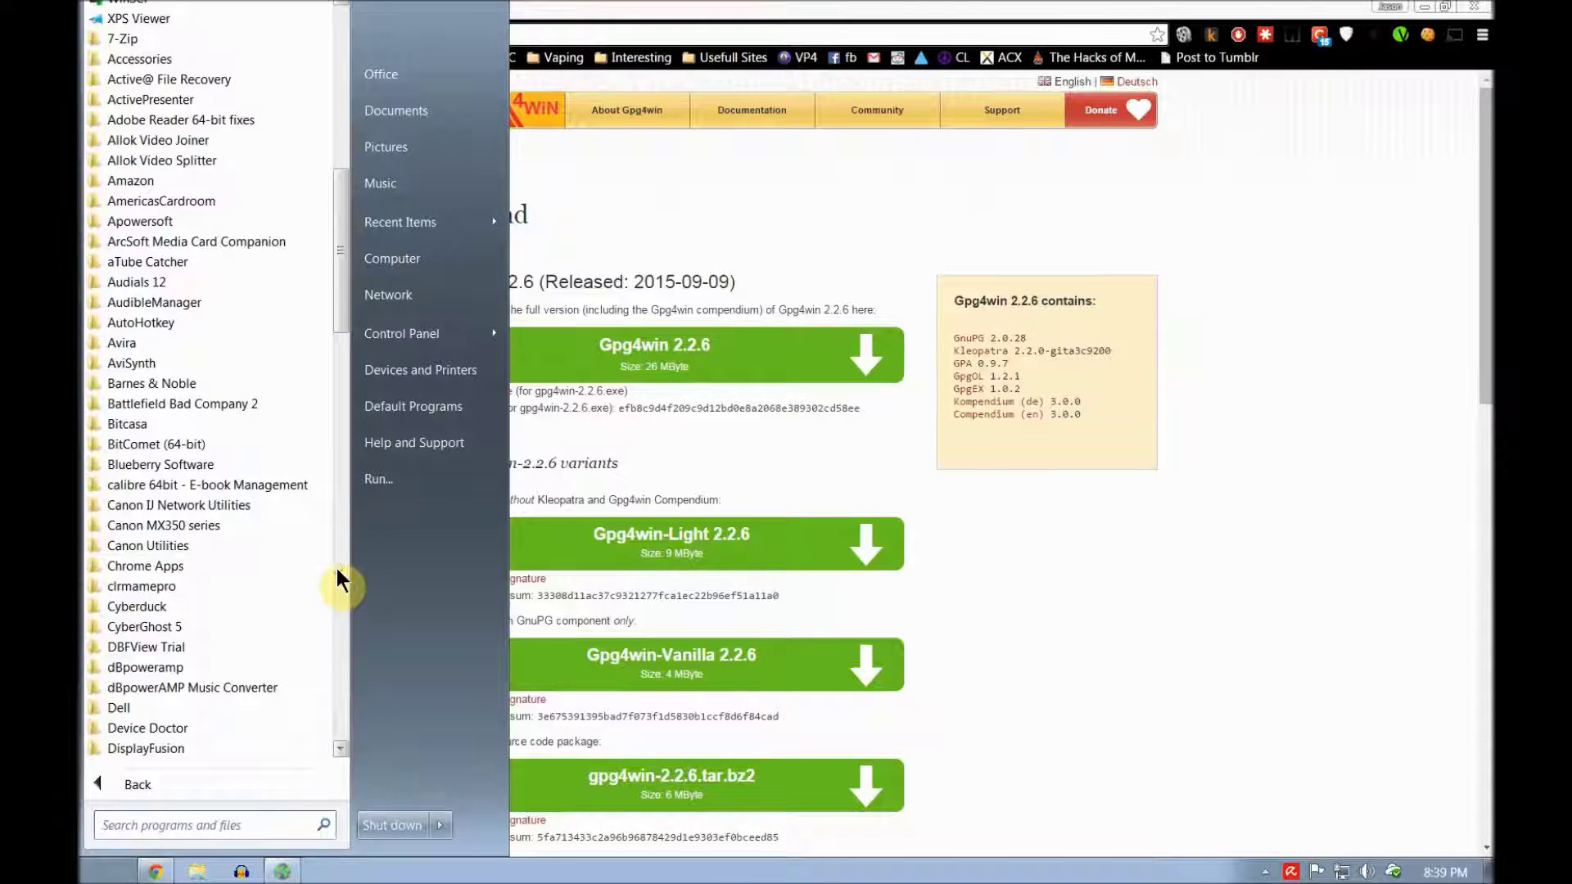
{"action": "left_click", "coordinate": [336, 568]}
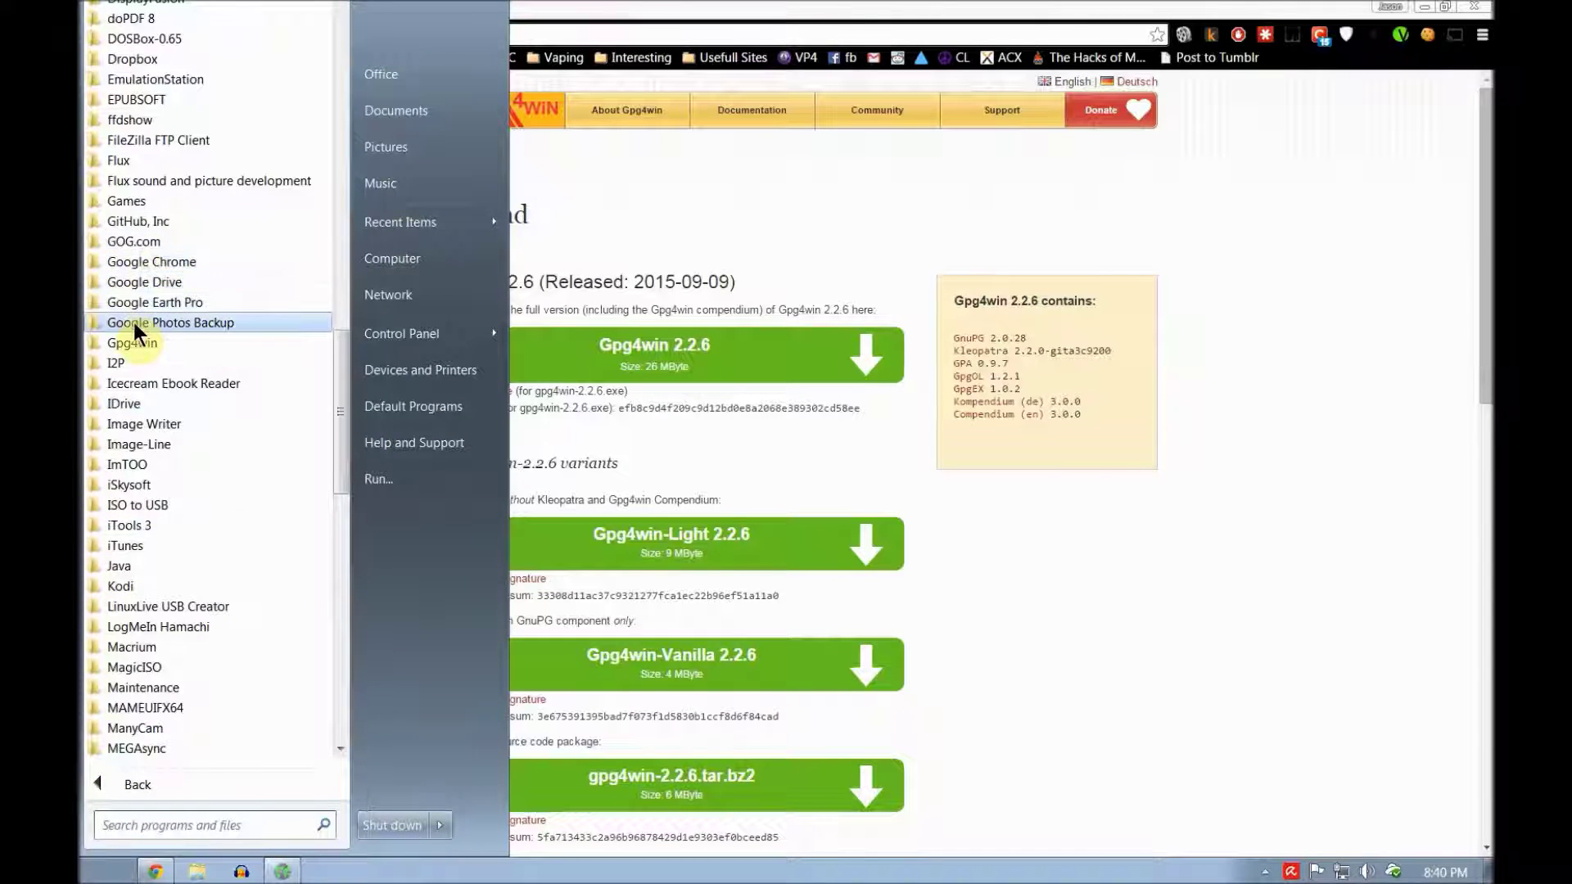
{"action": "left_click", "coordinate": [134, 347]}
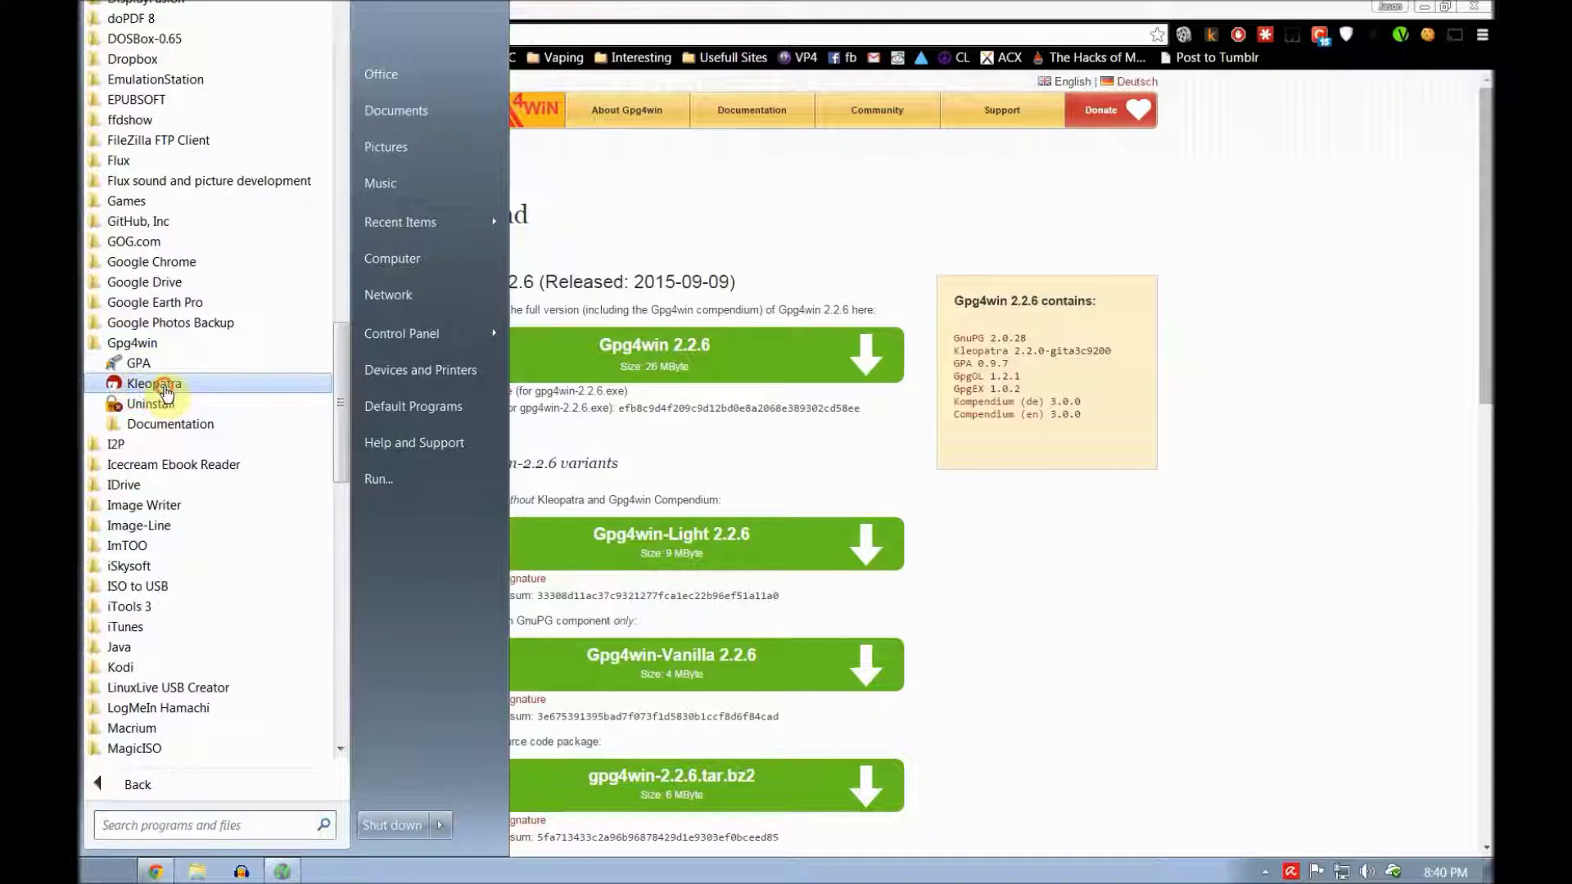
{"action": "left_click", "coordinate": [159, 385]}
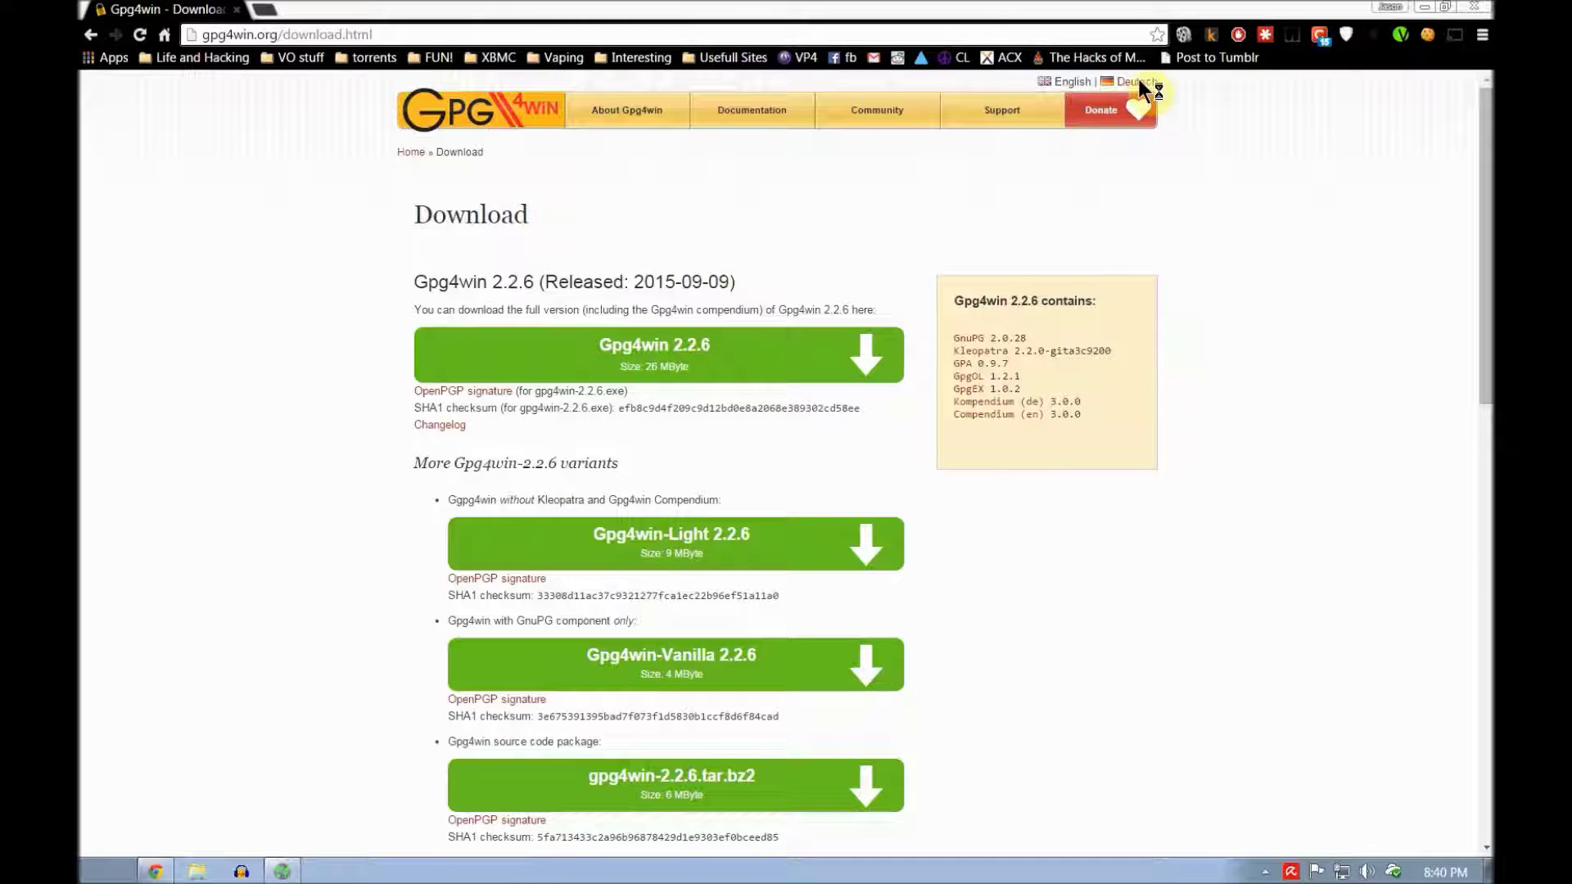
{"action": "left_click", "coordinate": [1424, 7]}
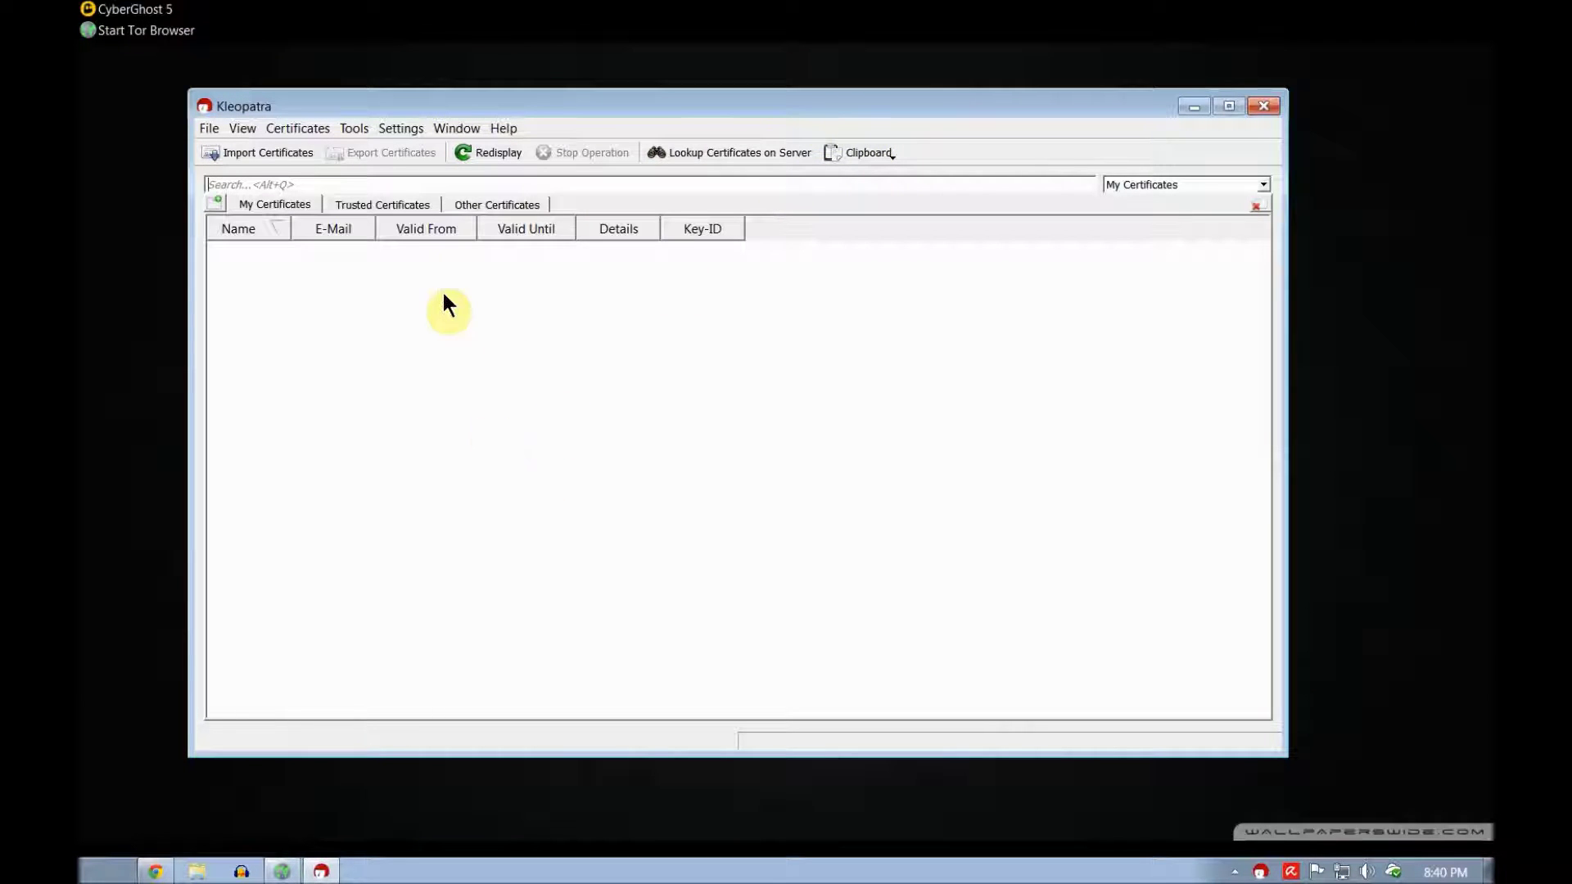
{"action": "left_click", "coordinate": [206, 128]}
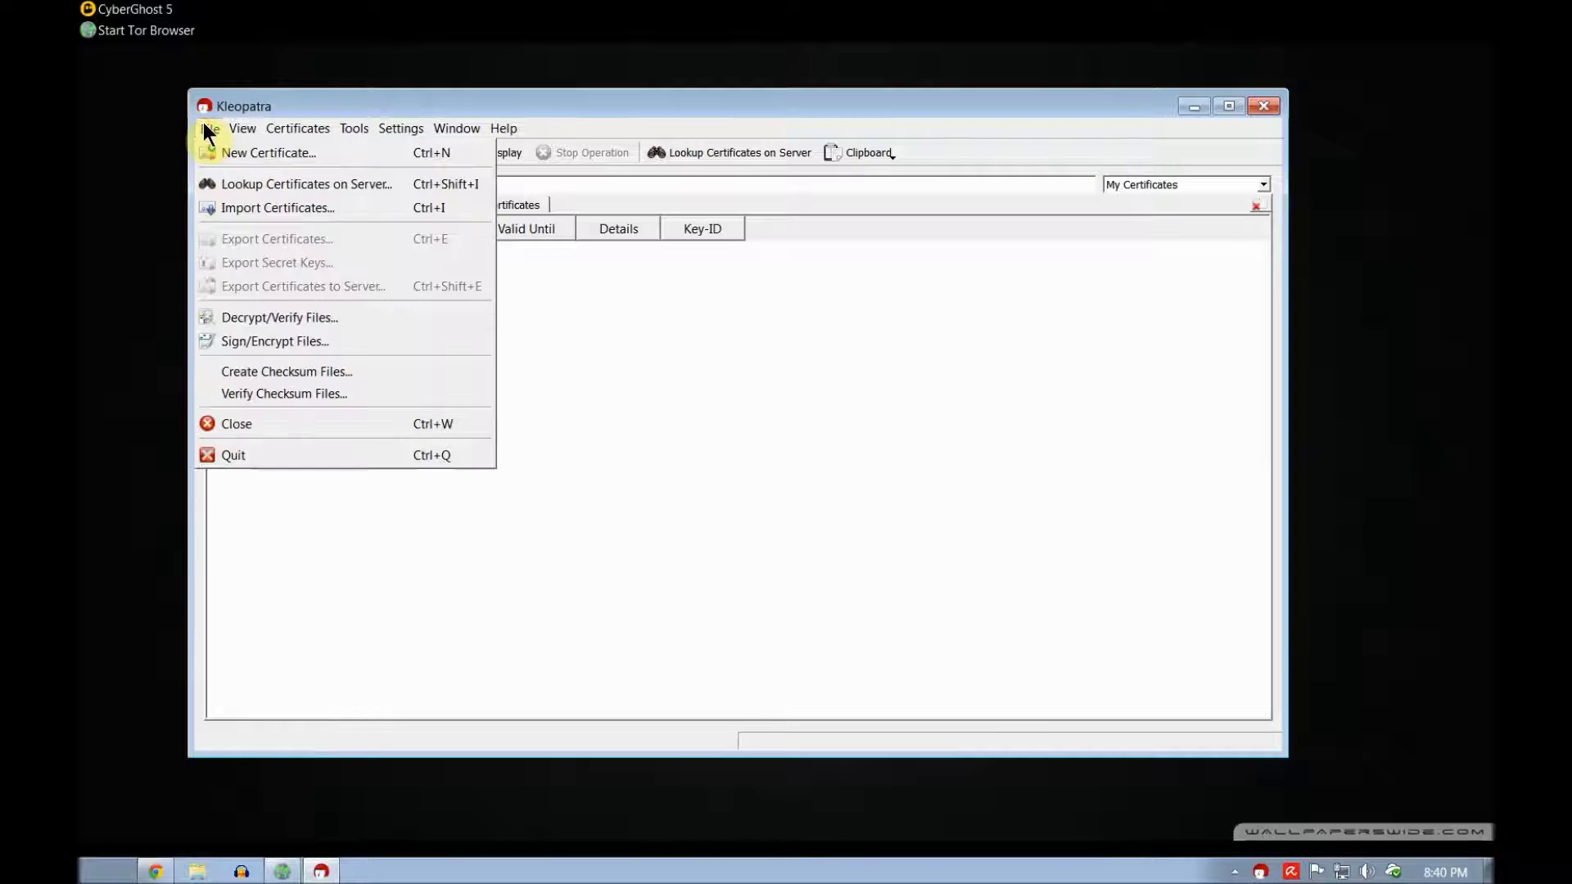
Step: Start a new personal OpenPGP key pair and enter the owner's name and e-mail address
{"action": "left_click", "coordinate": [253, 152]}
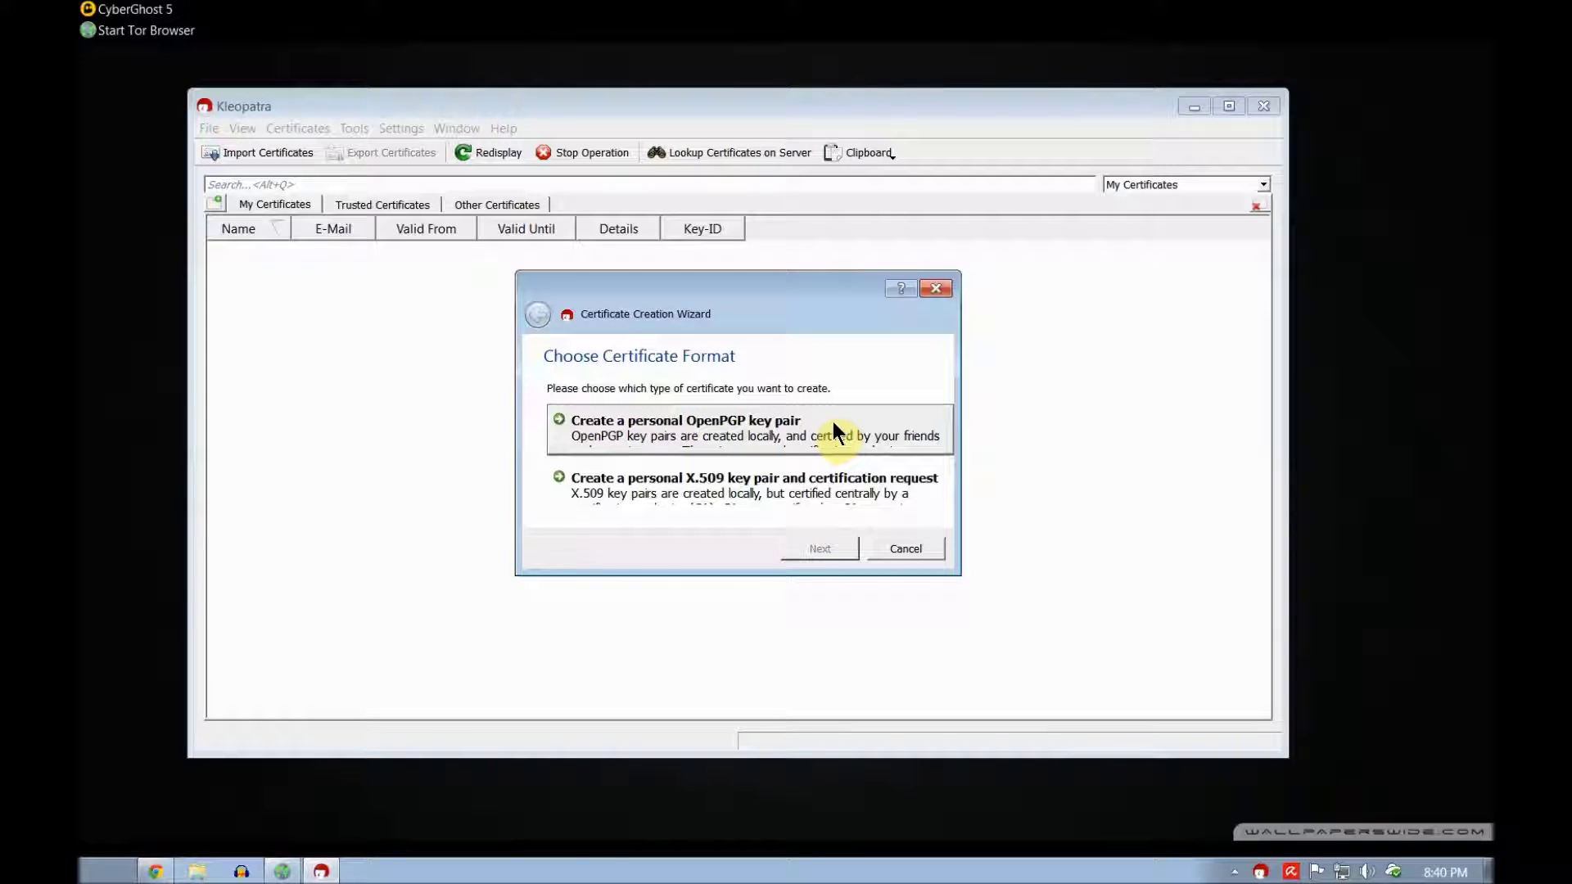
{"action": "left_click", "coordinate": [691, 427]}
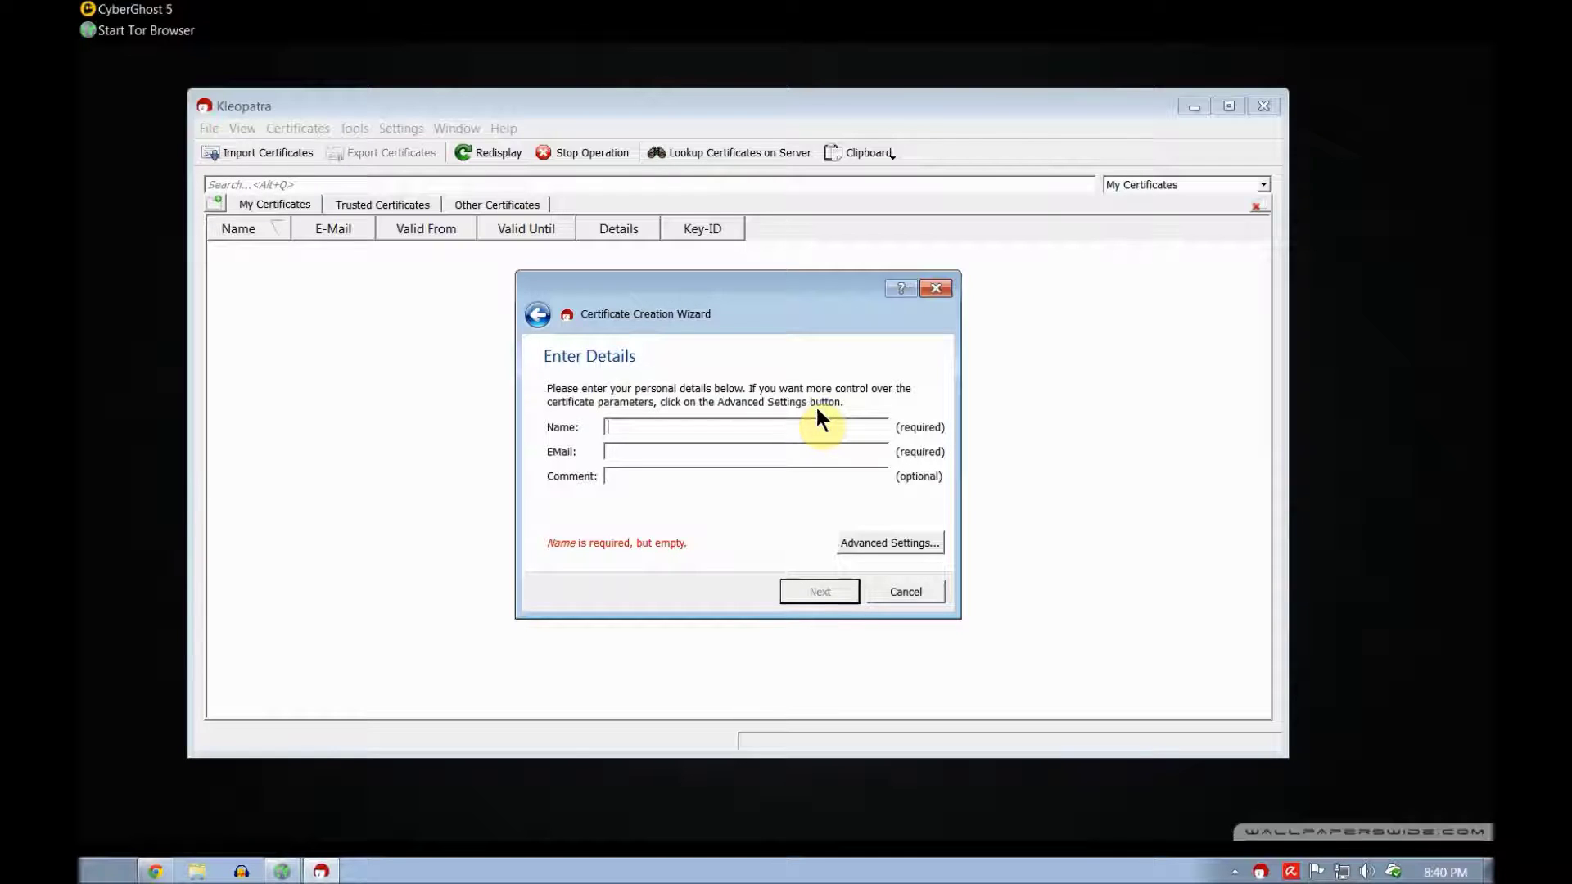
{"action": "type", "text": "joe"}
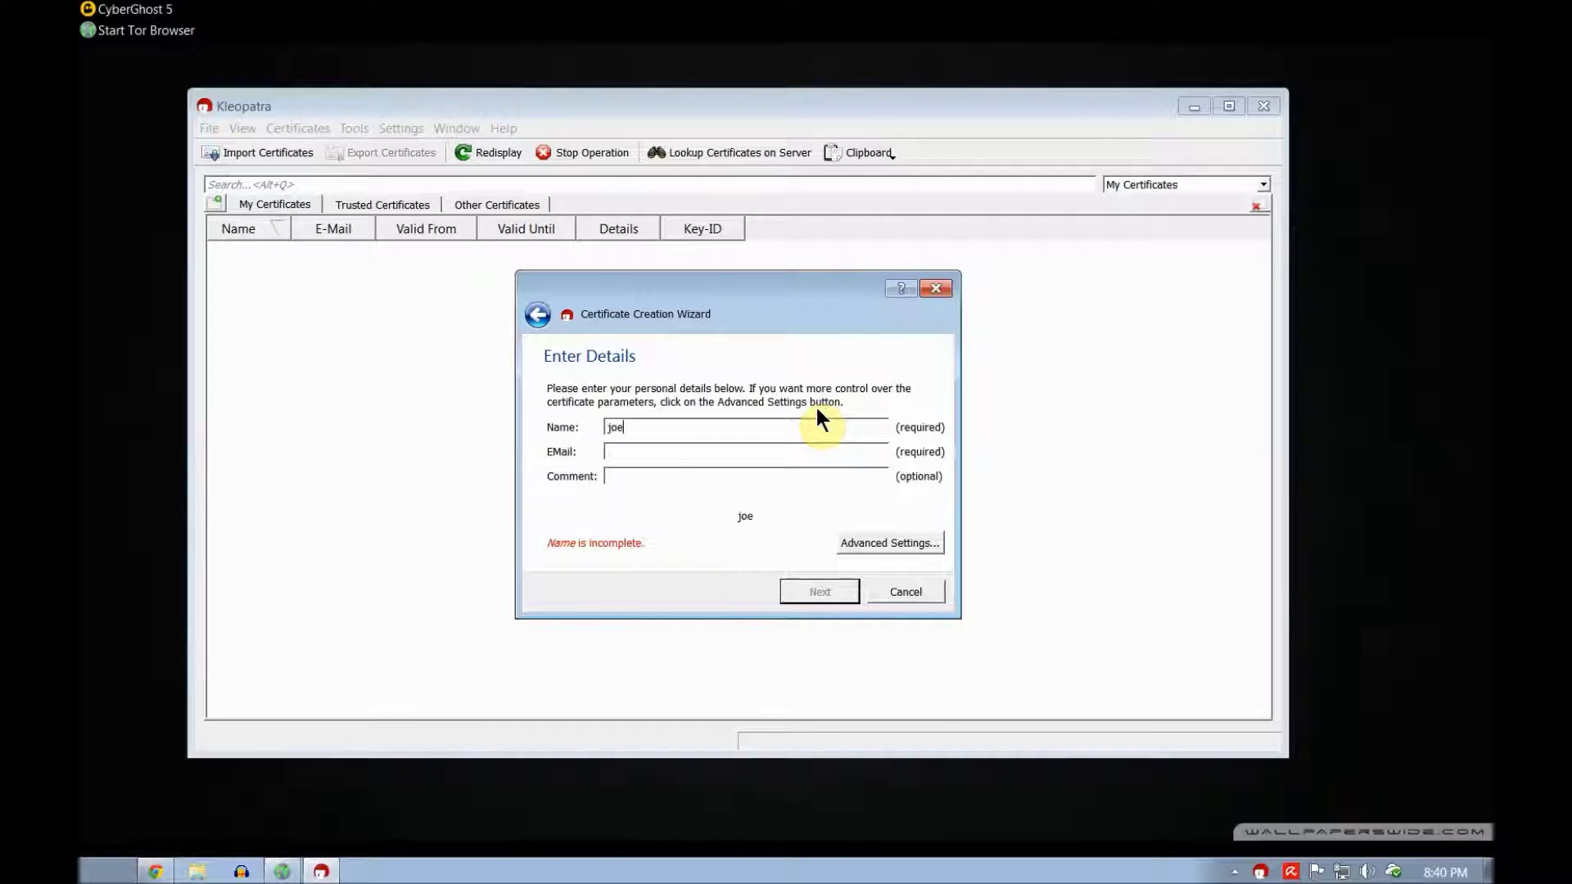
{"action": "type", "text": "blow"}
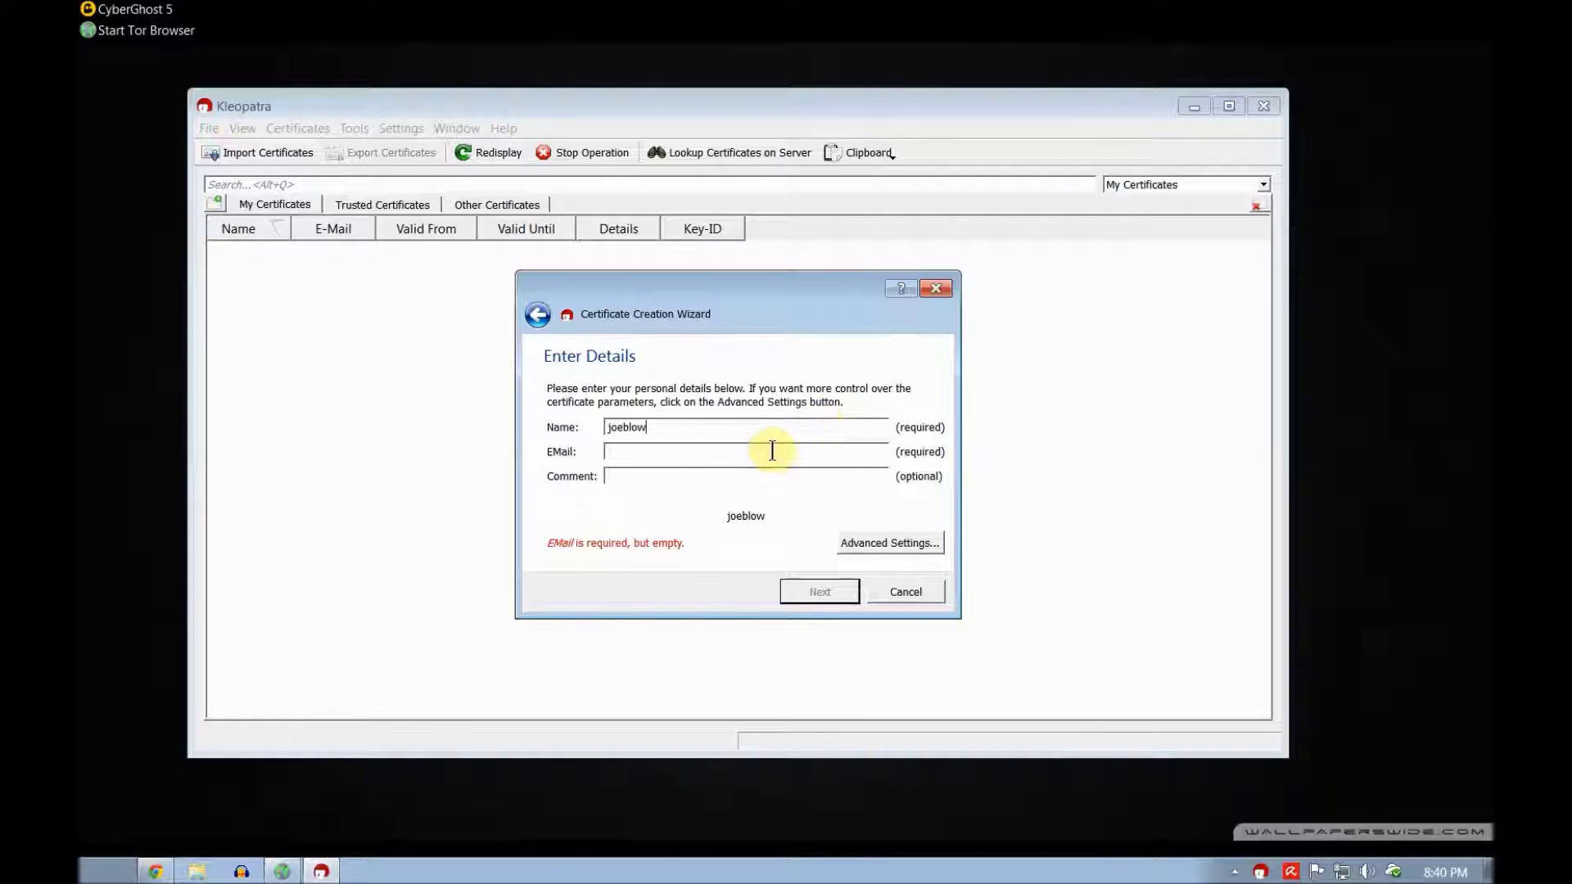
{"action": "left_click", "coordinate": [773, 450]}
{"action": "type", "text": "jo"}
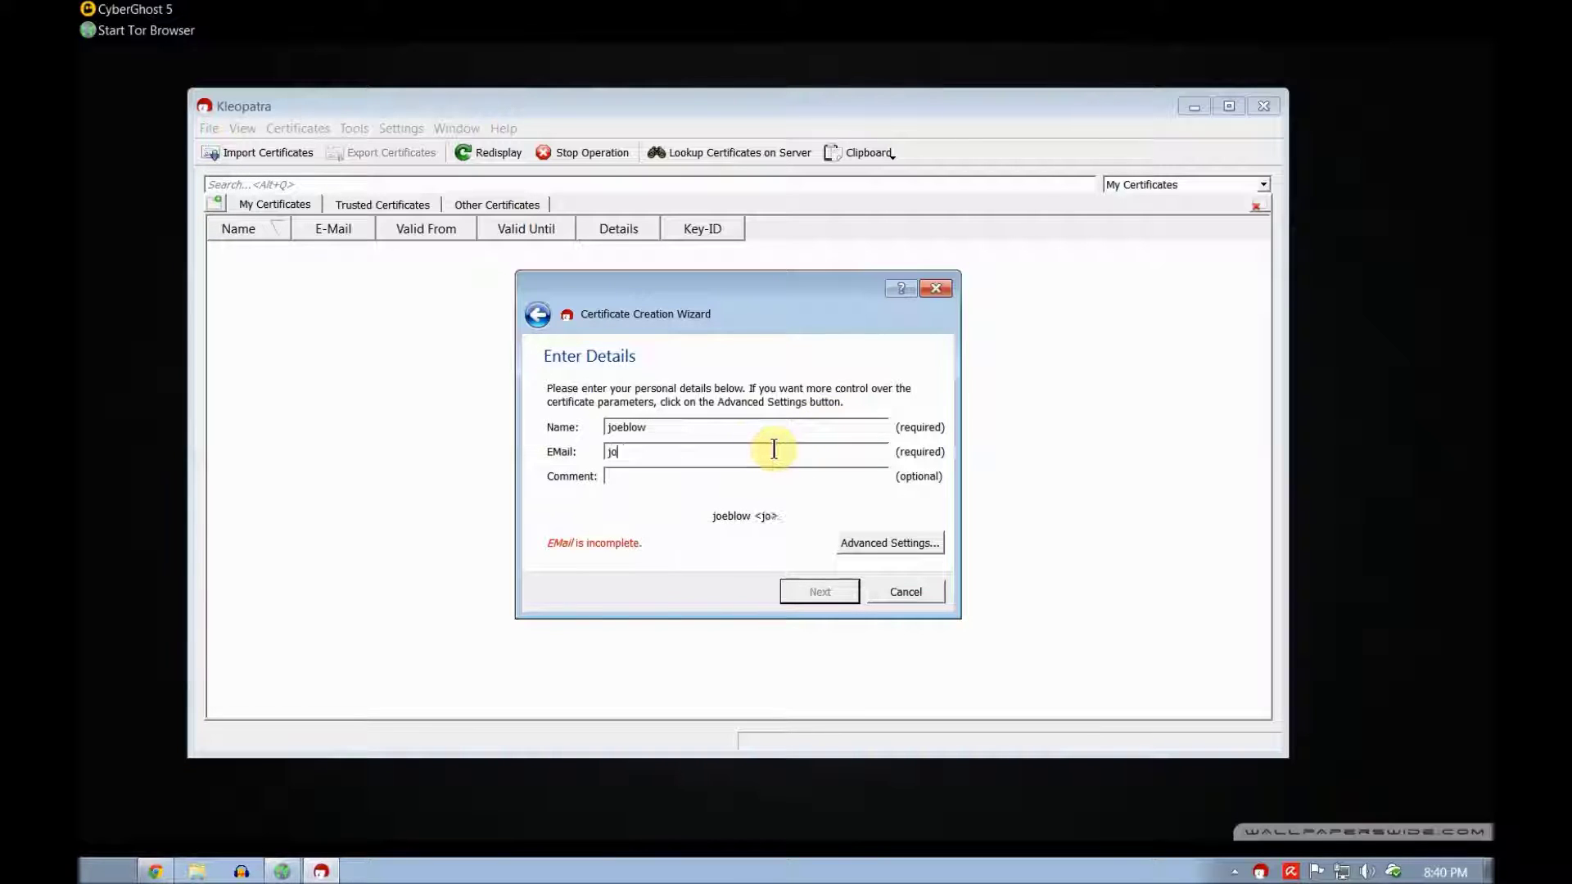
{"action": "type", "text": "e@blow.com"}
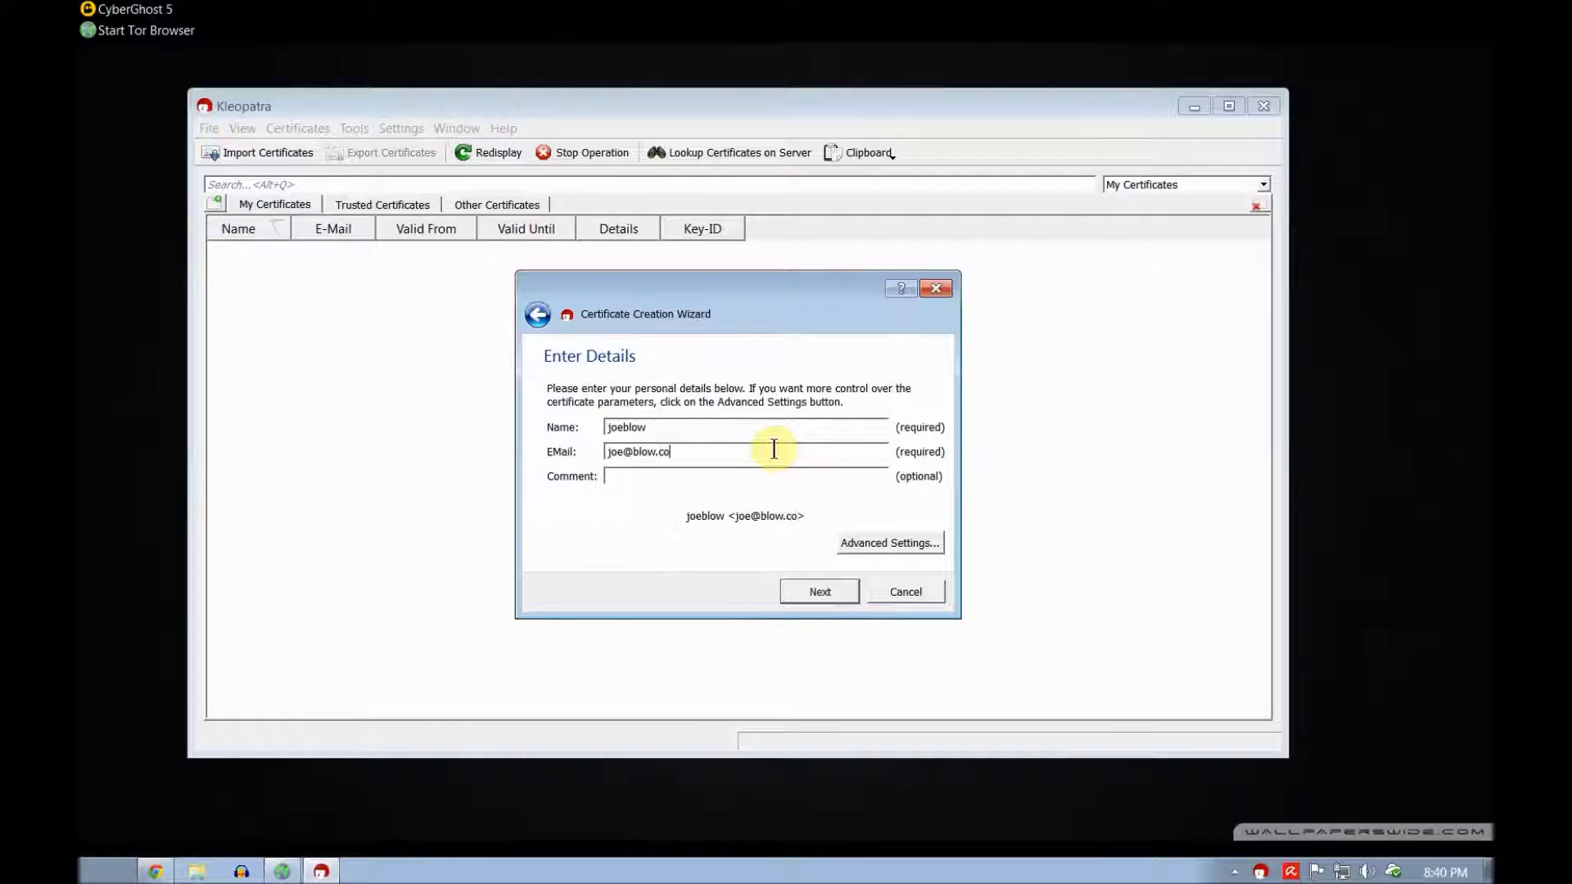
{"action": "left_click", "coordinate": [925, 543]}
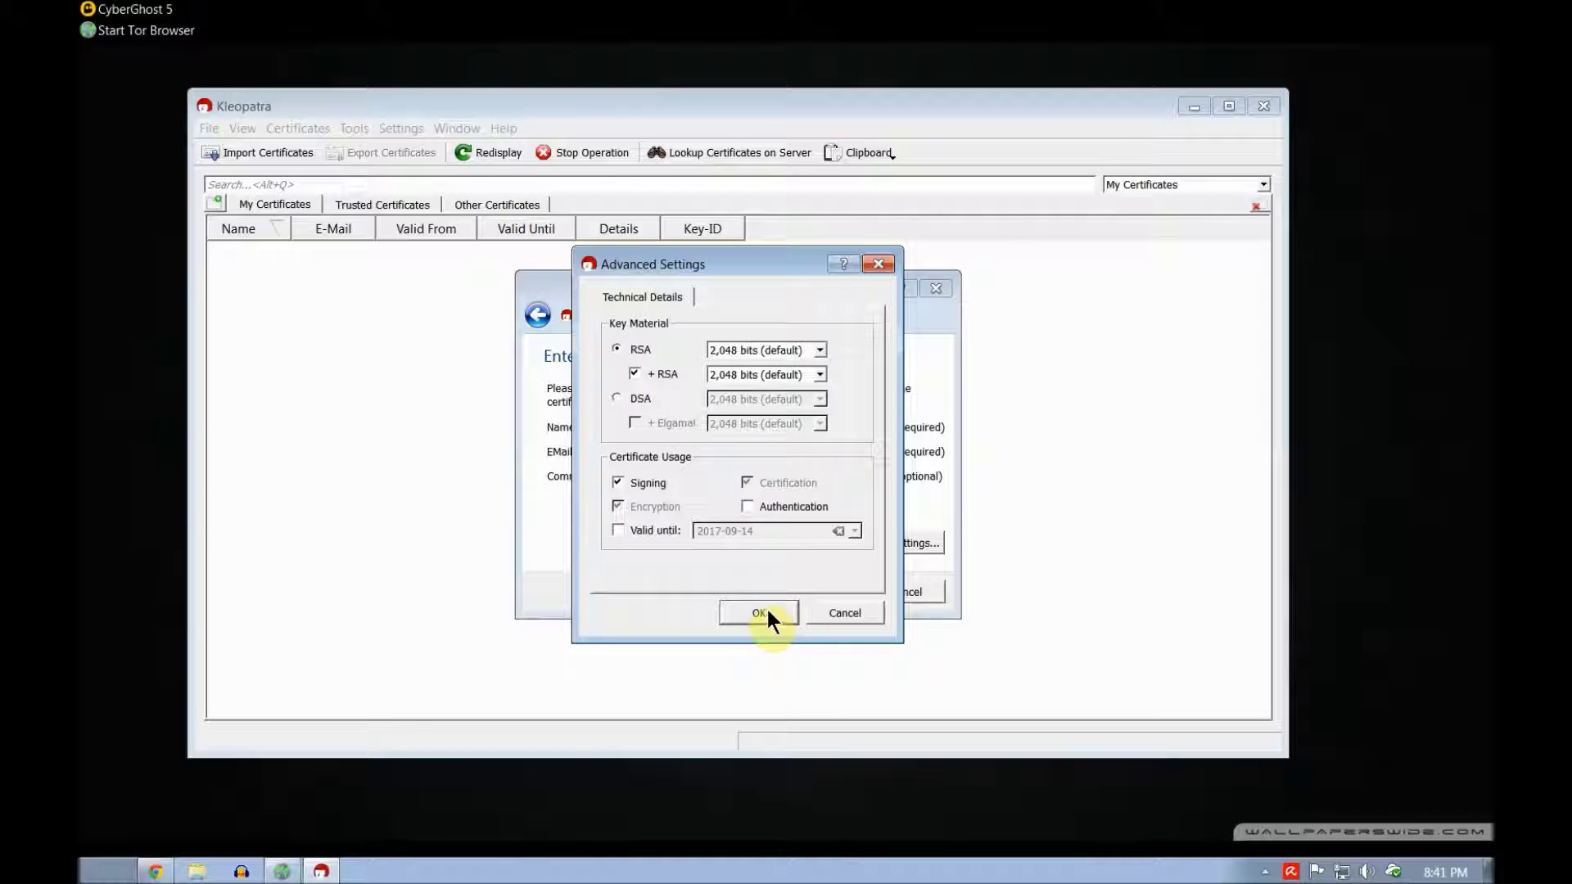
Step: Keep the RSA key size at 2,048 bits and continue to the review page
{"action": "left_click", "coordinate": [818, 349]}
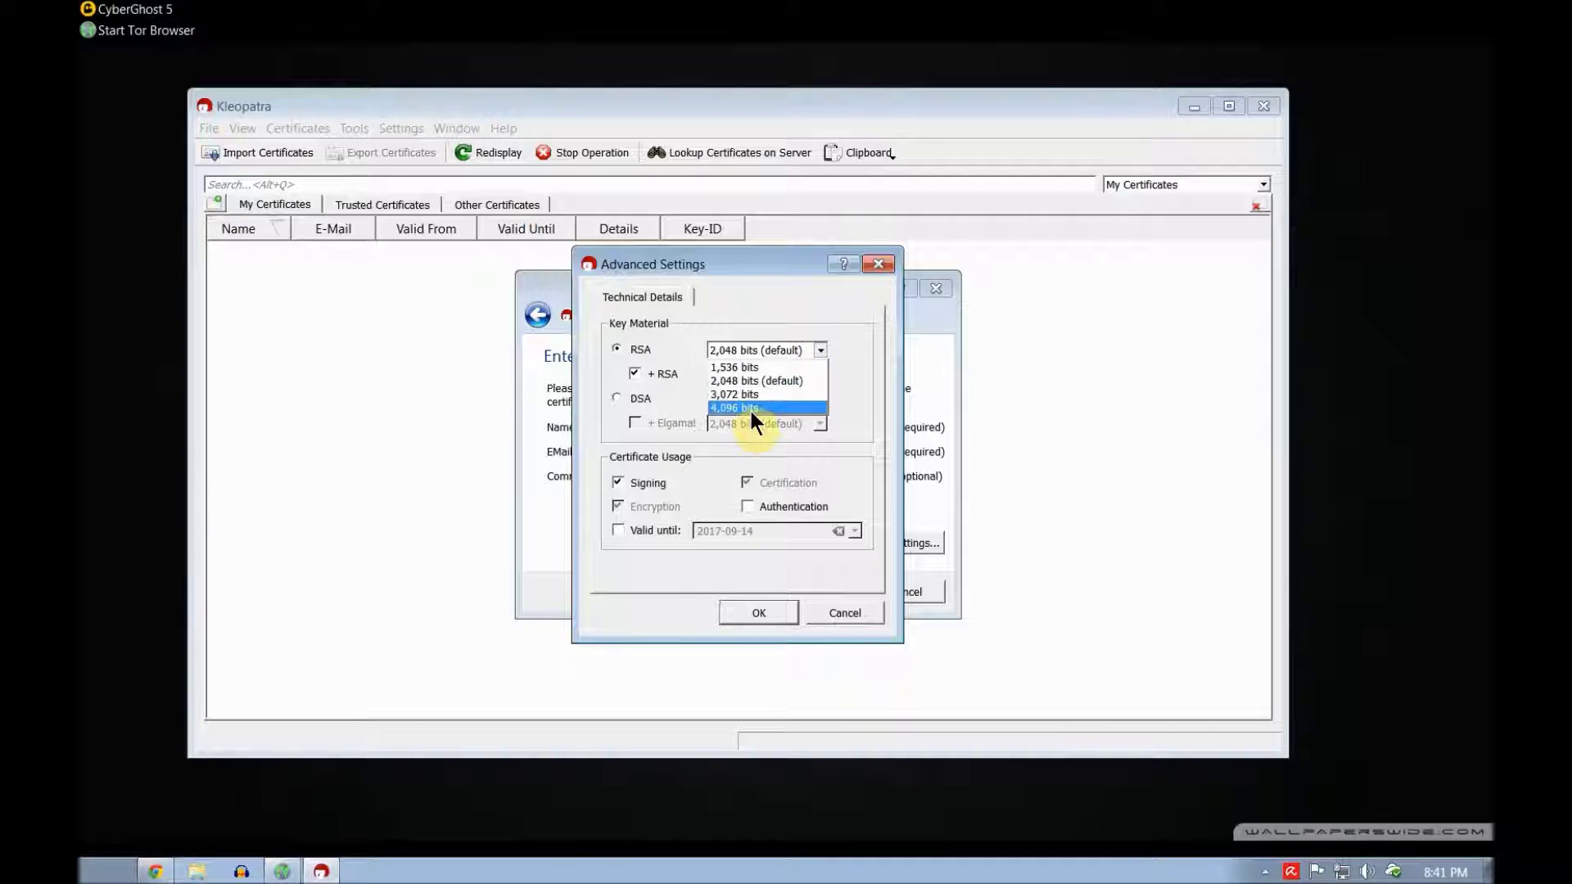
{"action": "left_click", "coordinate": [786, 381]}
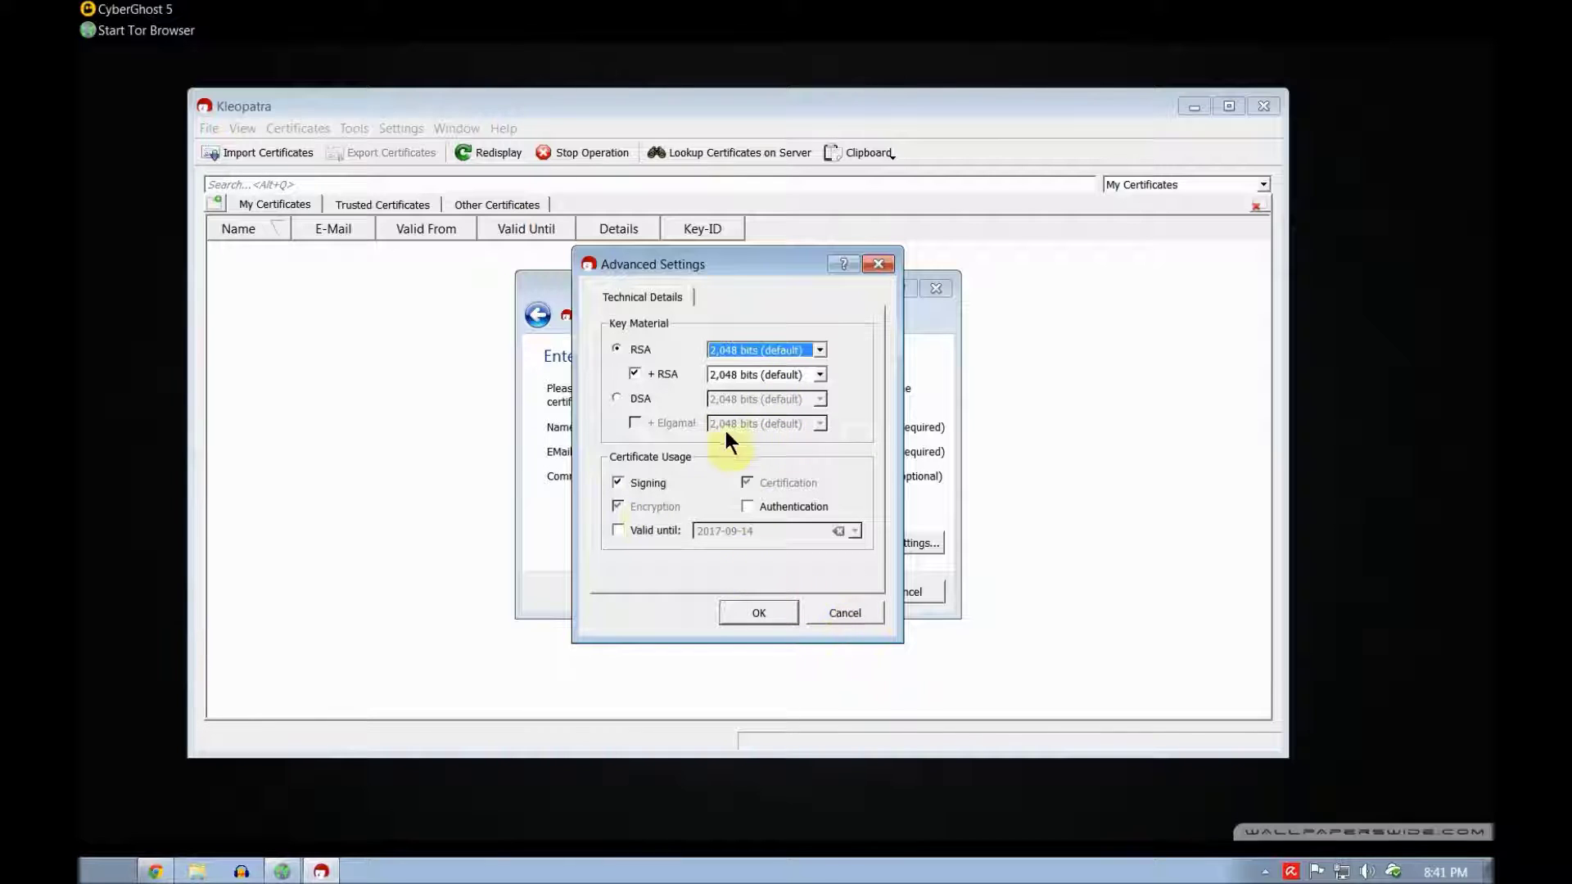
{"action": "left_click", "coordinate": [759, 614]}
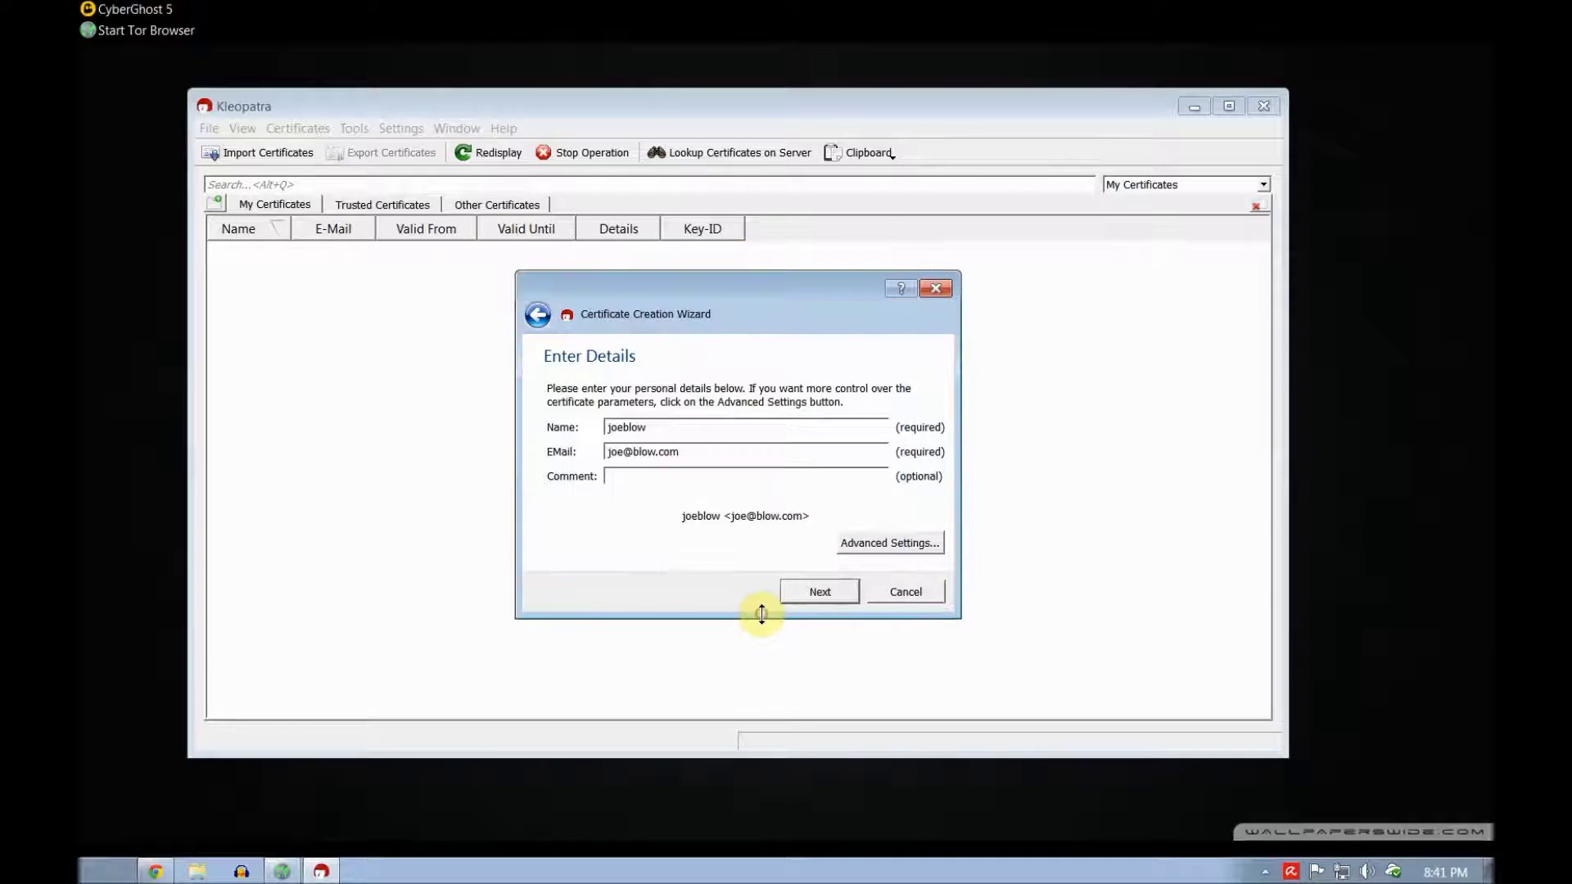
{"action": "left_click", "coordinate": [797, 583]}
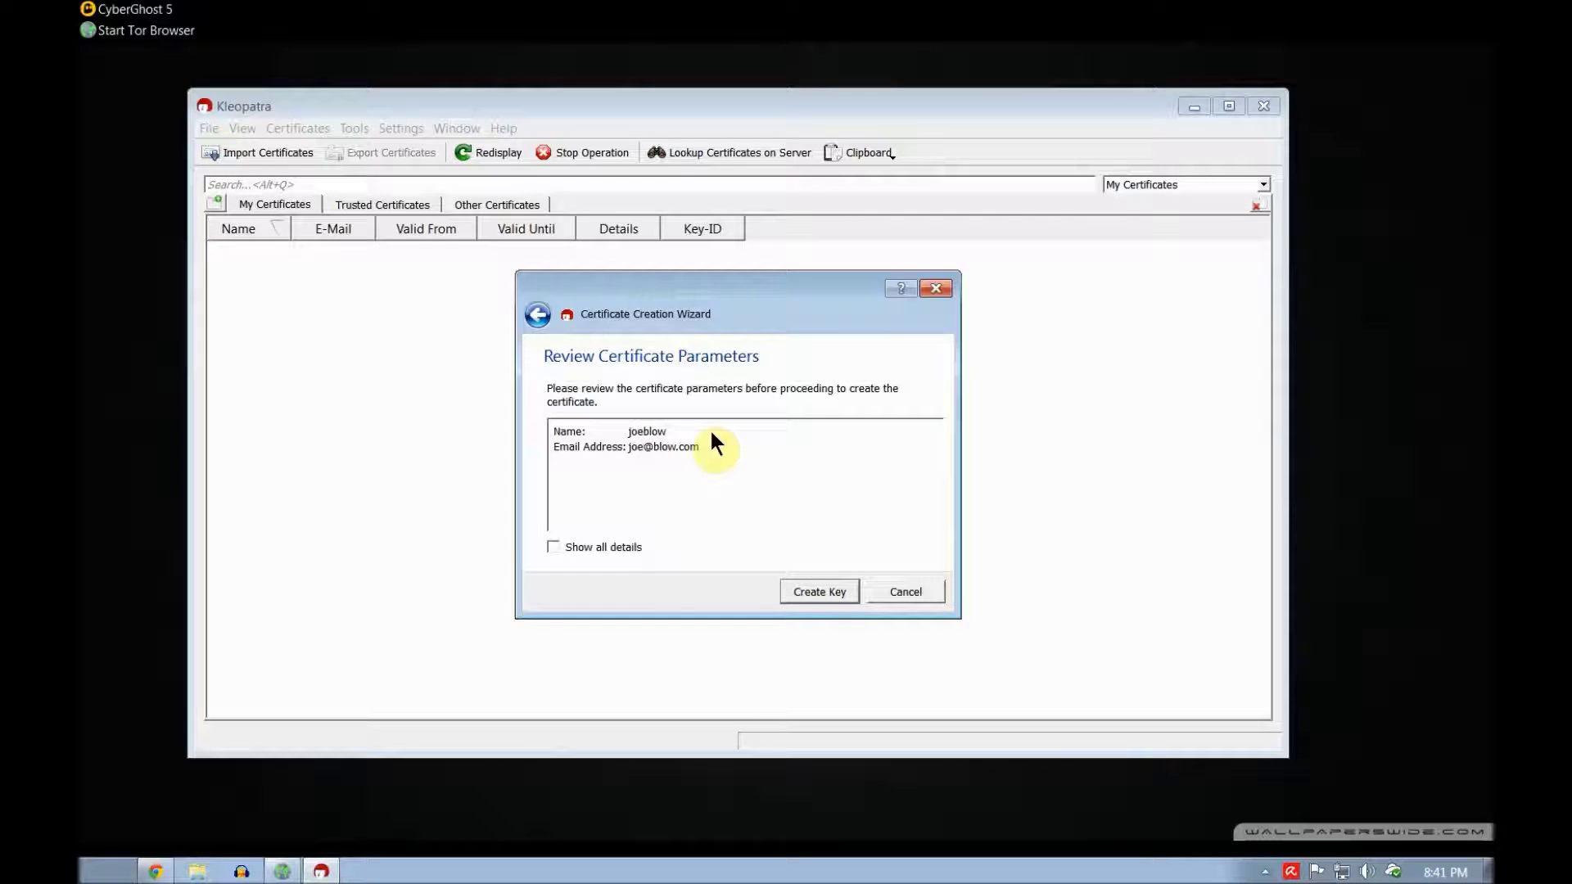
Step: Check the full key parameters, then start generating the key pair
{"action": "left_click", "coordinate": [552, 547]}
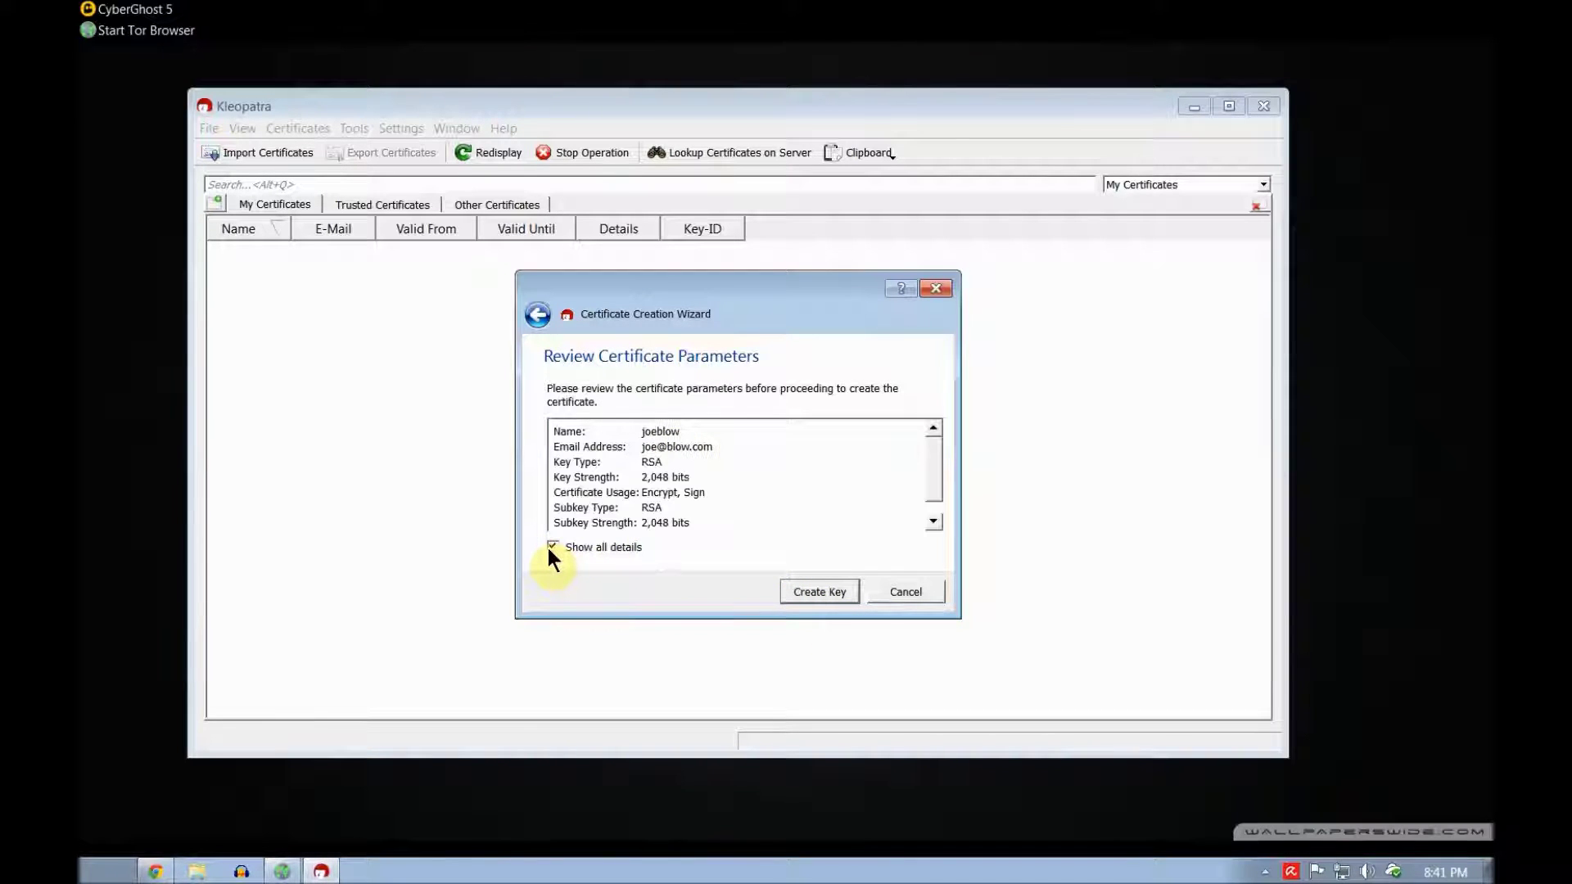
{"action": "left_click", "coordinate": [551, 547]}
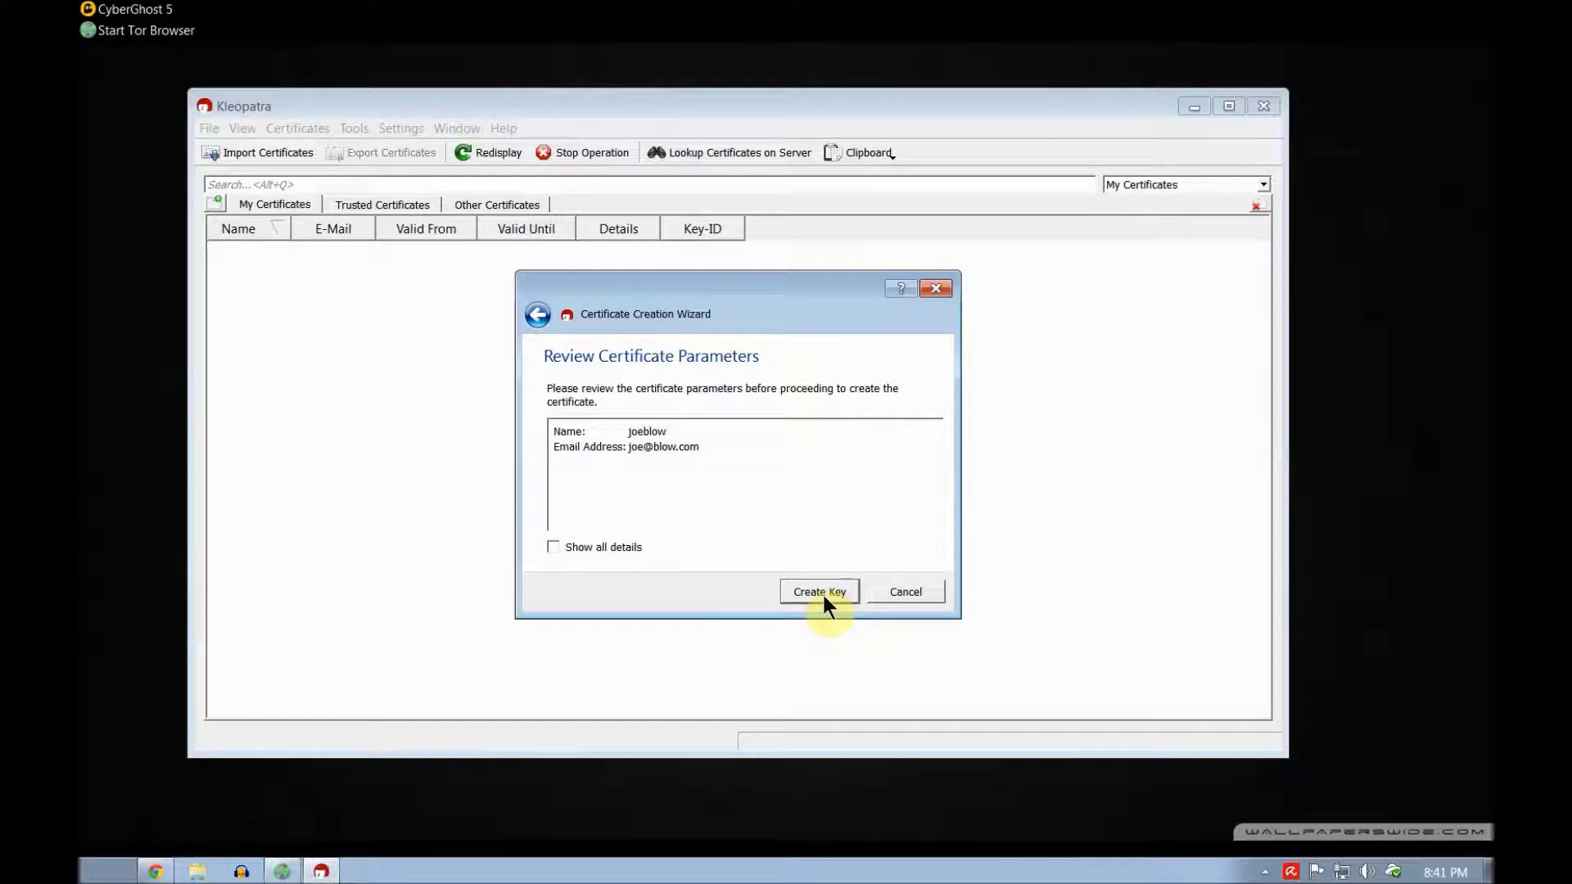
{"action": "left_click", "coordinate": [820, 592]}
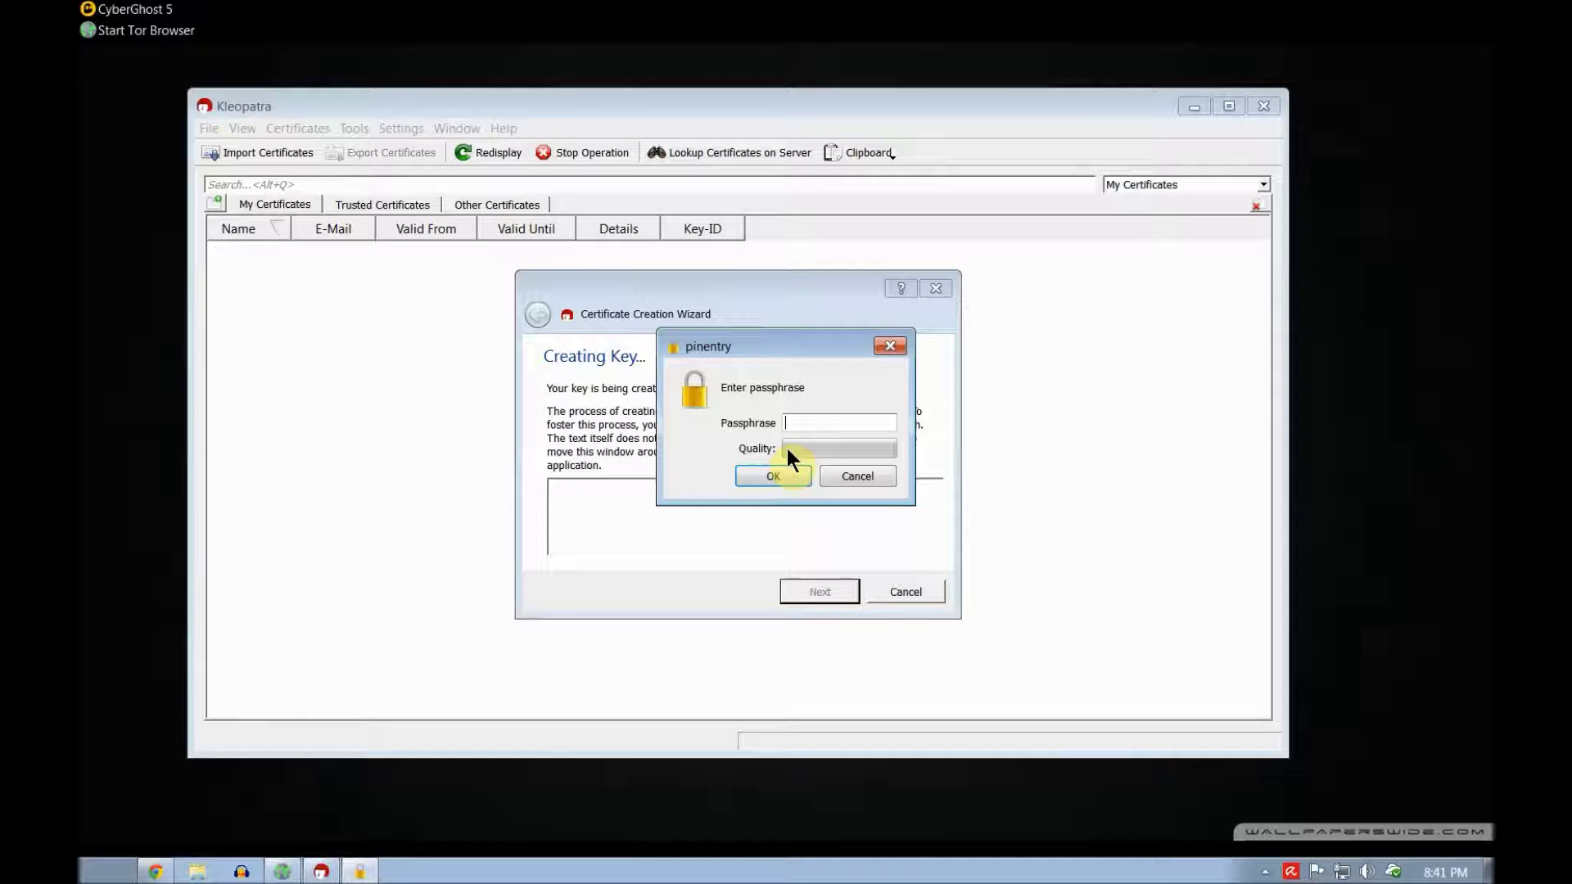
Step: Protect the new key with a passphrase entered twice, then switch back to Tor Browser
{"action": "type", "text": "••••••••"}
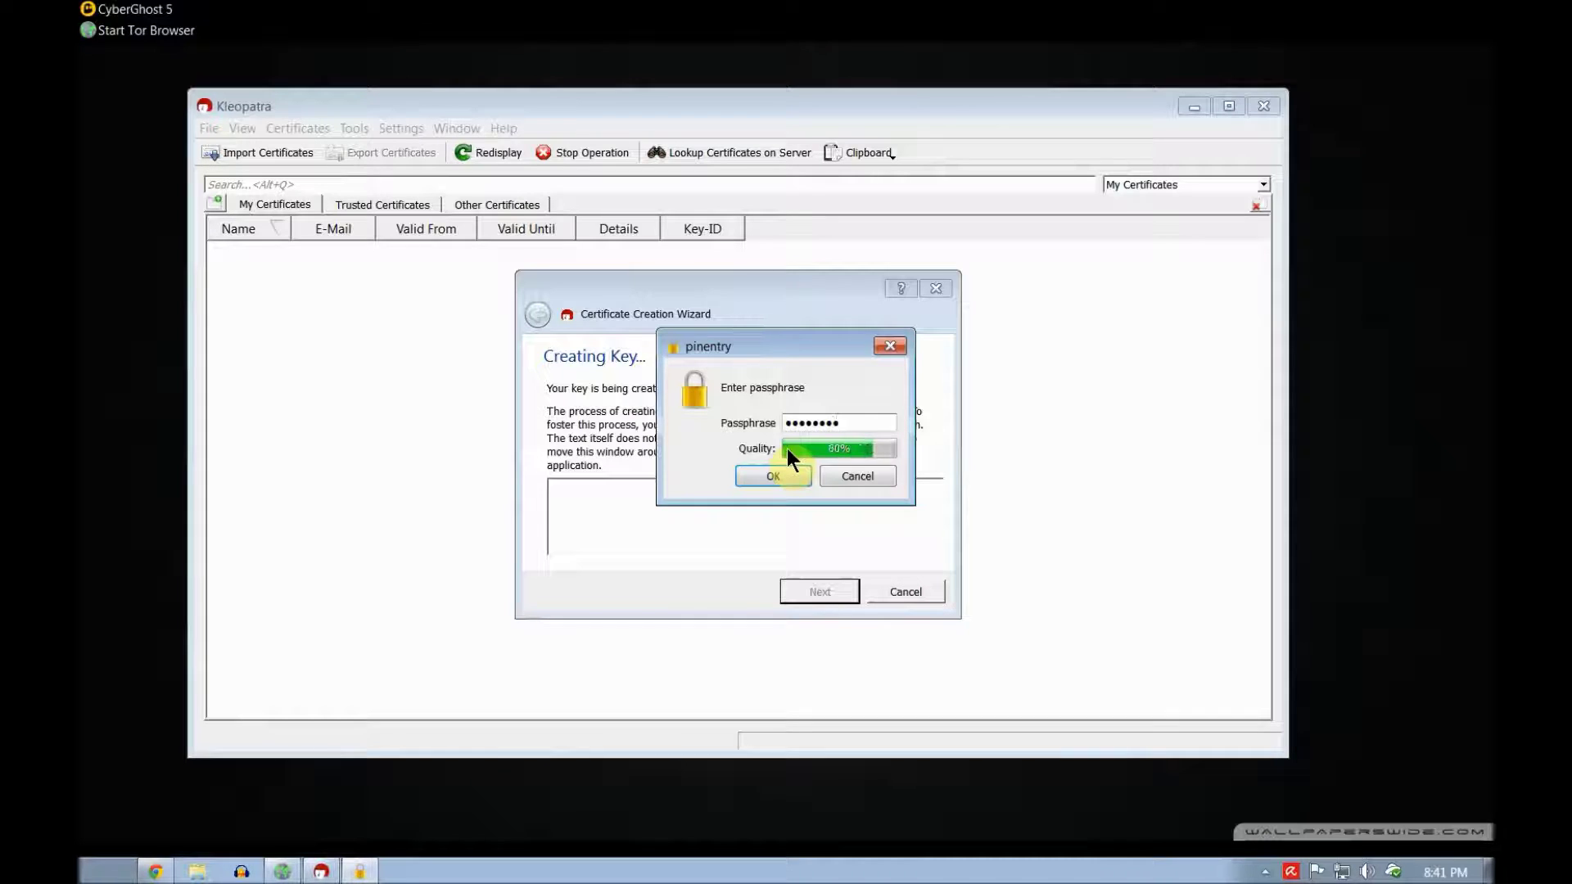
{"action": "type", "text": "••••••••••"}
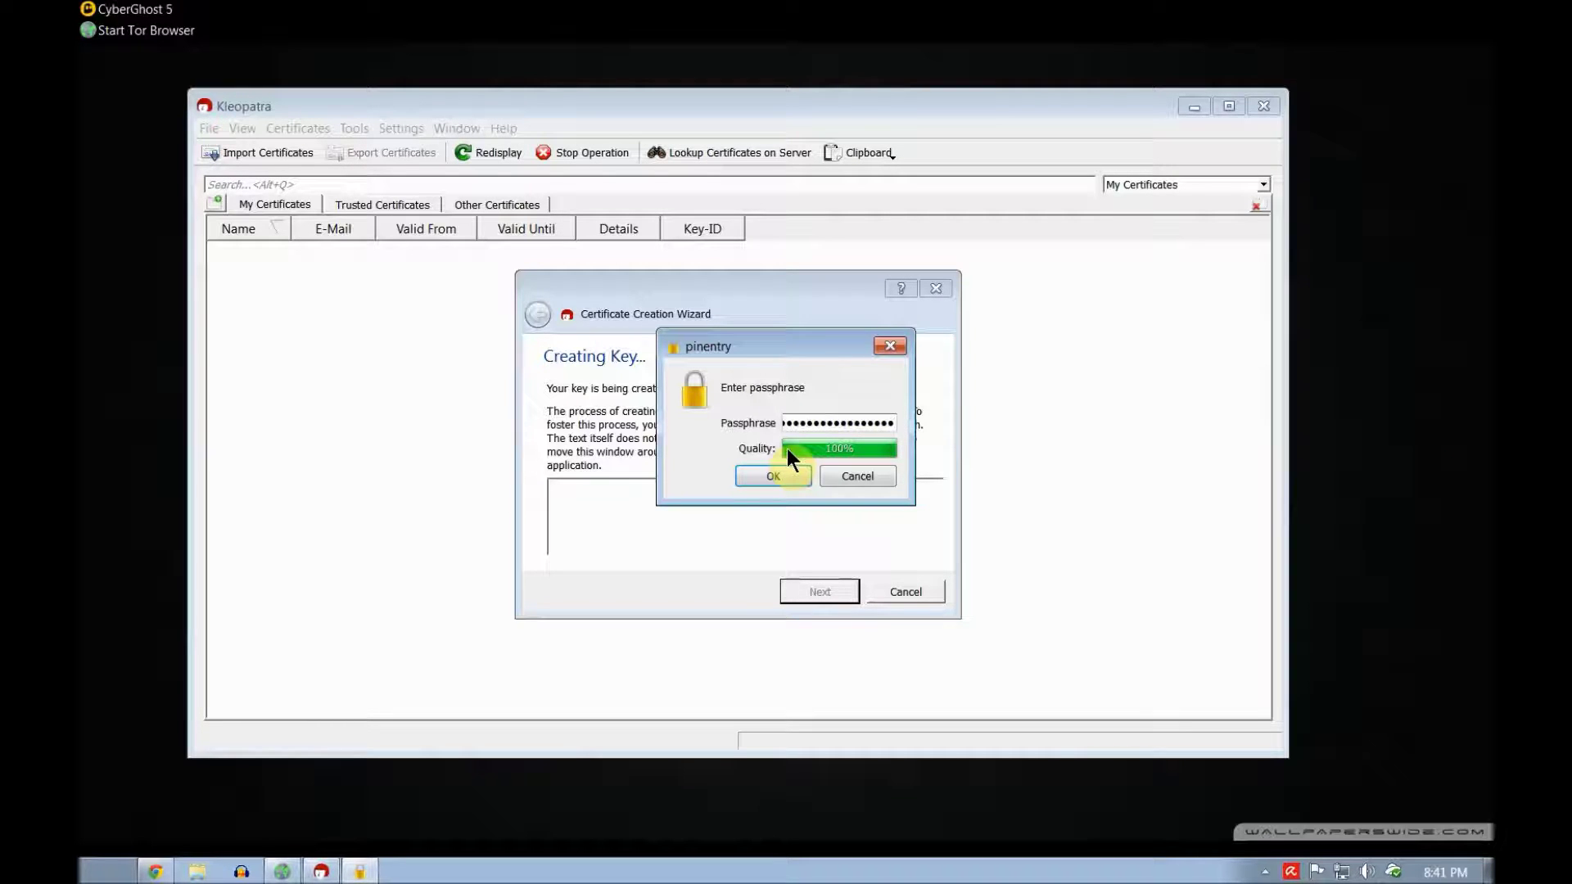
{"action": "left_click", "coordinate": [786, 473]}
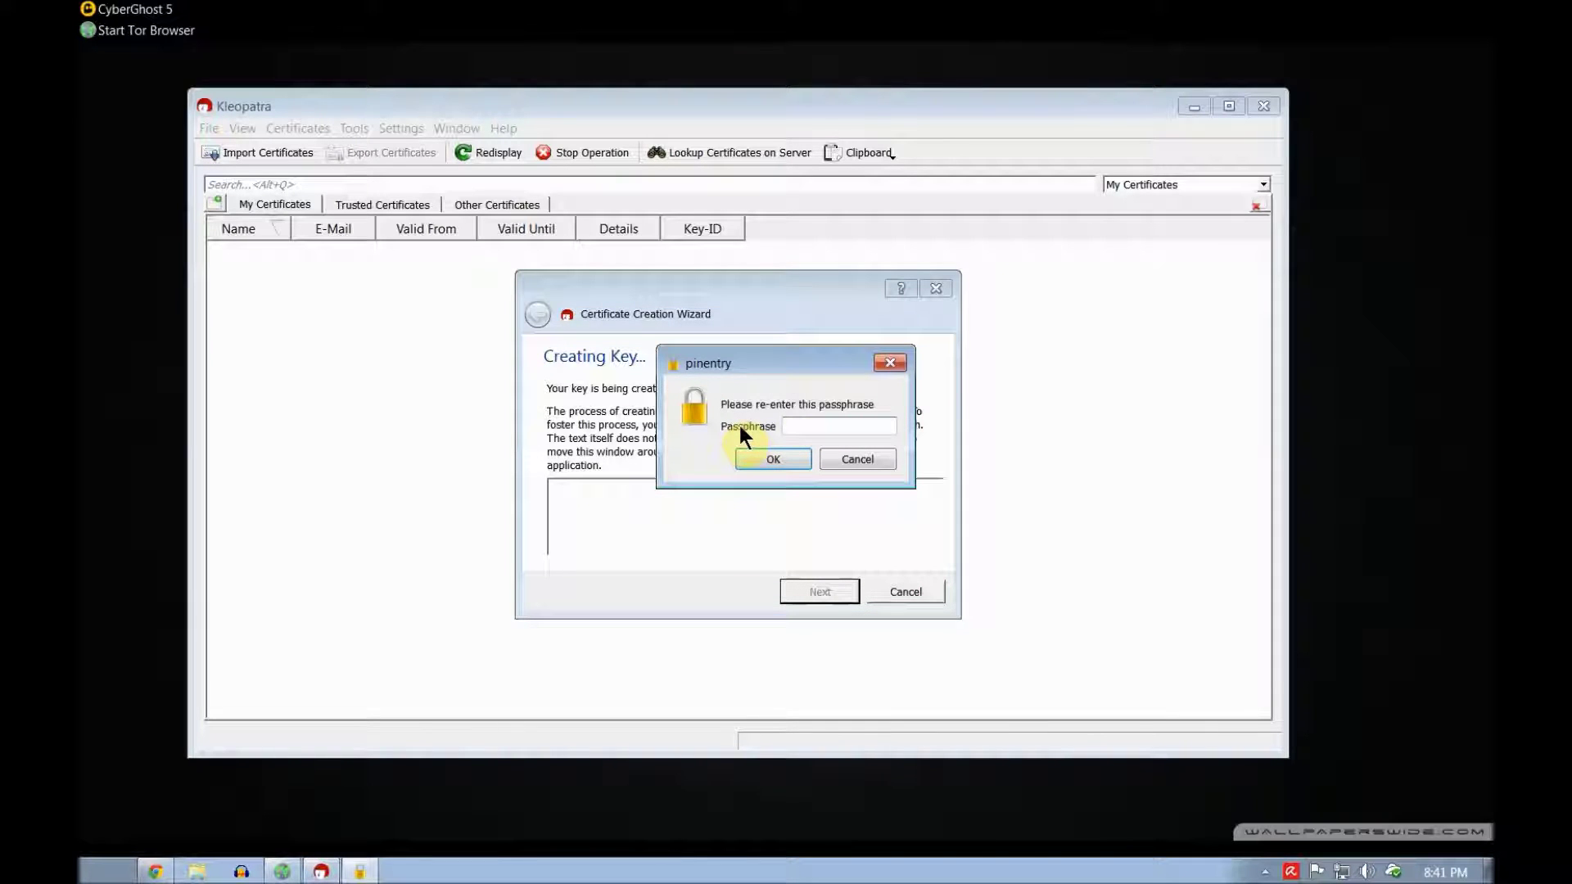
{"action": "type", "text": "•••••••••••••••••••"}
{"action": "left_click", "coordinate": [770, 458]}
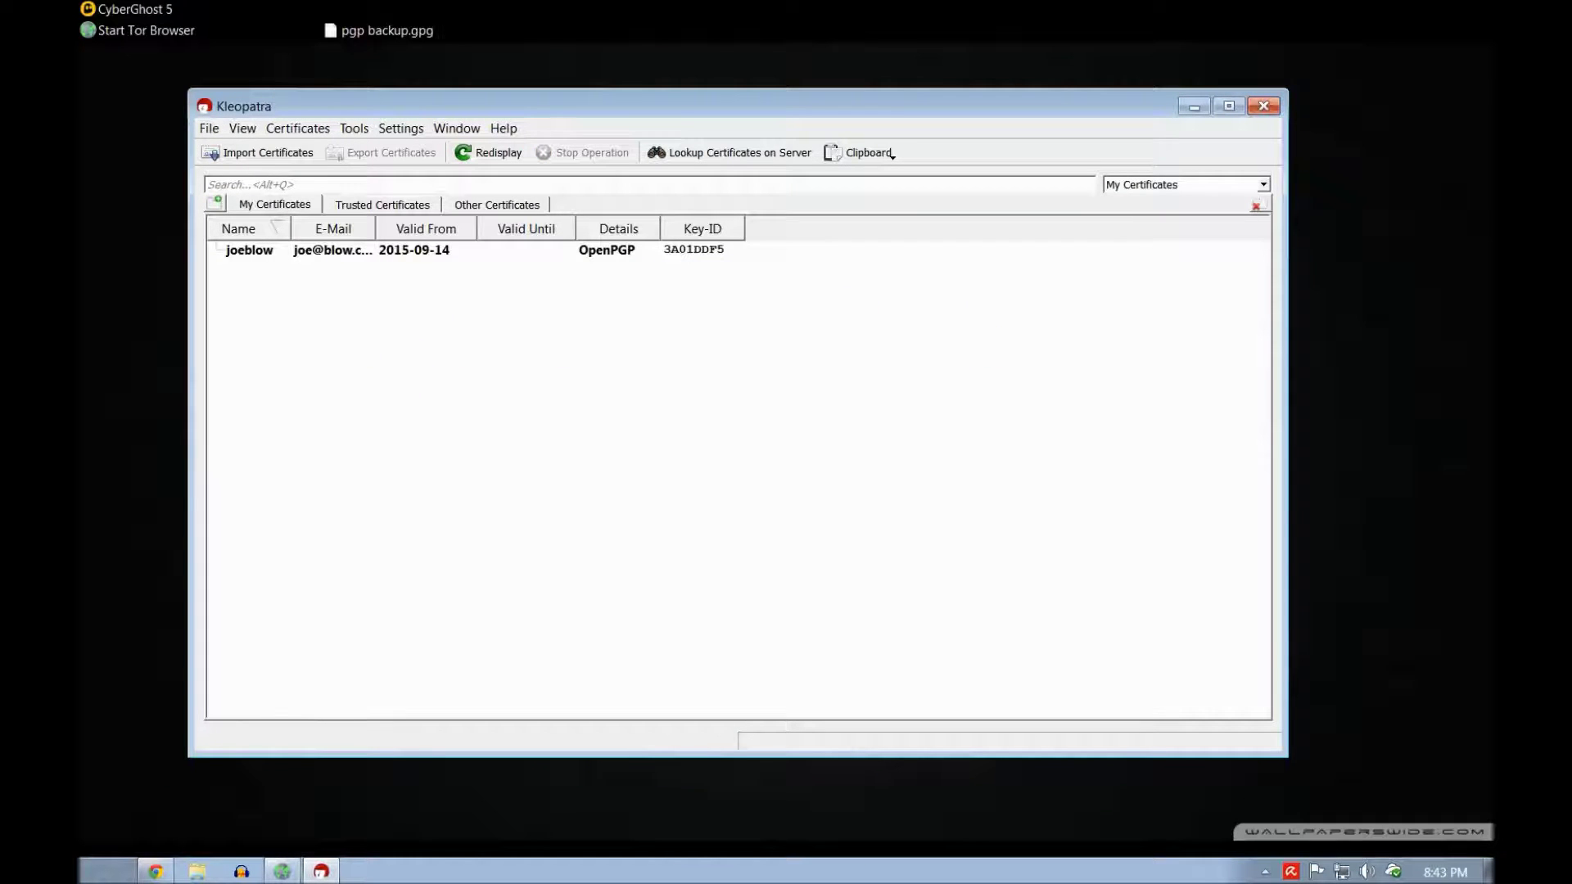
{"action": "left_click", "coordinate": [1193, 108]}
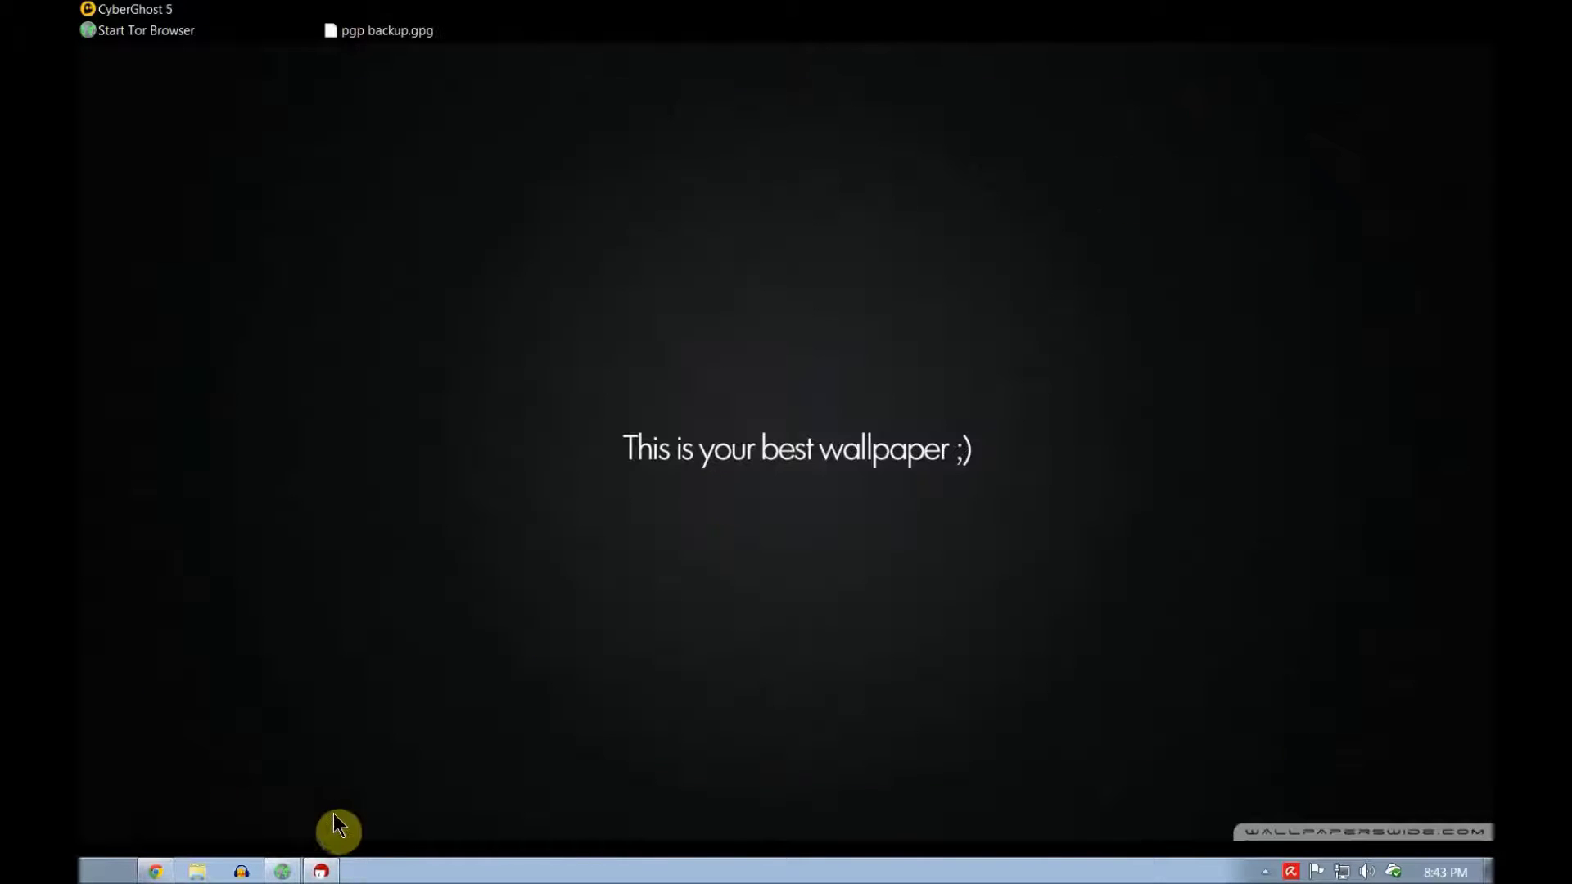
{"action": "left_click", "coordinate": [282, 871]}
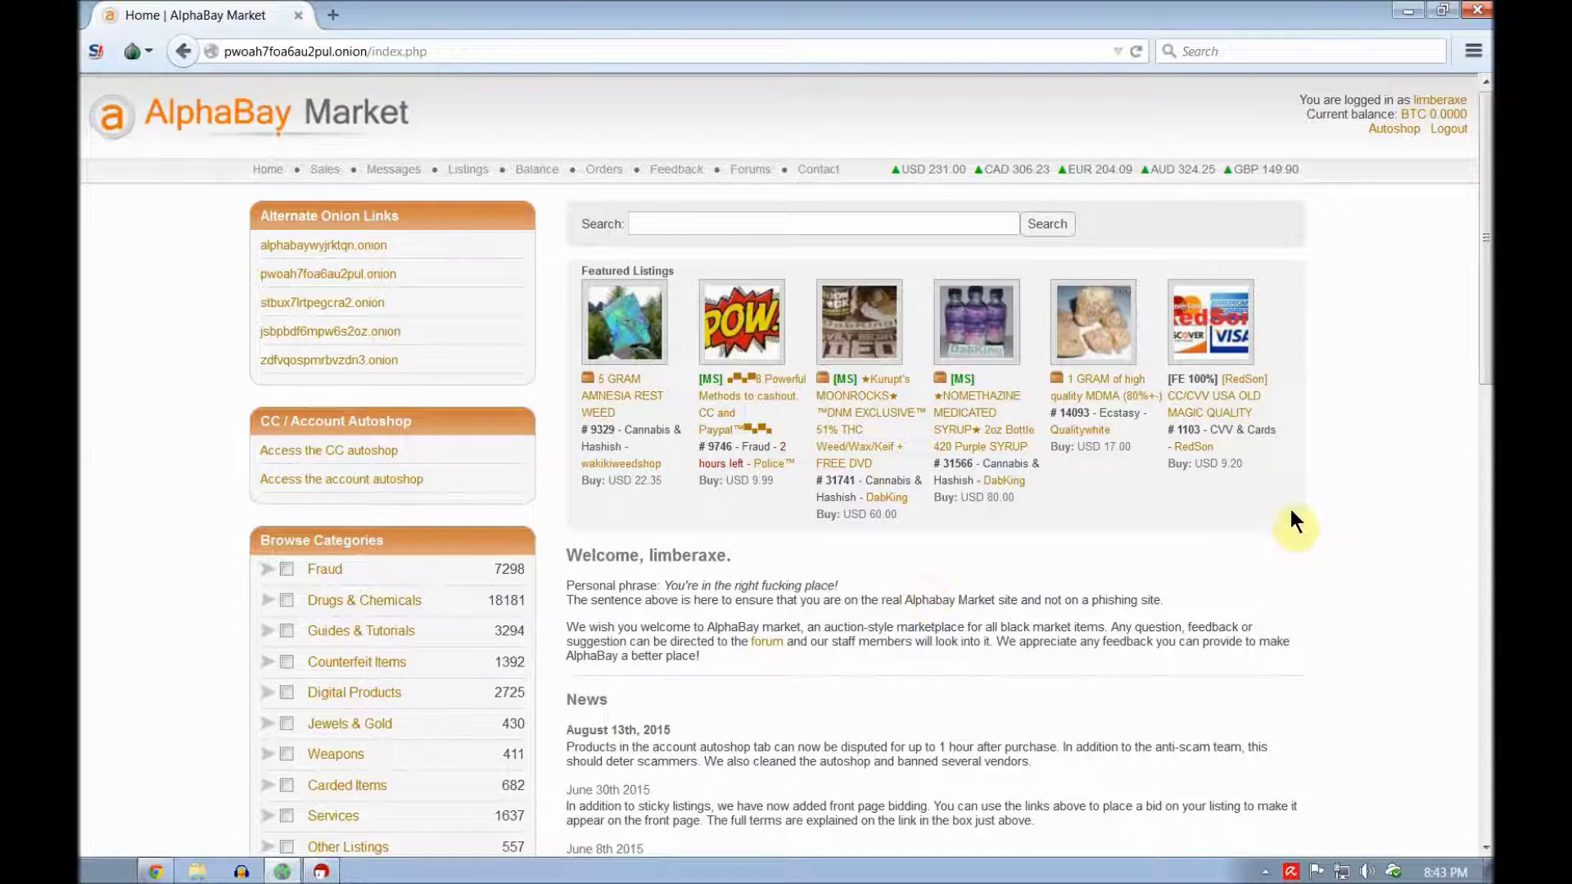
Step: Copy the PGP public key block from the account's AlphaBay profile page
{"action": "left_click", "coordinate": [1434, 101]}
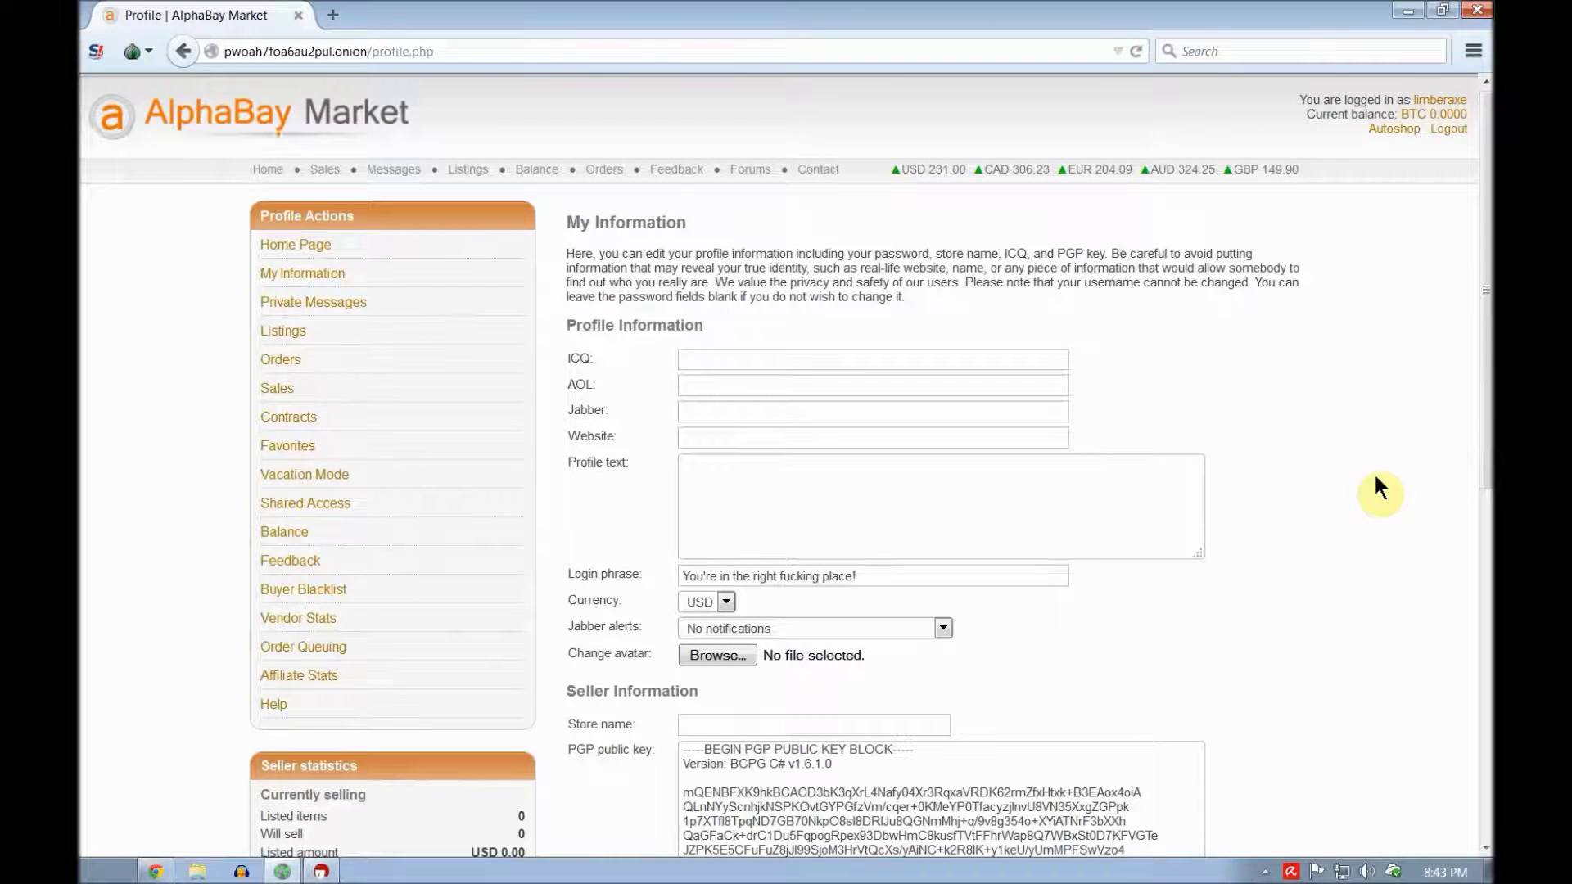
{"action": "scroll", "coordinate": [1384, 418], "scroll_direction": "down", "scroll_amount": 4}
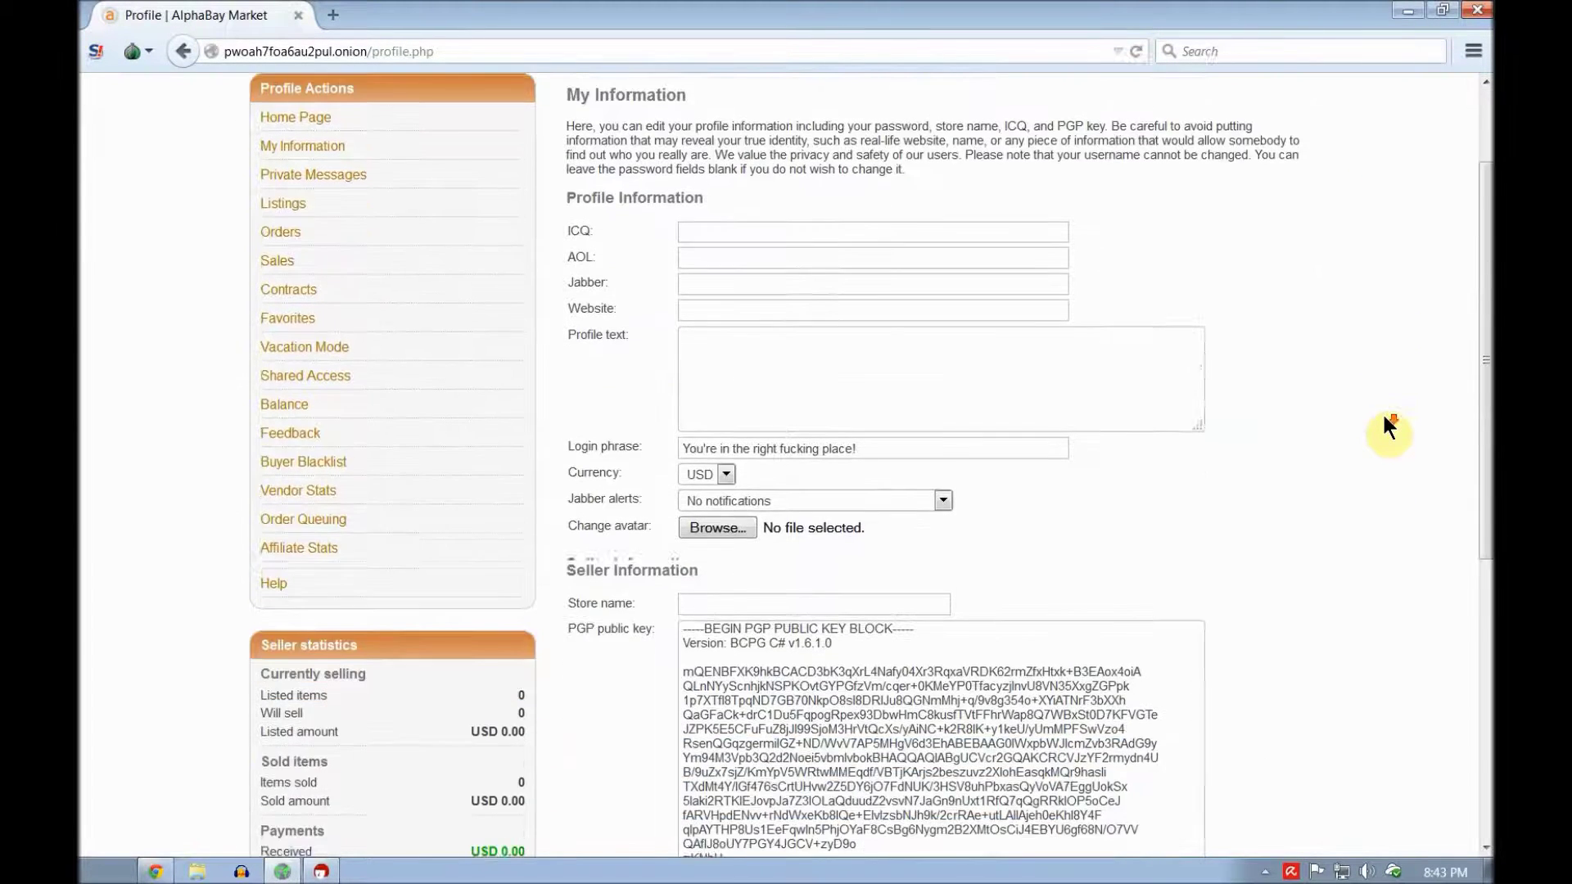
{"action": "scroll", "coordinate": [1423, 401], "scroll_direction": "down", "scroll_amount": 2}
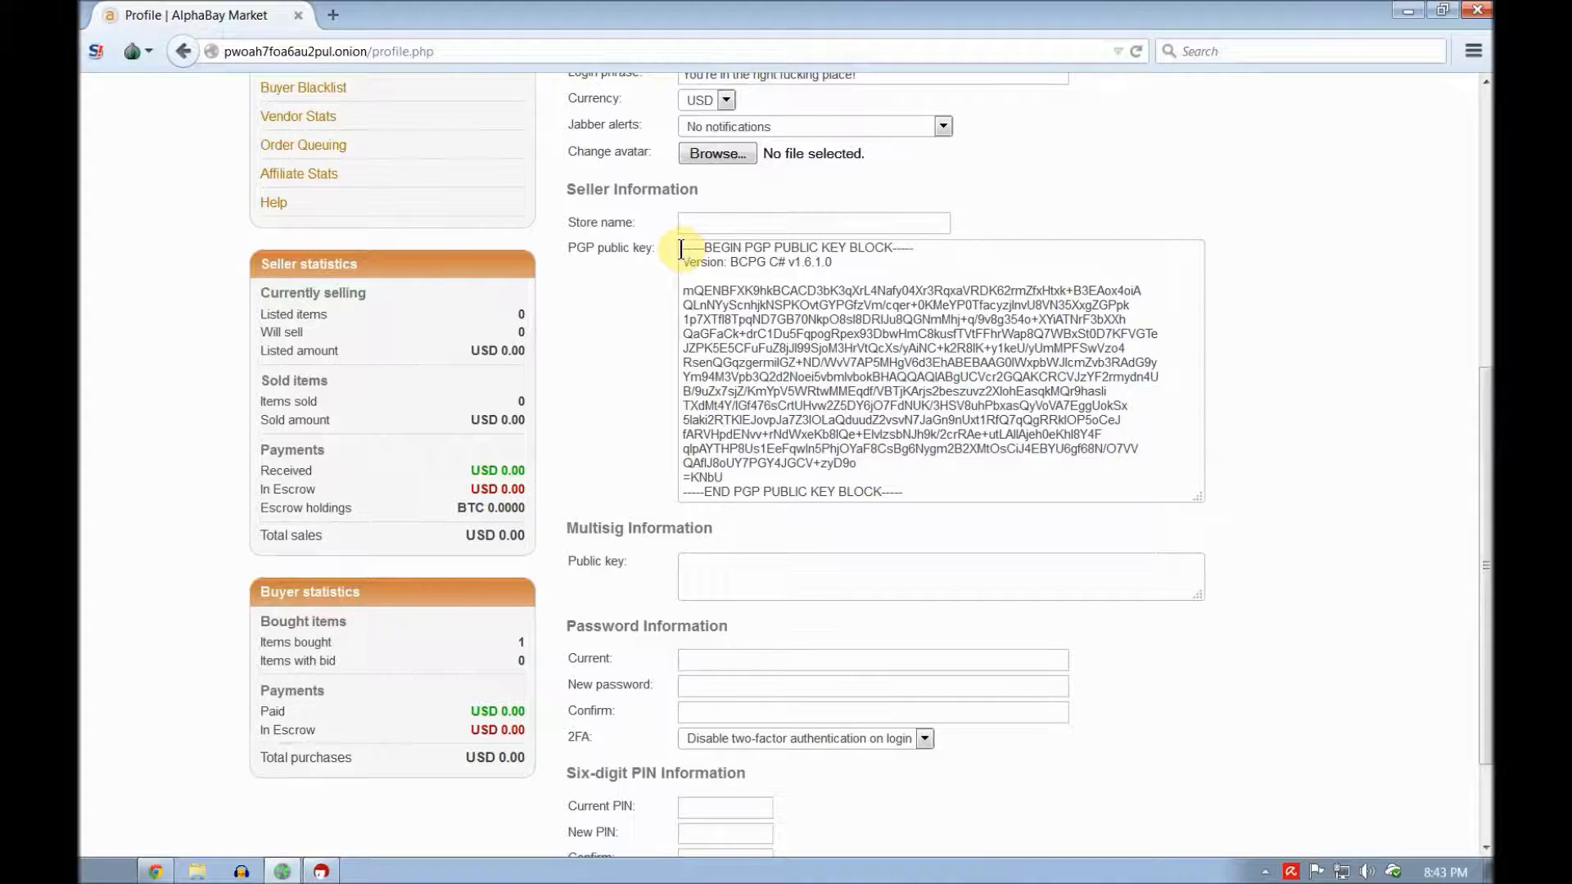
{"action": "left_click_drag", "start_coordinate": [684, 247], "coordinate": [1133, 491]}
{"action": "right_click", "coordinate": [834, 320]}
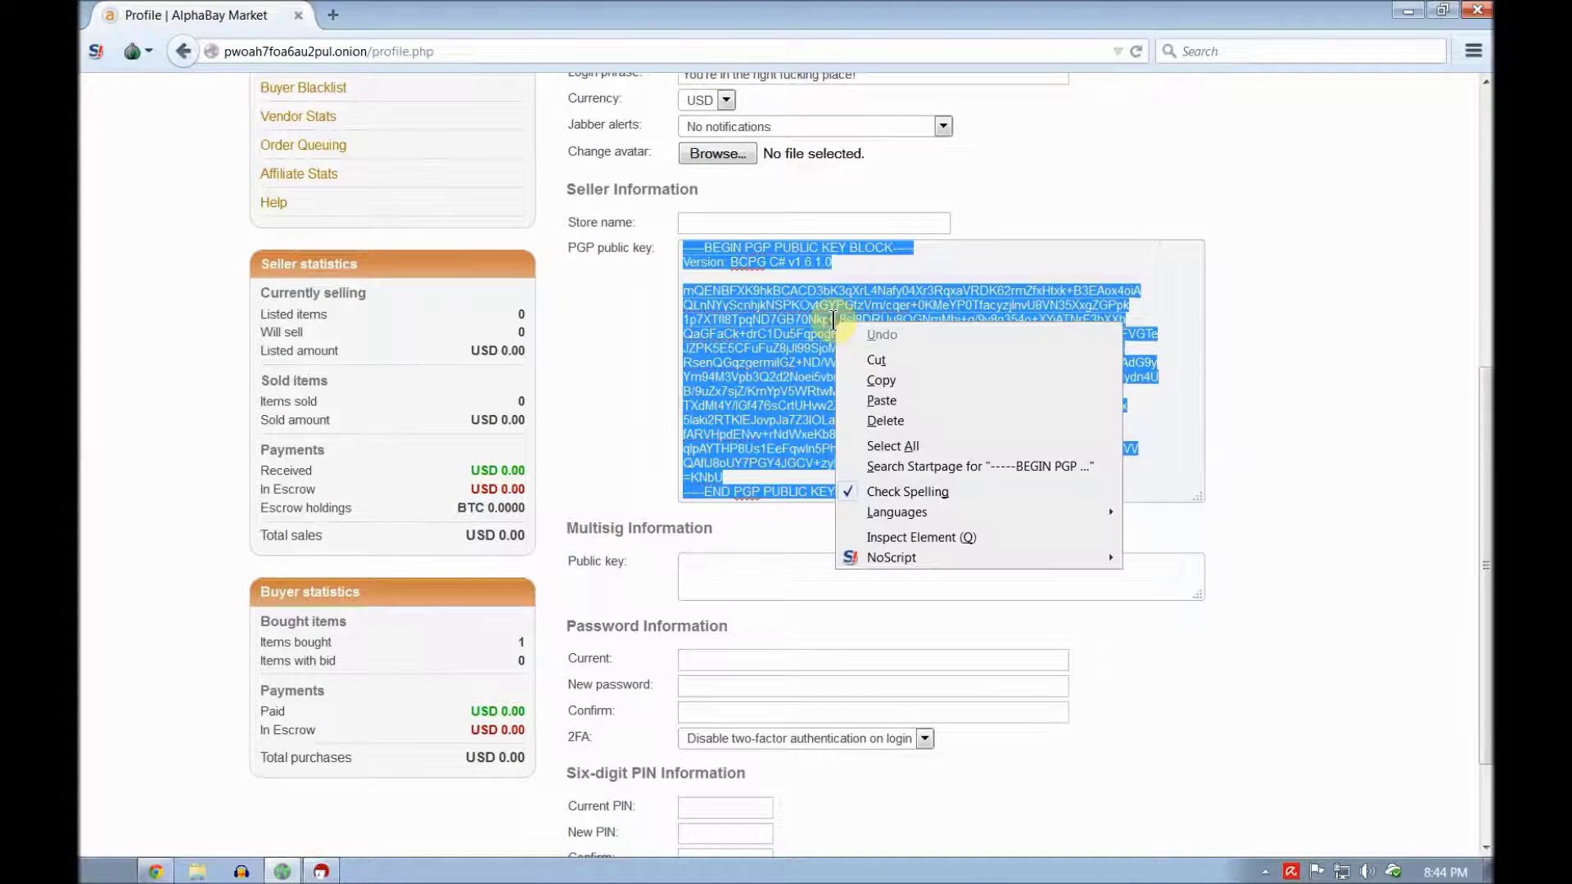
{"action": "left_click", "coordinate": [935, 378]}
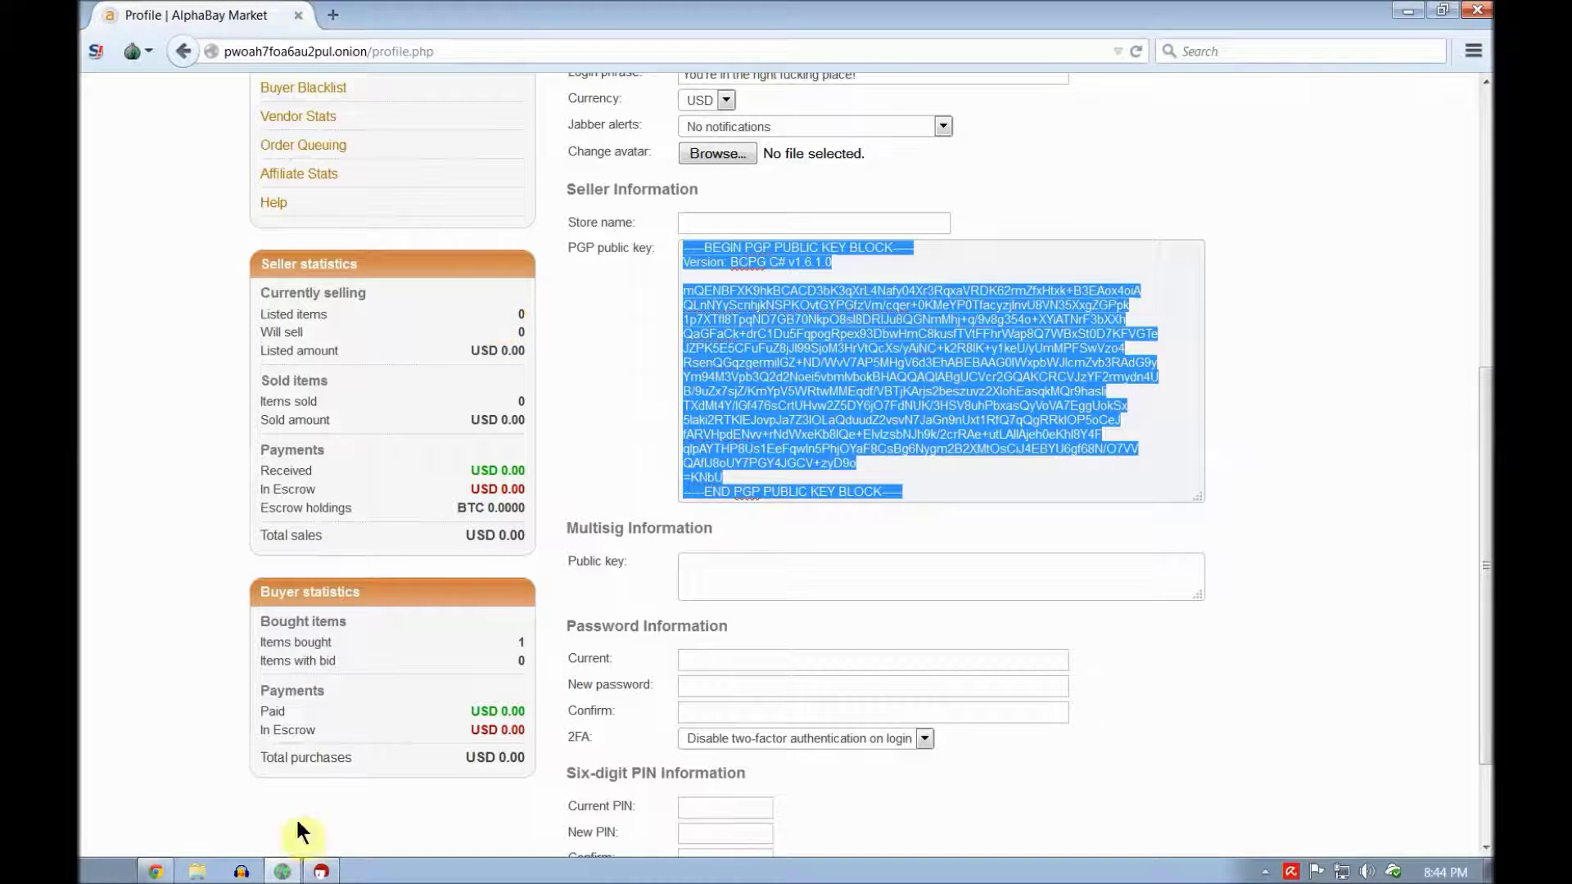
Step: Bring Kleopatra back up from the system tray
{"action": "left_click", "coordinate": [321, 873]}
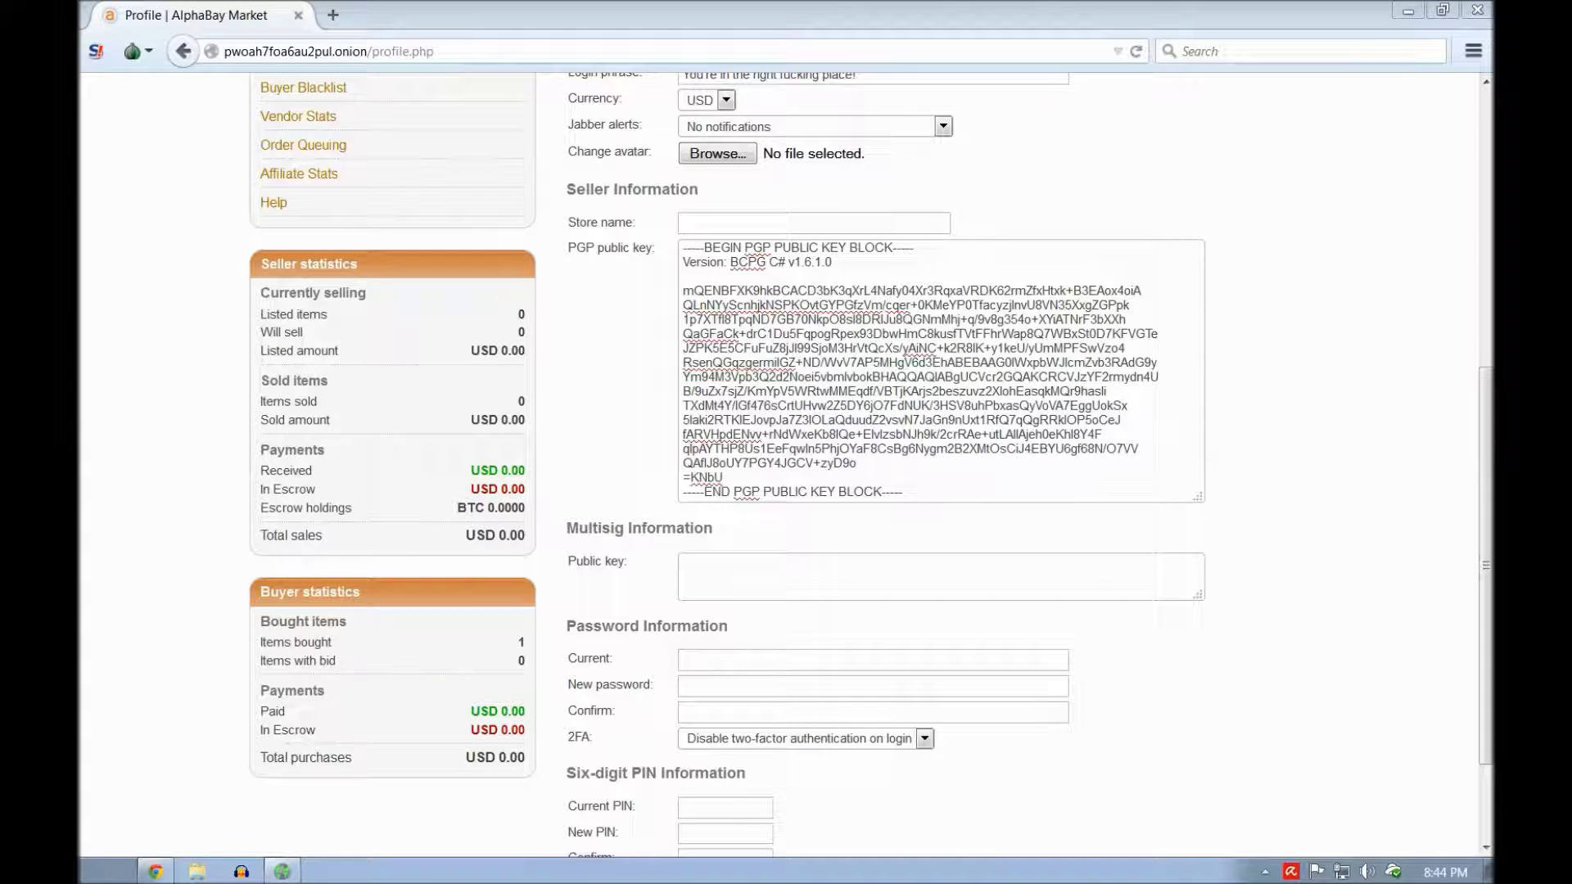
{"action": "left_click", "coordinate": [1266, 870]}
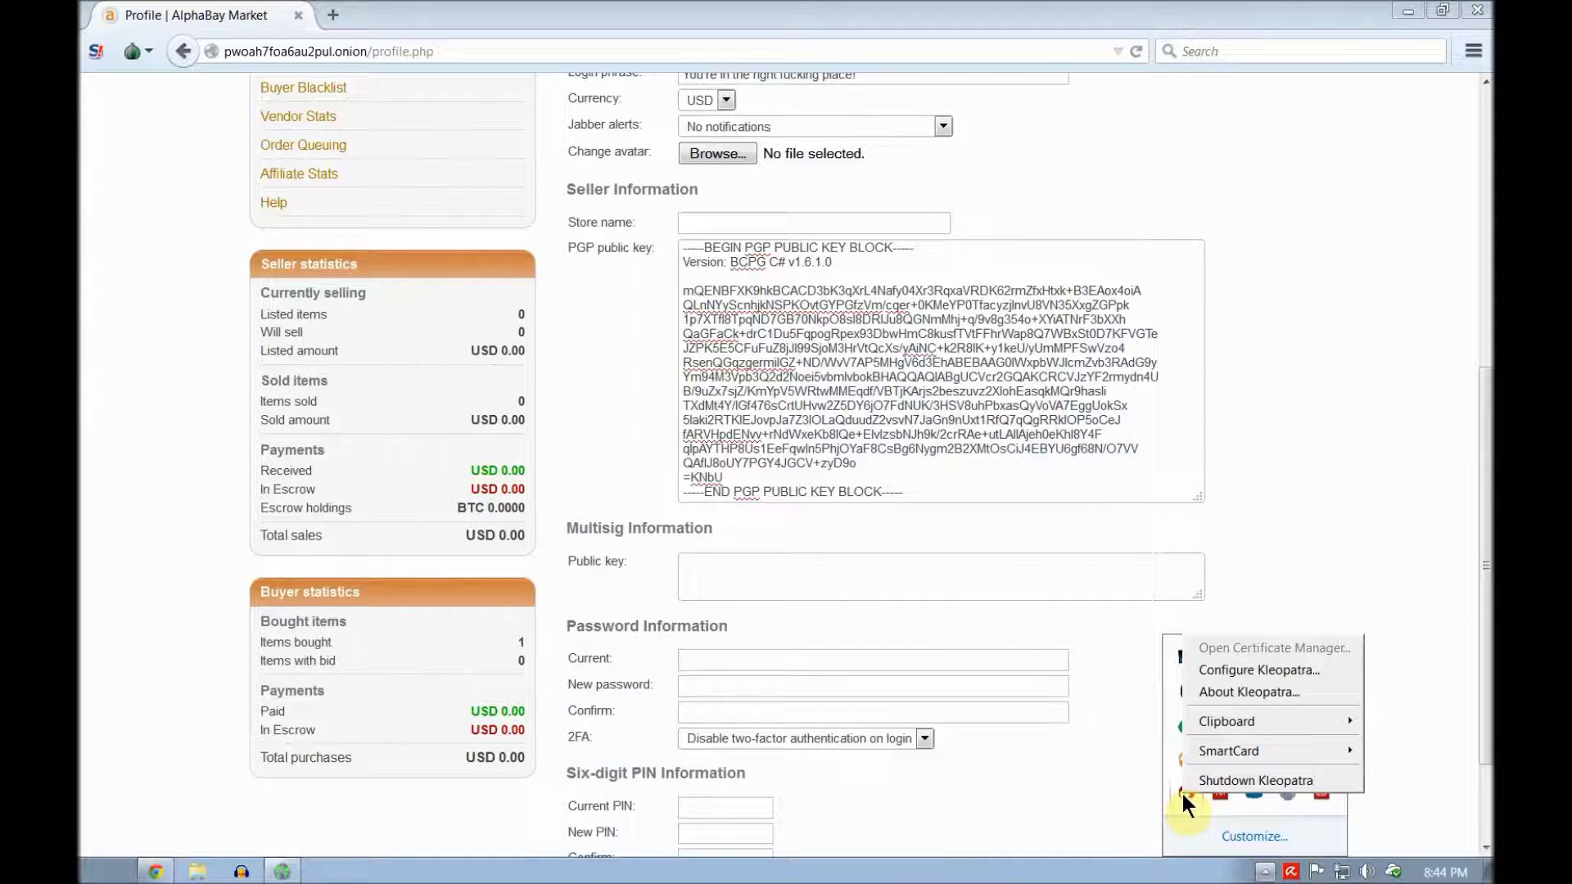
{"action": "left_click", "coordinate": [1254, 780]}
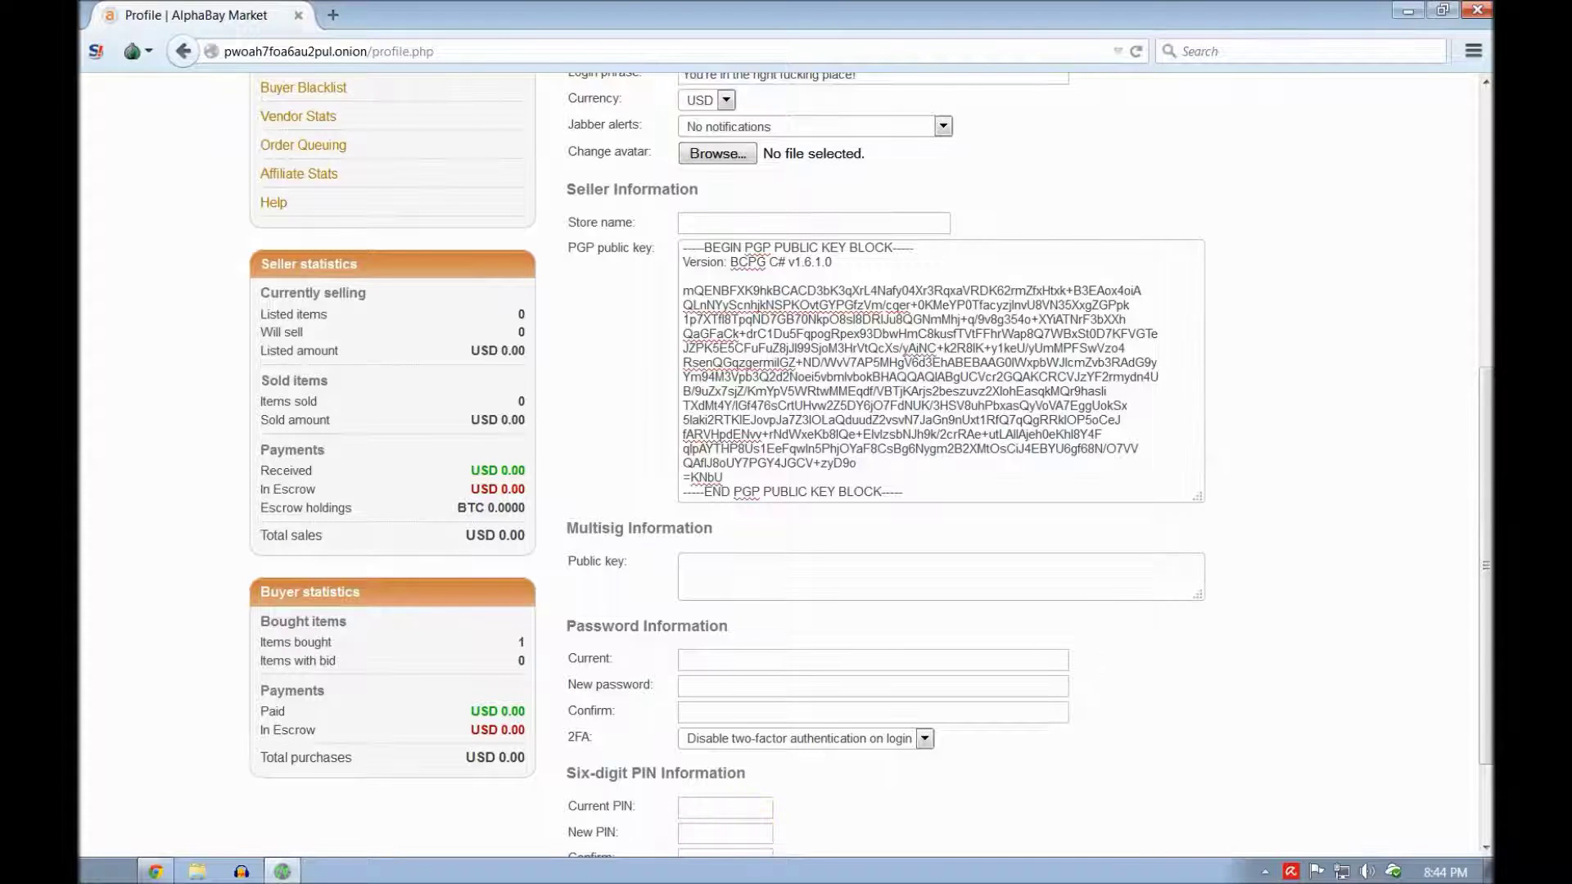
{"action": "left_click", "coordinate": [747, 786]}
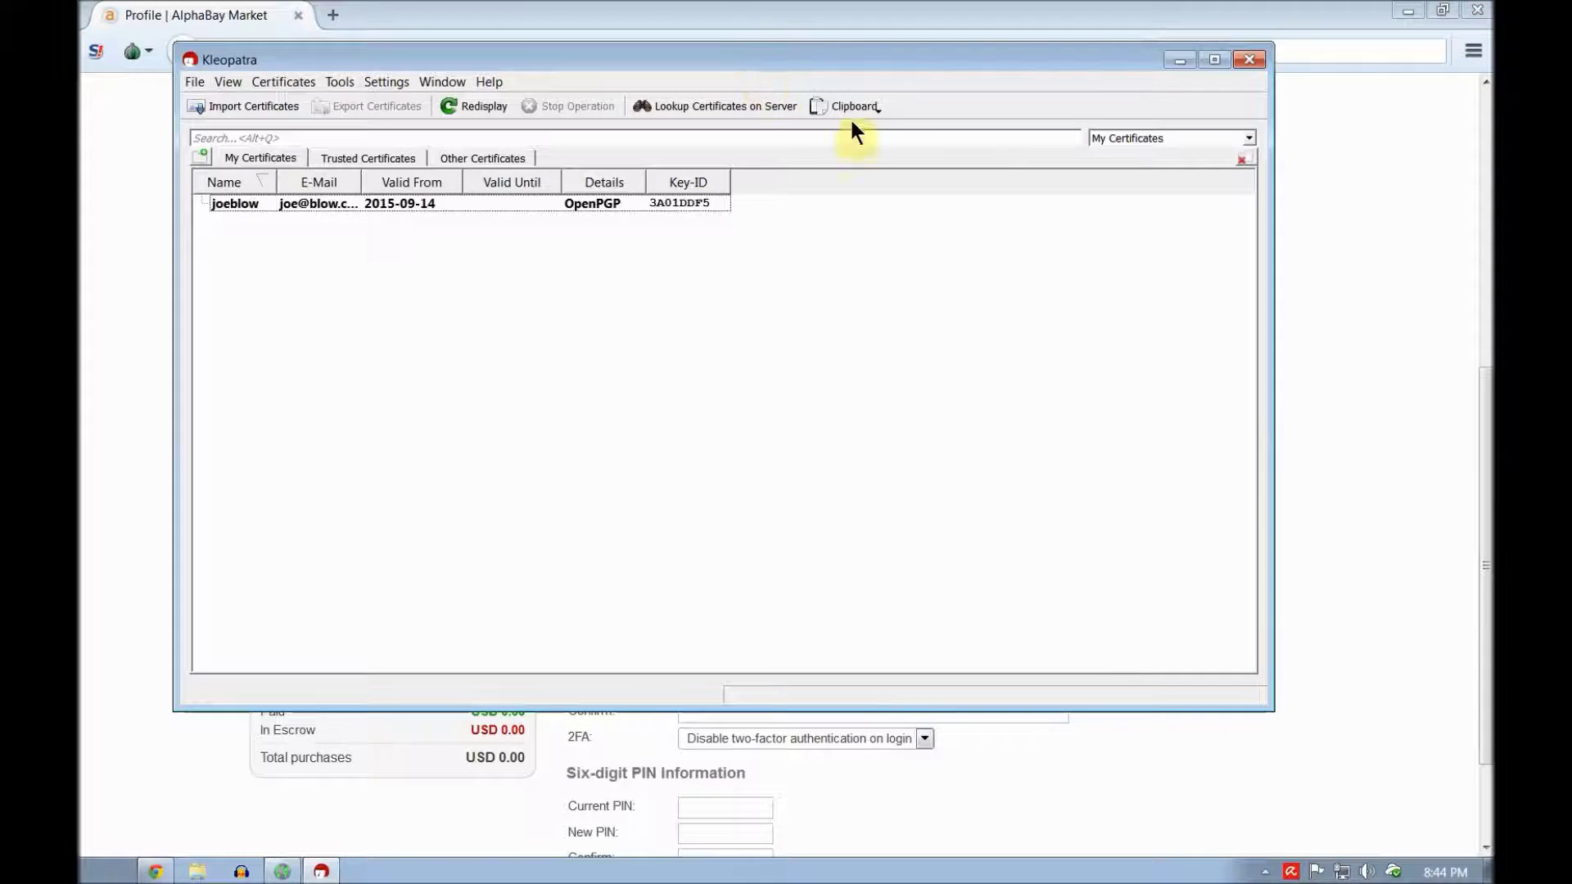
Step: Cancel a file import and bring the Kleopatra window in front of Notepad
{"action": "left_click", "coordinate": [247, 108]}
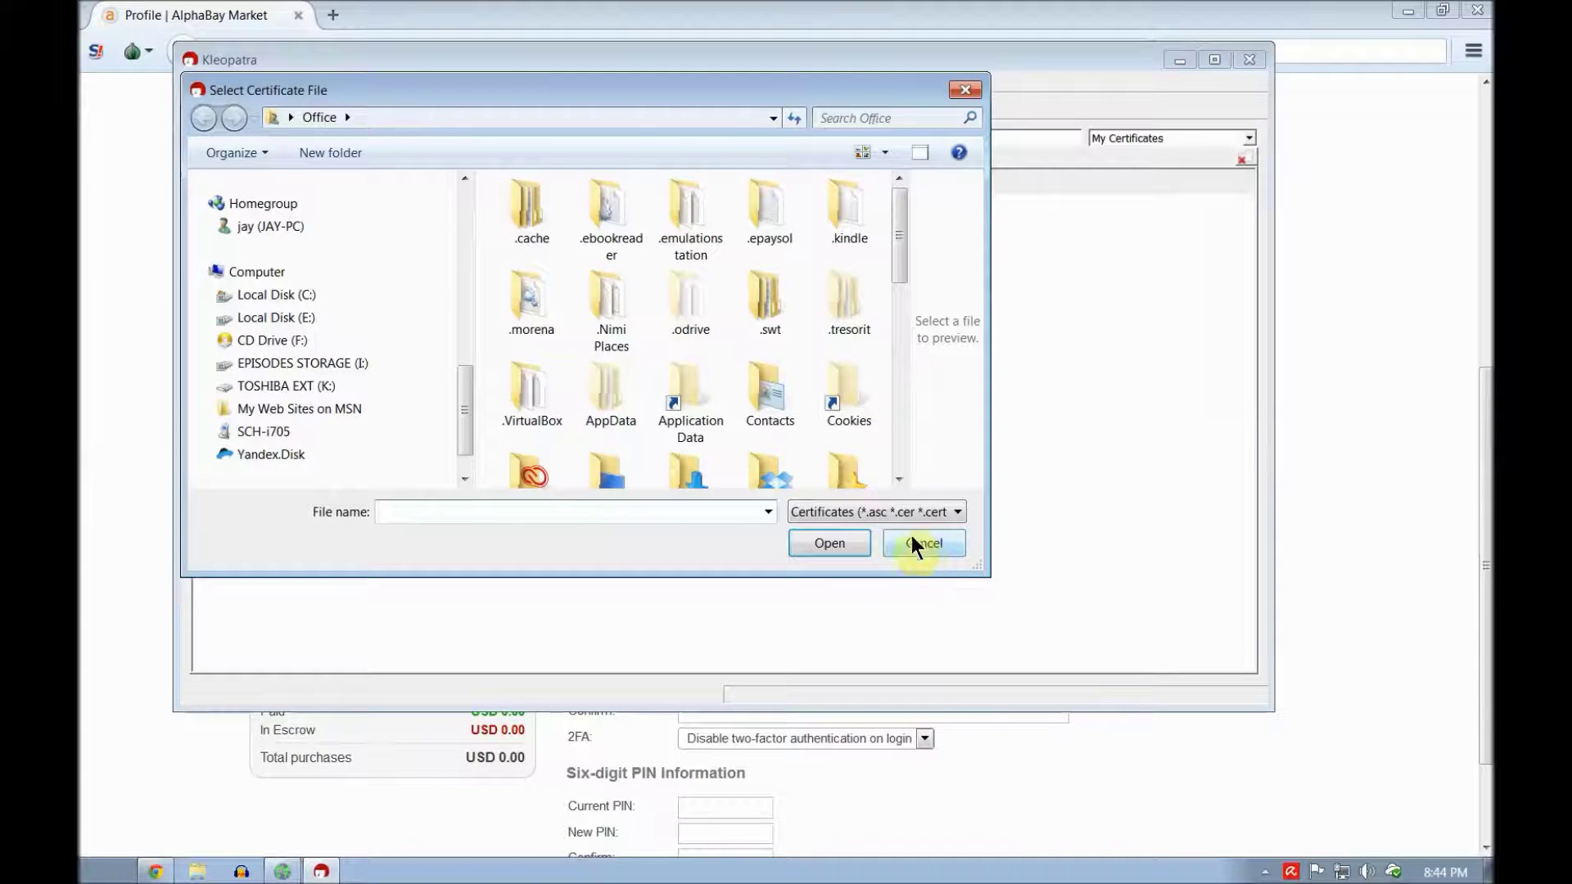
{"action": "left_click", "coordinate": [920, 544]}
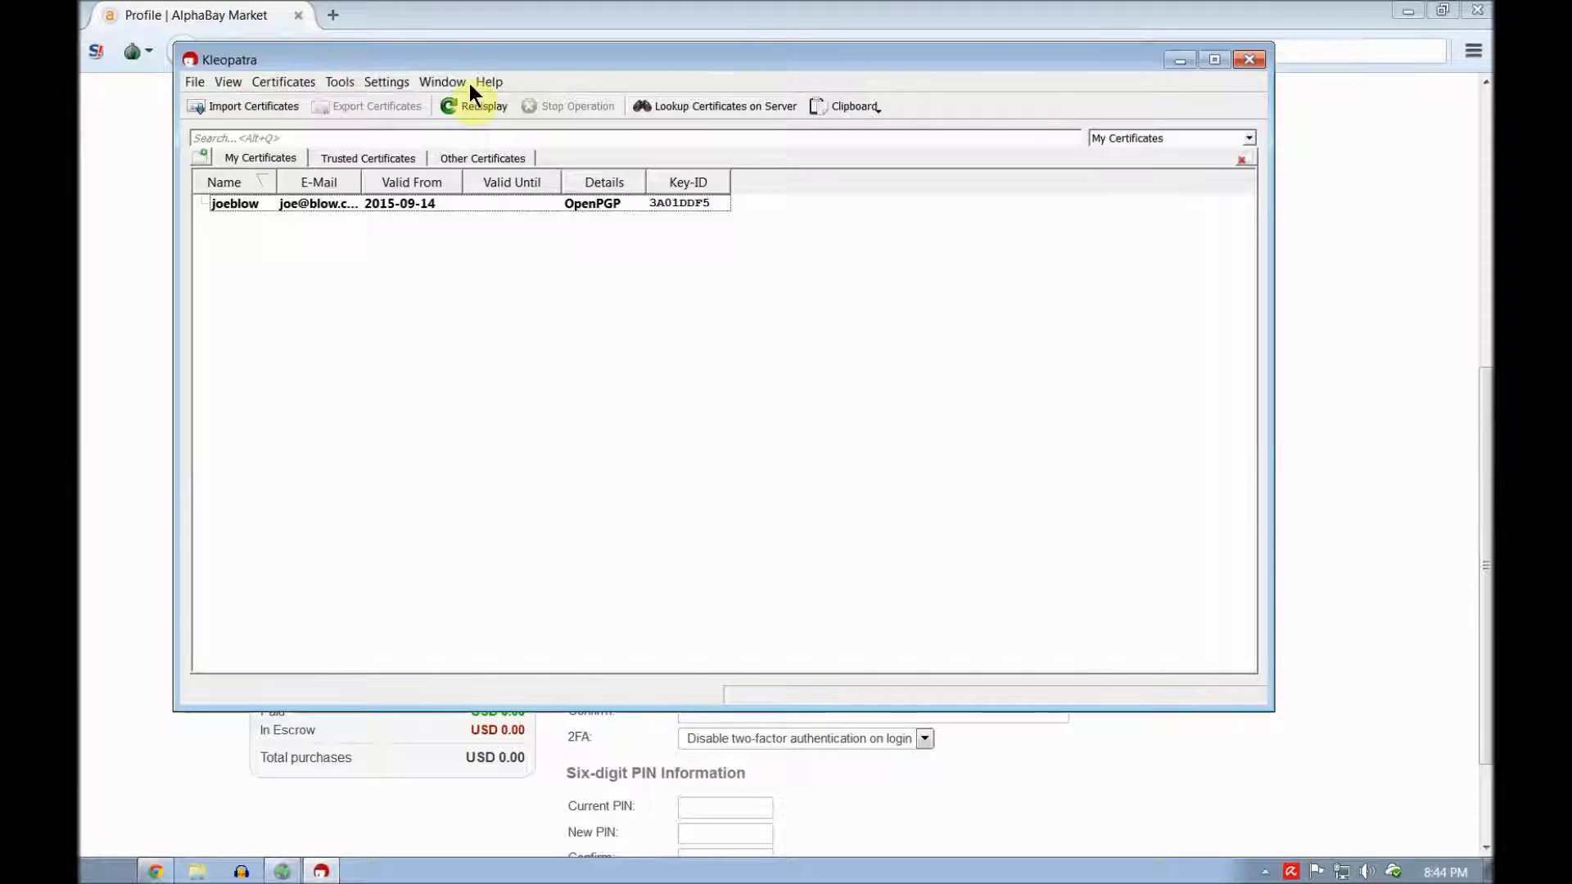
{"action": "left_click_drag", "start_coordinate": [469, 60], "coordinate": [608, 83]}
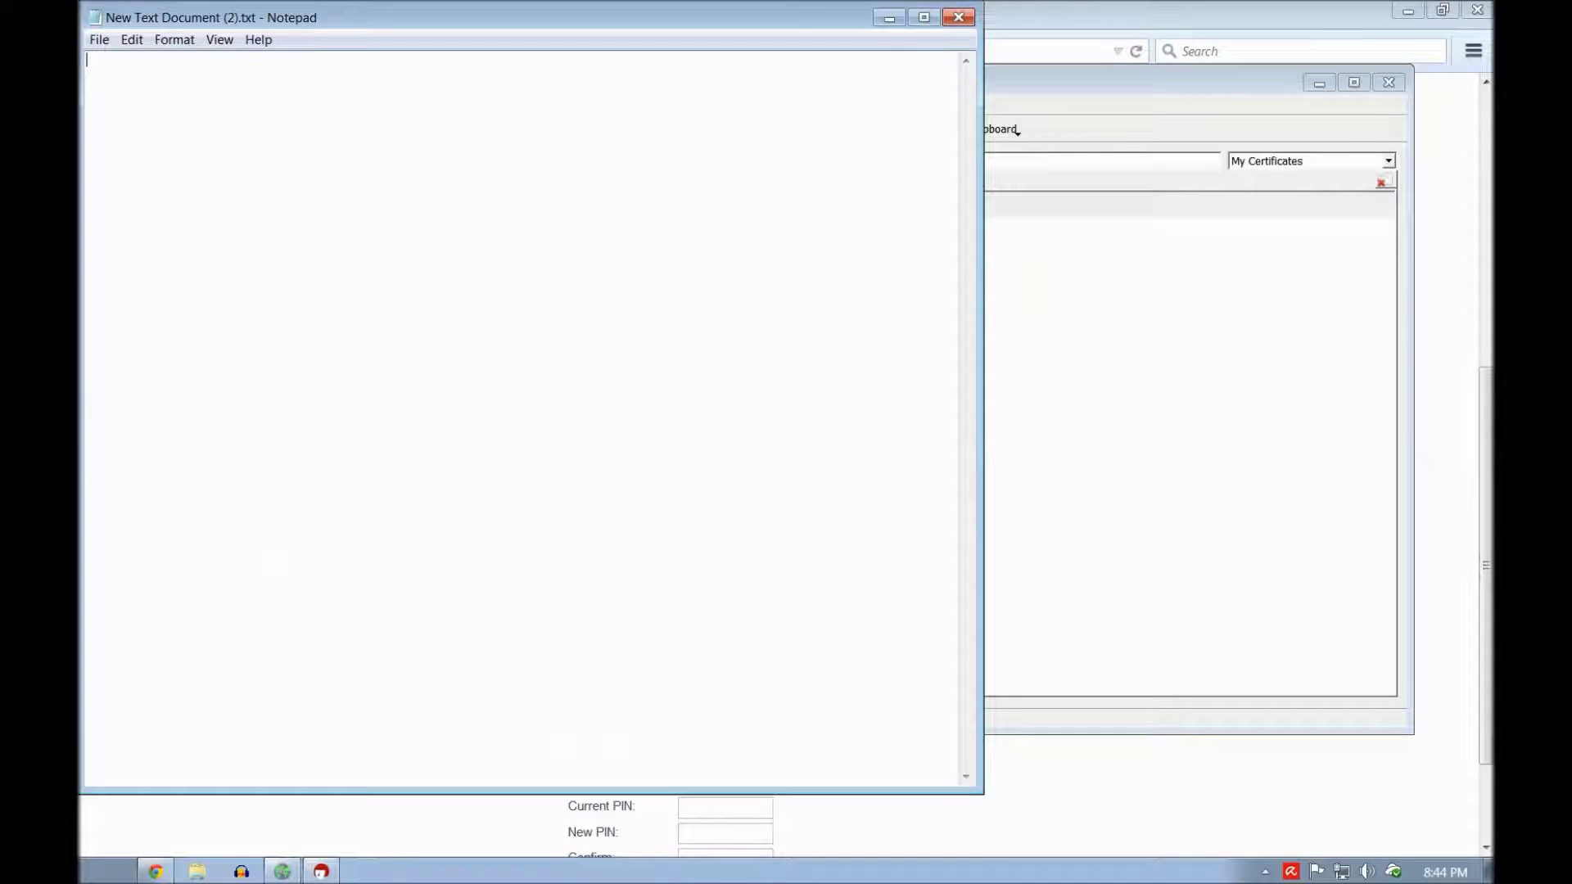
{"action": "left_click", "coordinate": [1033, 78]}
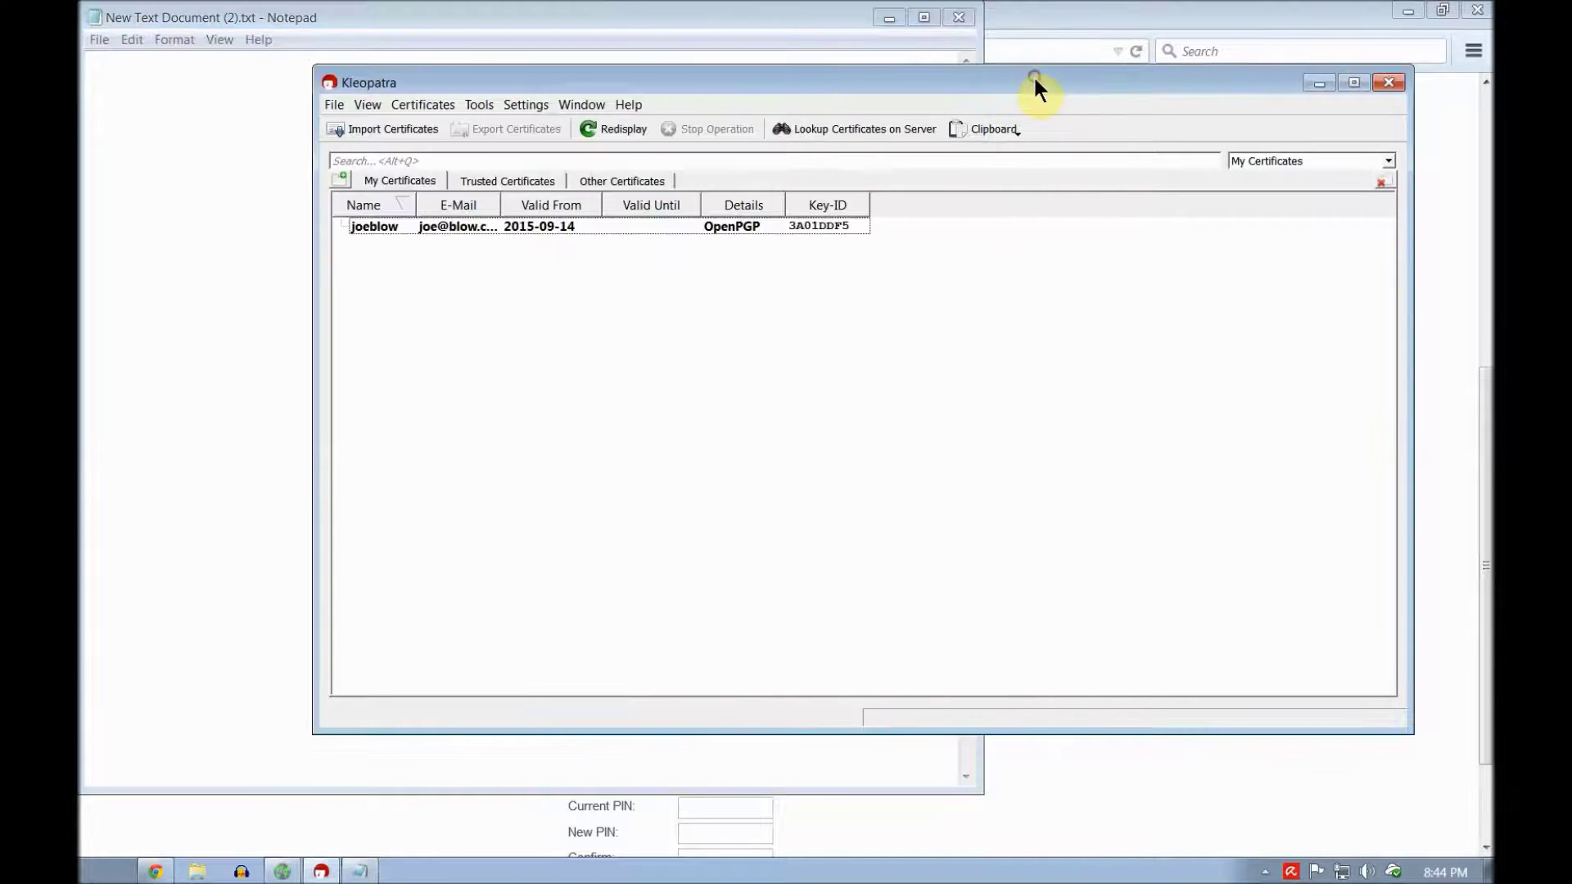
Step: Import the certificate from the clipboard and view it under Other Certificates
{"action": "left_click", "coordinate": [1015, 135]}
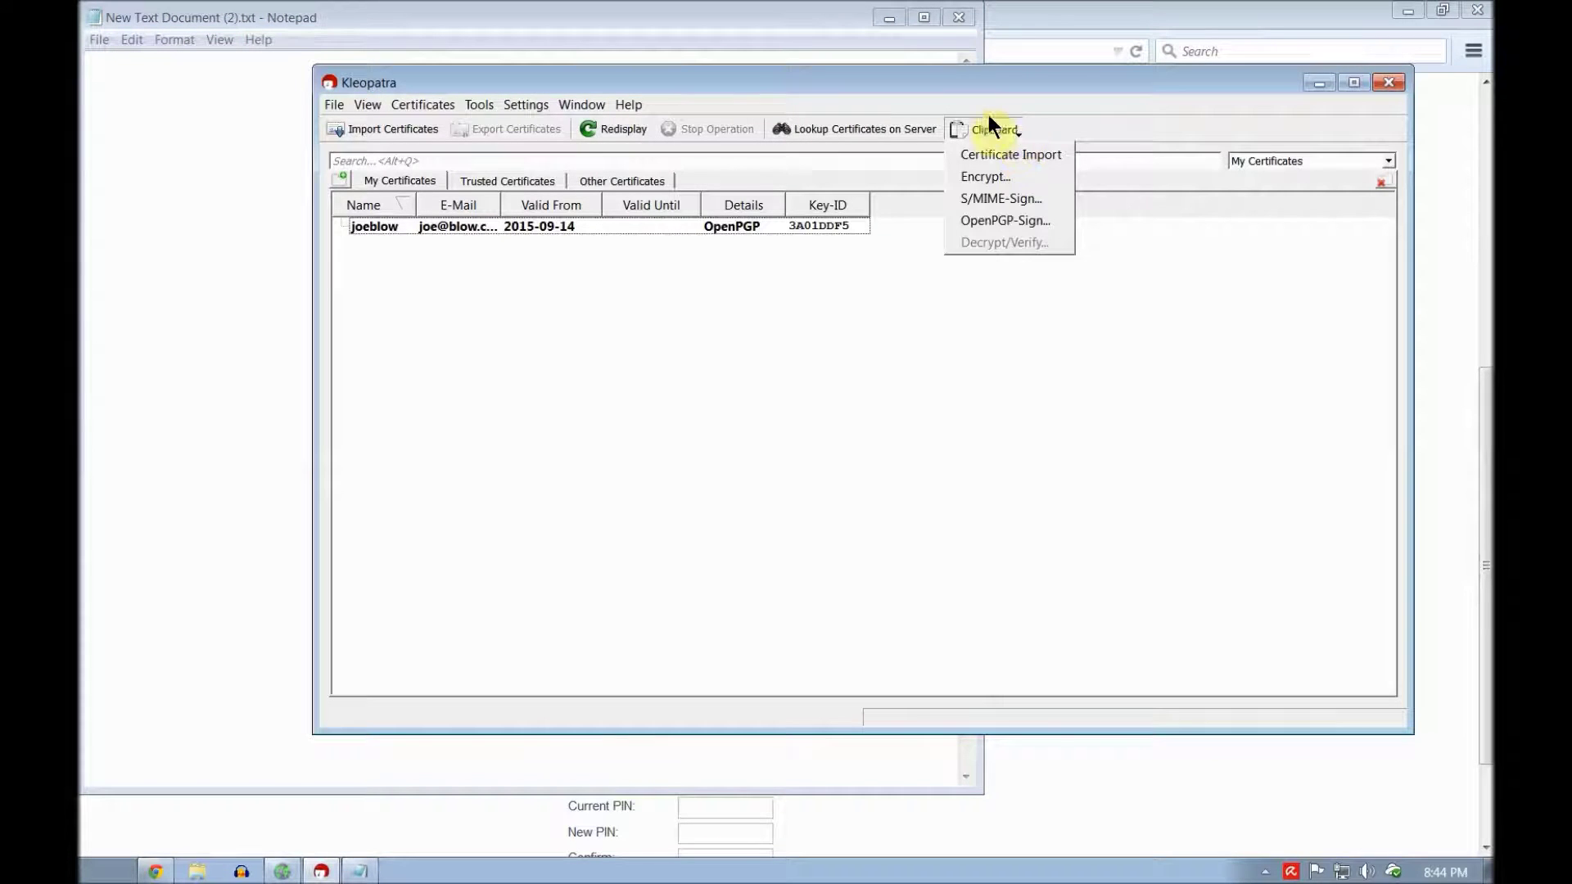
{"action": "left_click", "coordinate": [1109, 91]}
{"action": "left_click", "coordinate": [1019, 133]}
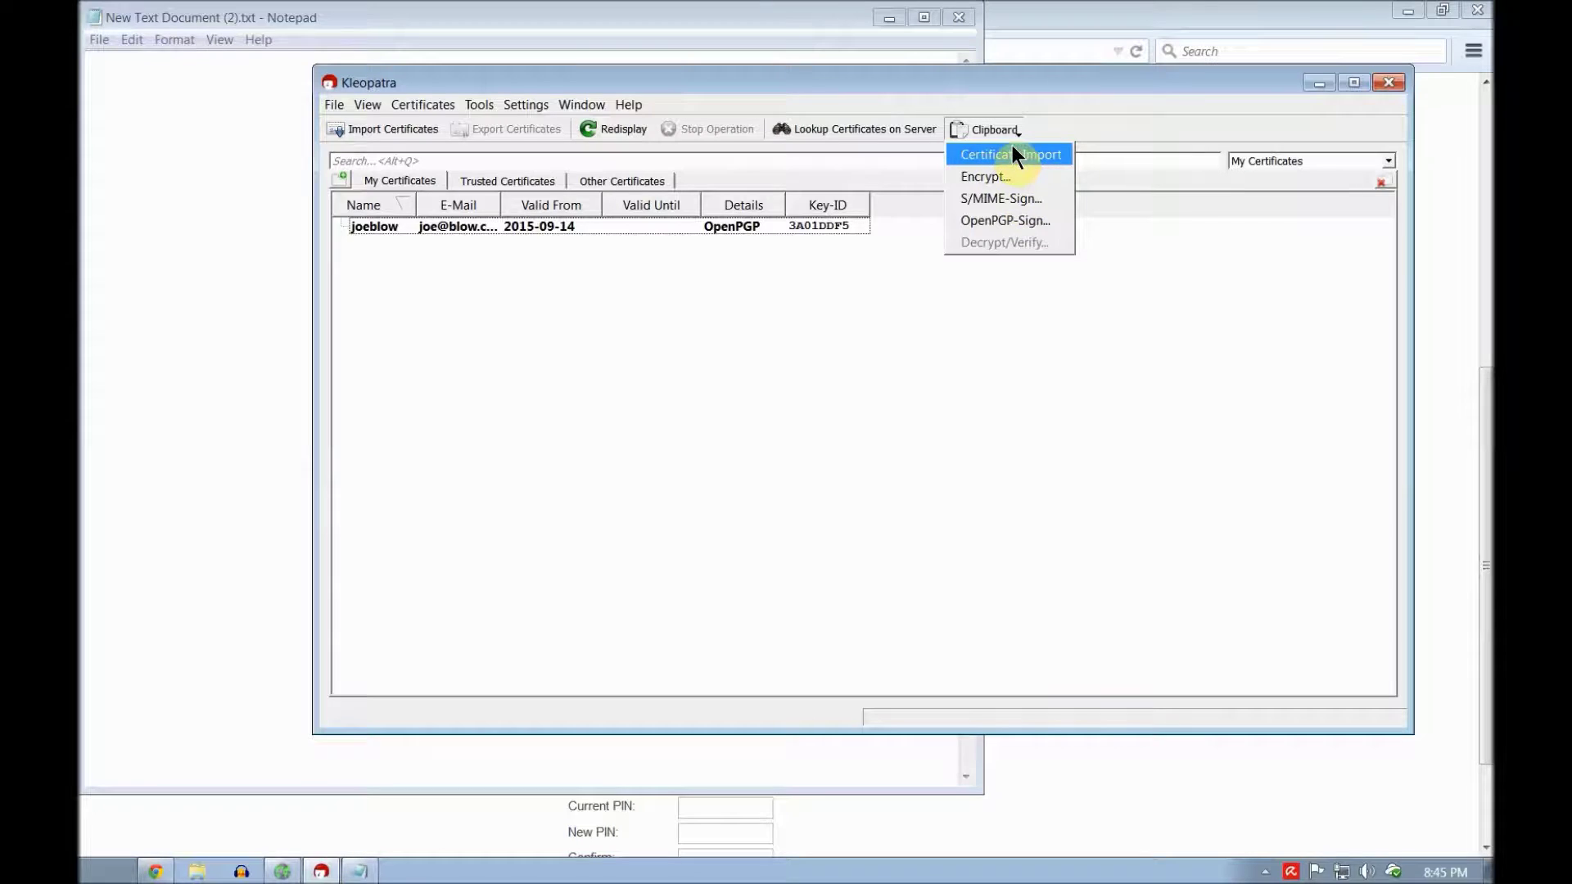
{"action": "left_click", "coordinate": [1014, 154]}
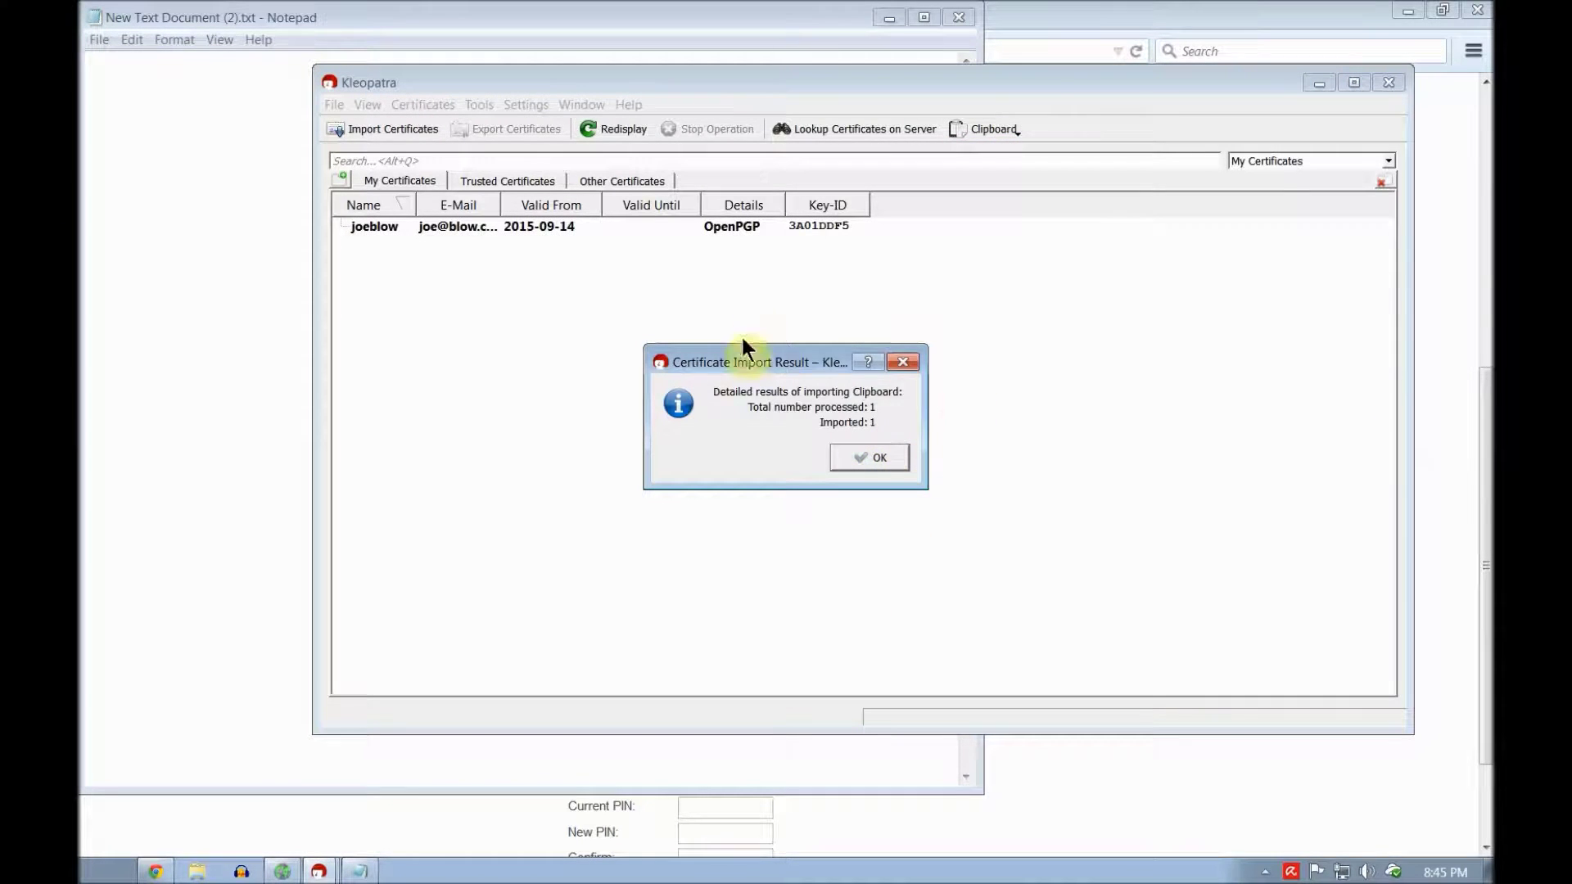
{"action": "left_click", "coordinate": [869, 460]}
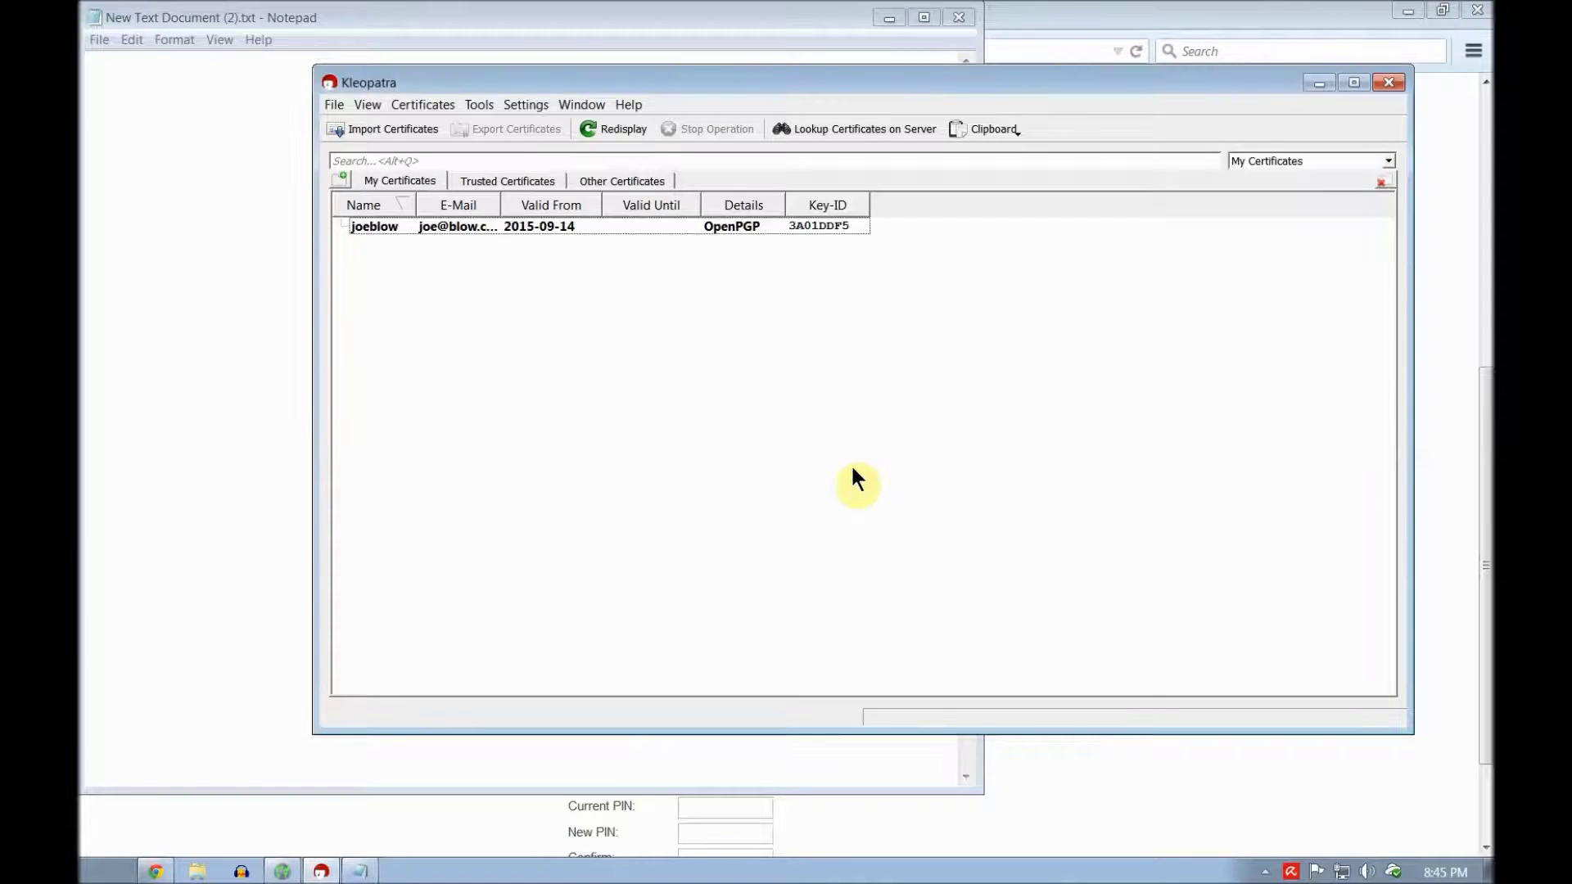
{"action": "left_click", "coordinate": [616, 178]}
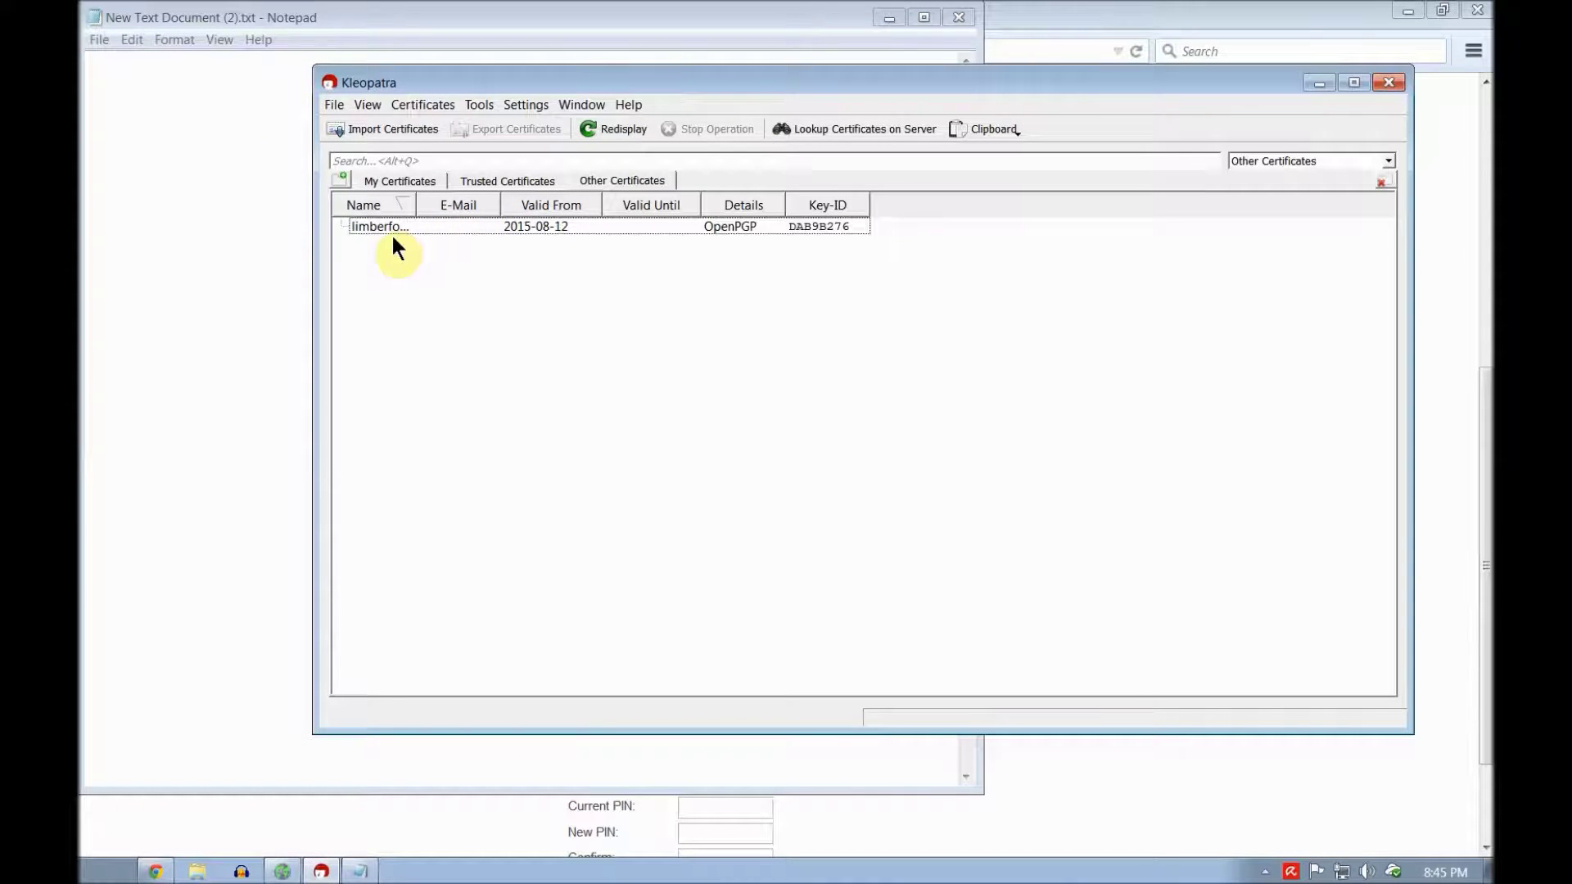
Step: Enter the line 'this is my 1st encrypted message' in the Notepad document, with blank lines below it
{"action": "left_click", "coordinate": [238, 122]}
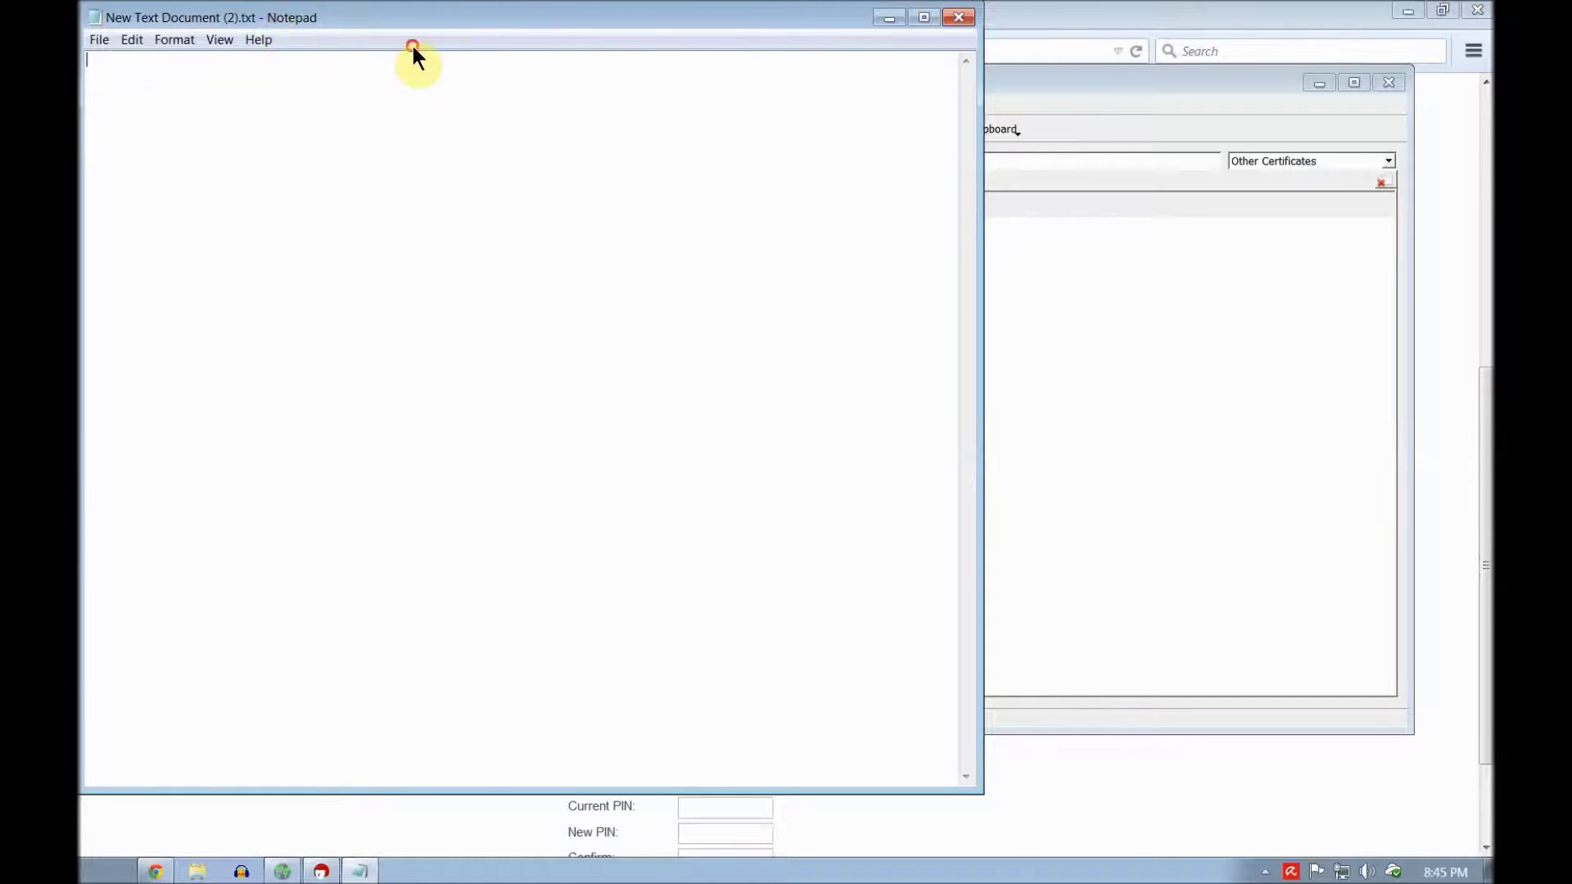
{"action": "left_click_drag", "start_coordinate": [413, 47], "coordinate": [551, 76]}
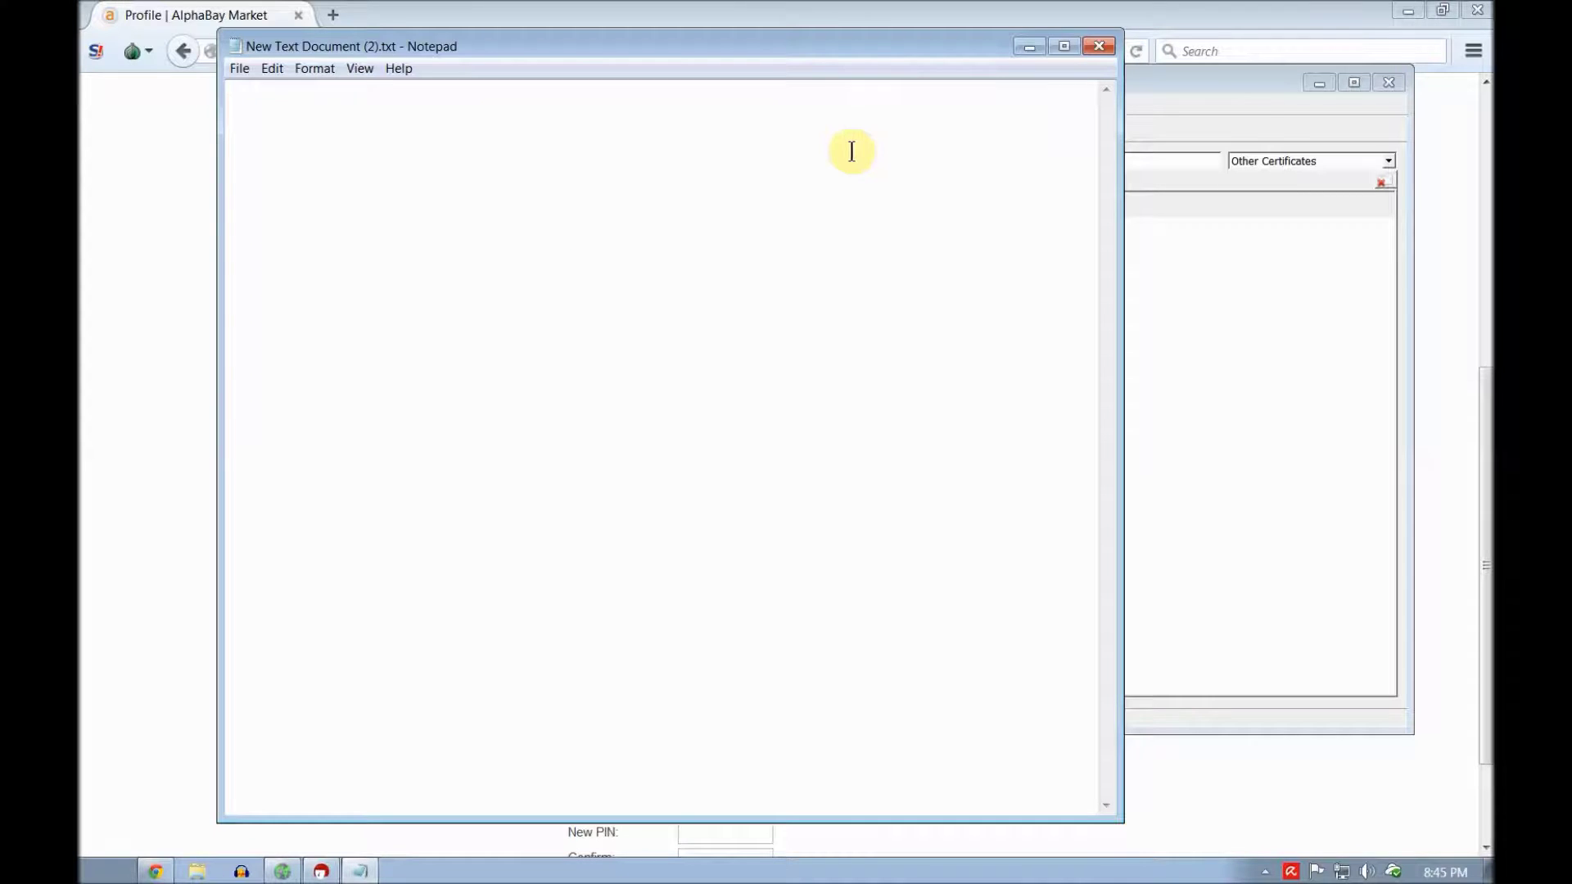
{"action": "type", "text": "this is my 1st encrypted message"}
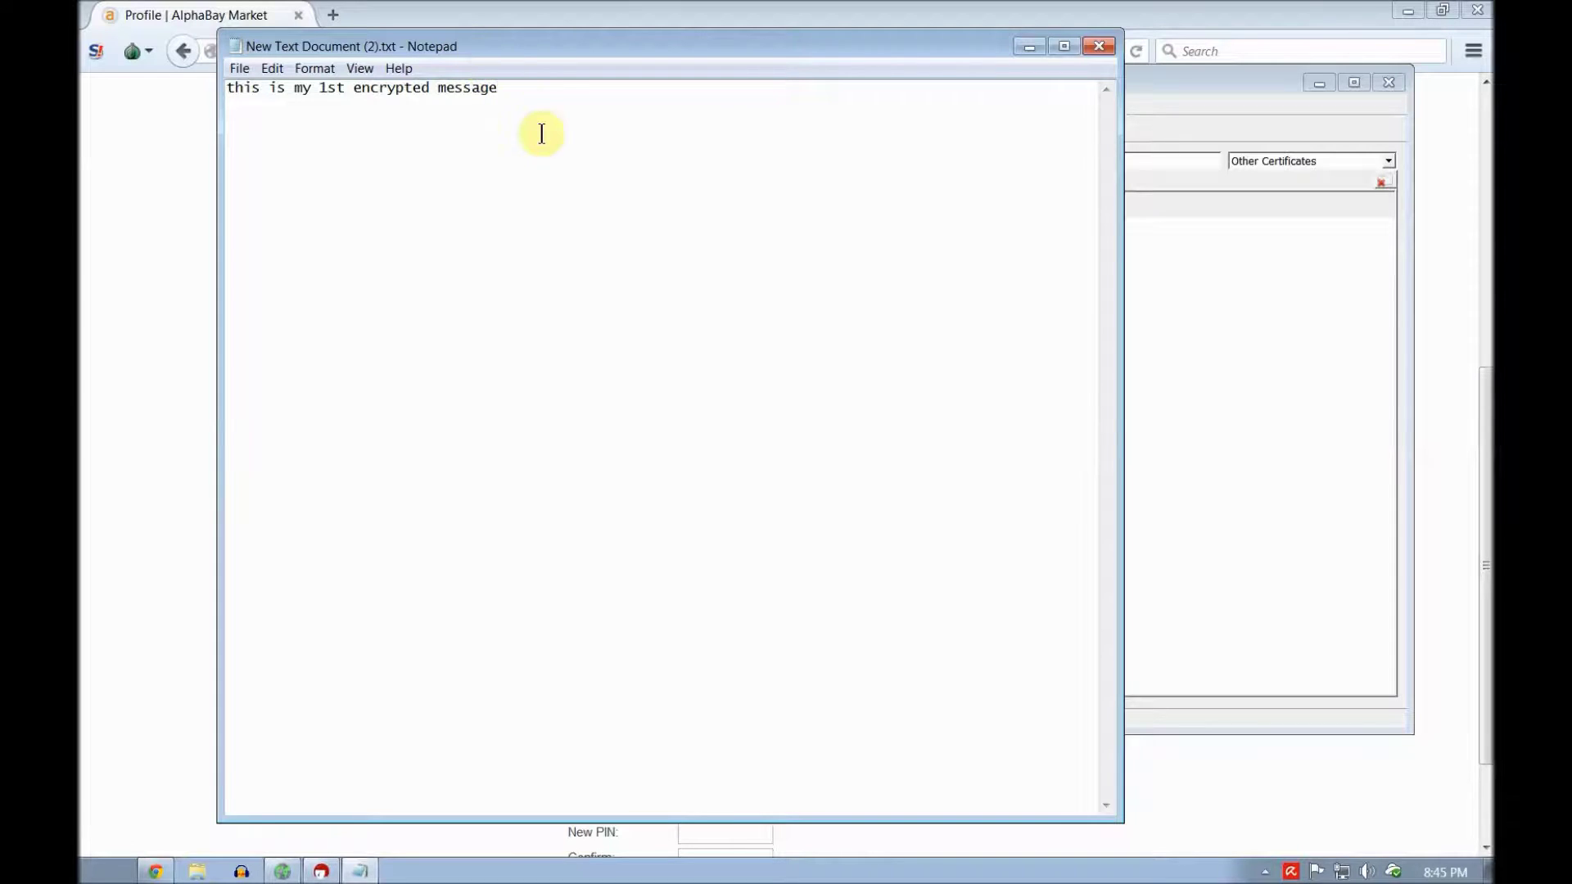
{"action": "key", "text": "Return"}
{"action": "key", "text": "Return"}
Step: Export your own public certificate to the Desktop .asc file, overwriting the existing copy
{"action": "left_click", "coordinate": [1220, 296]}
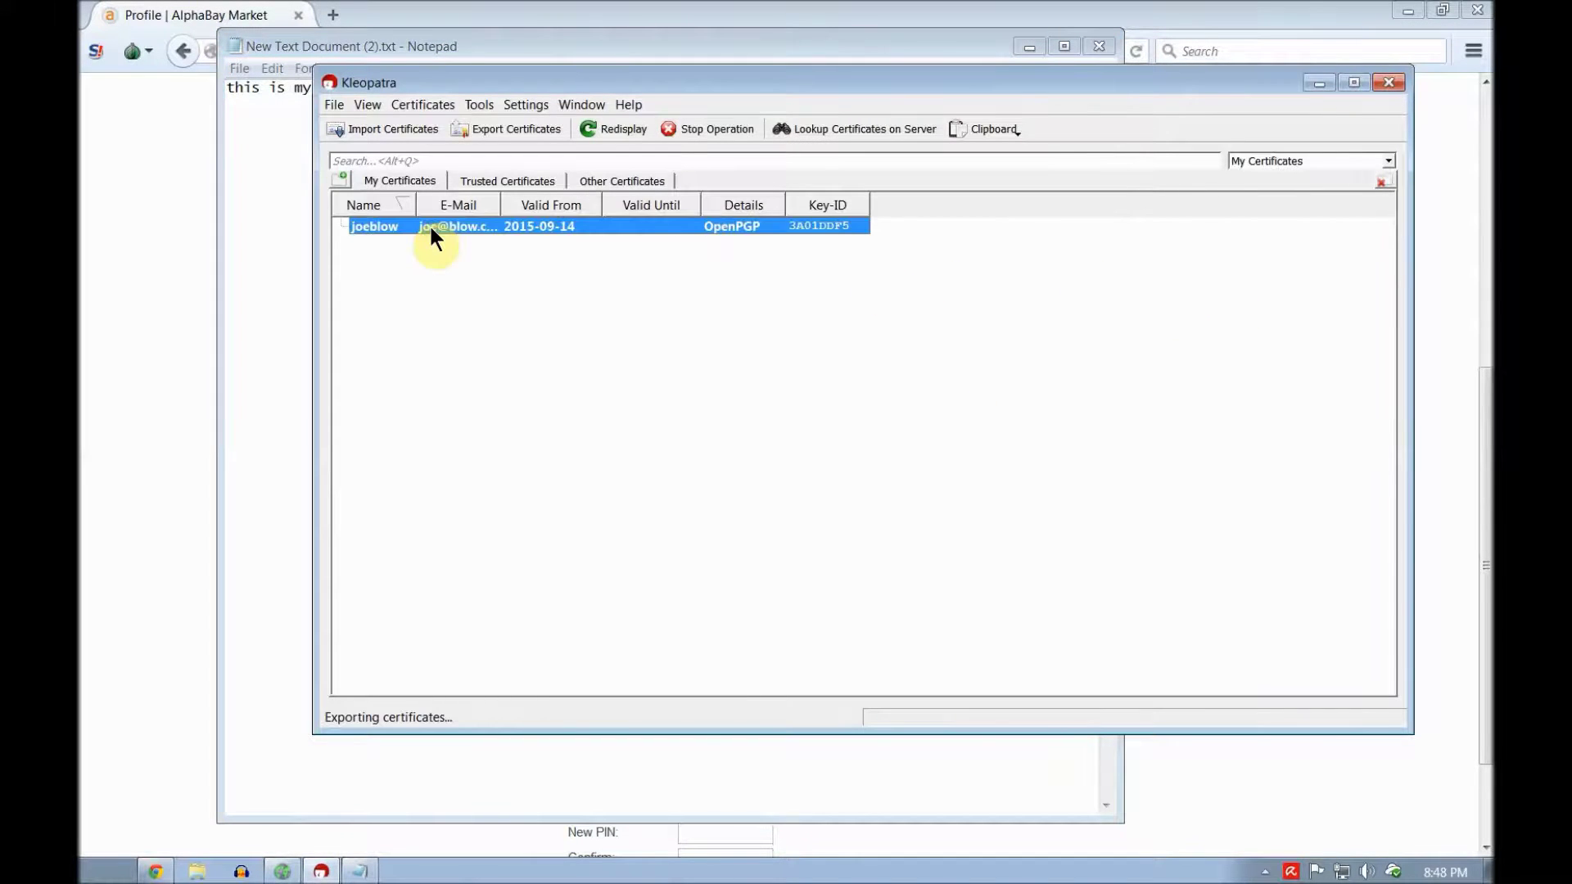
{"action": "right_click", "coordinate": [429, 230]}
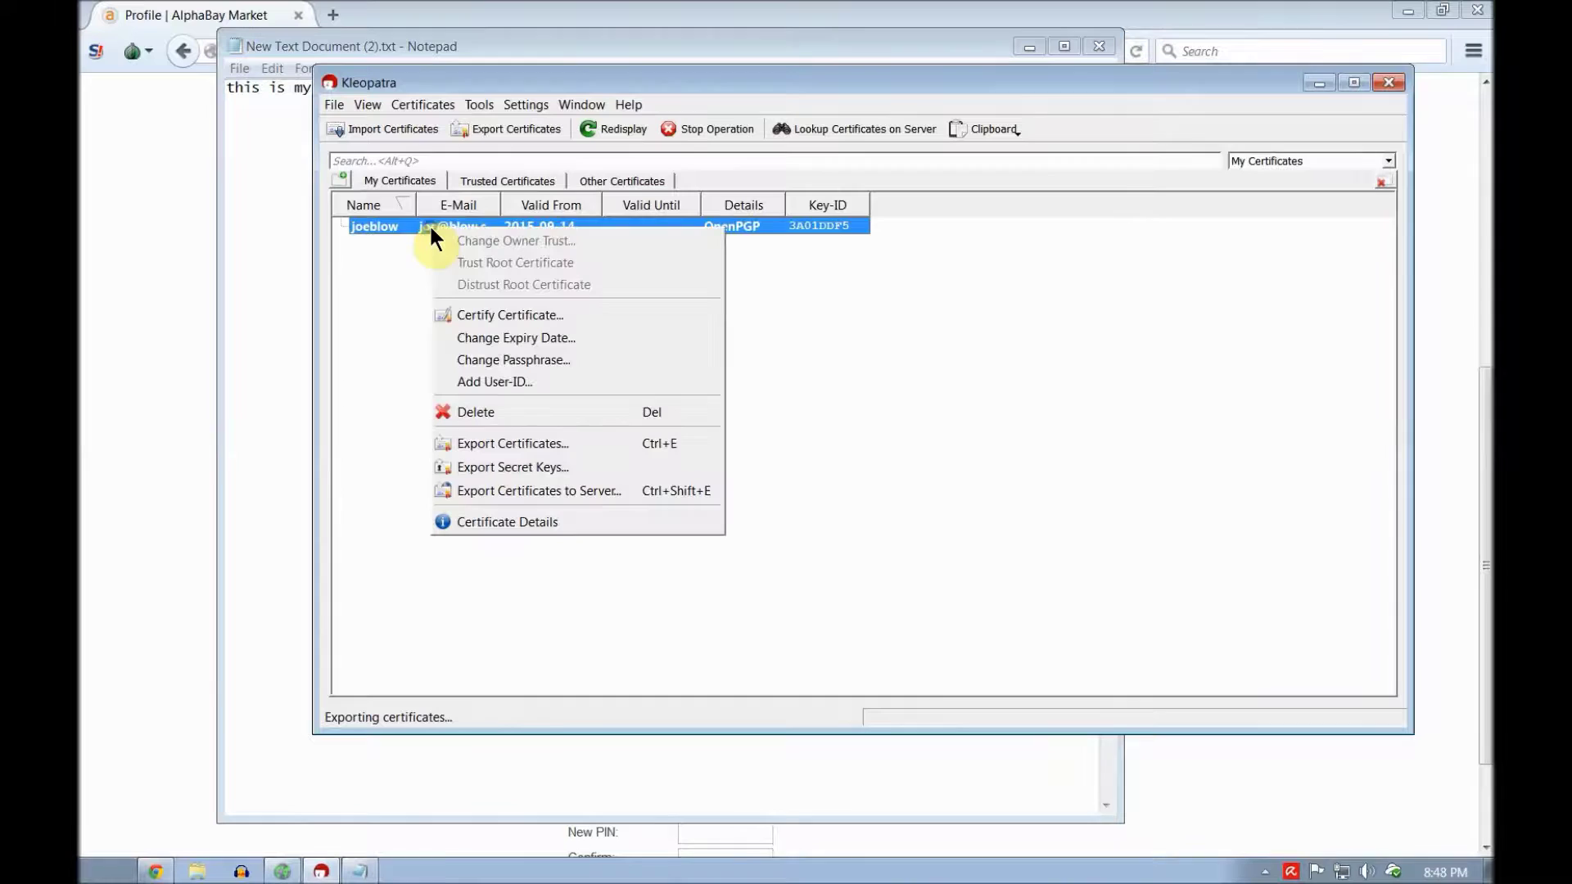
{"action": "left_click", "coordinate": [519, 445]}
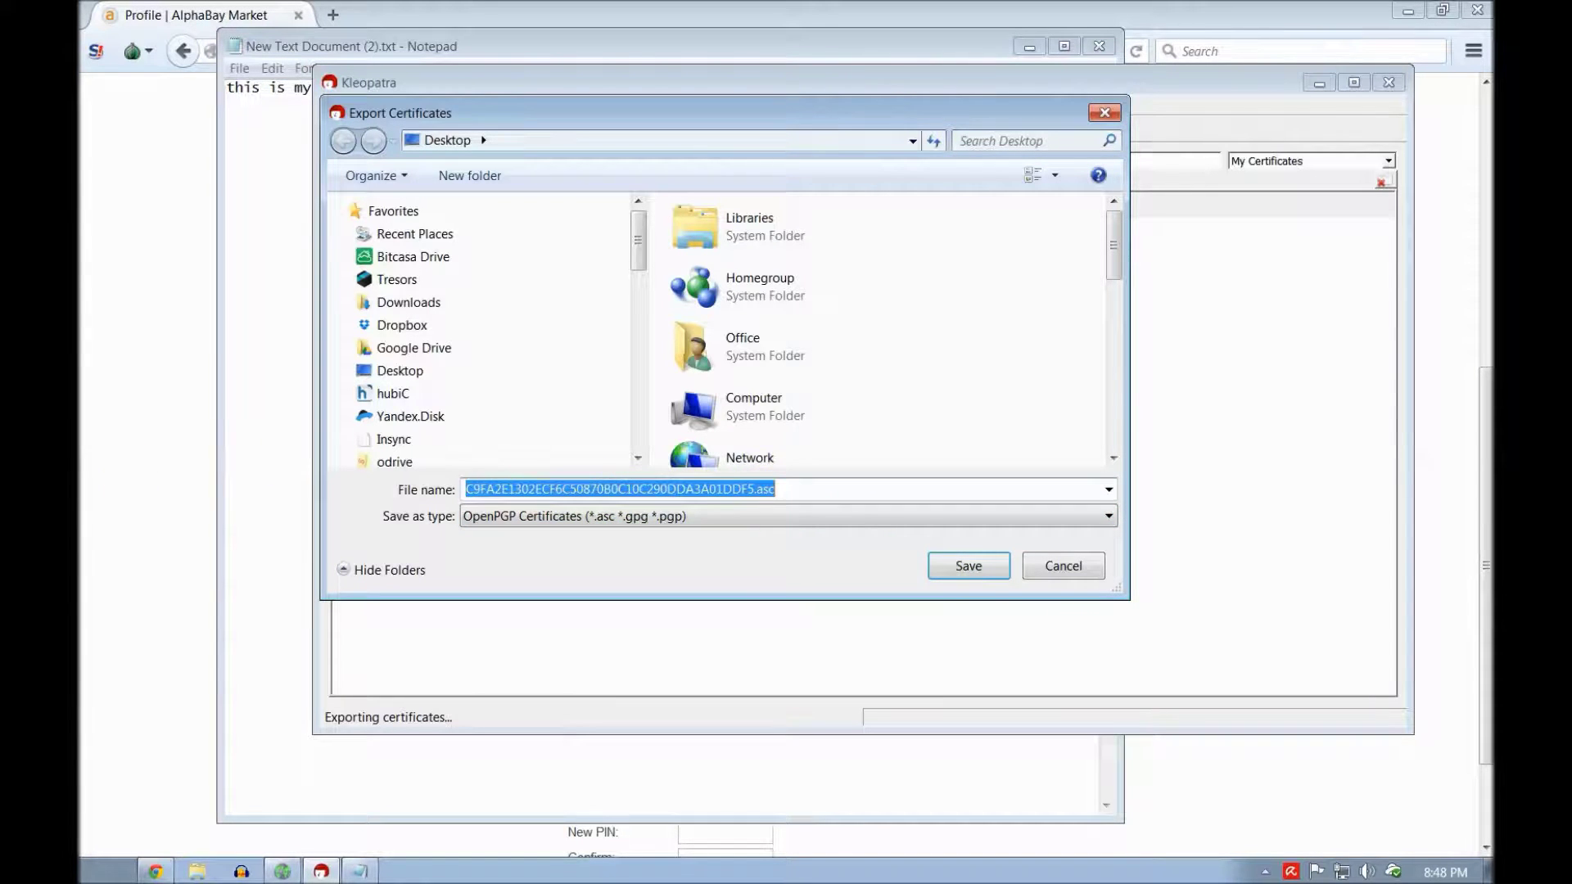
{"action": "left_click", "coordinate": [954, 560]}
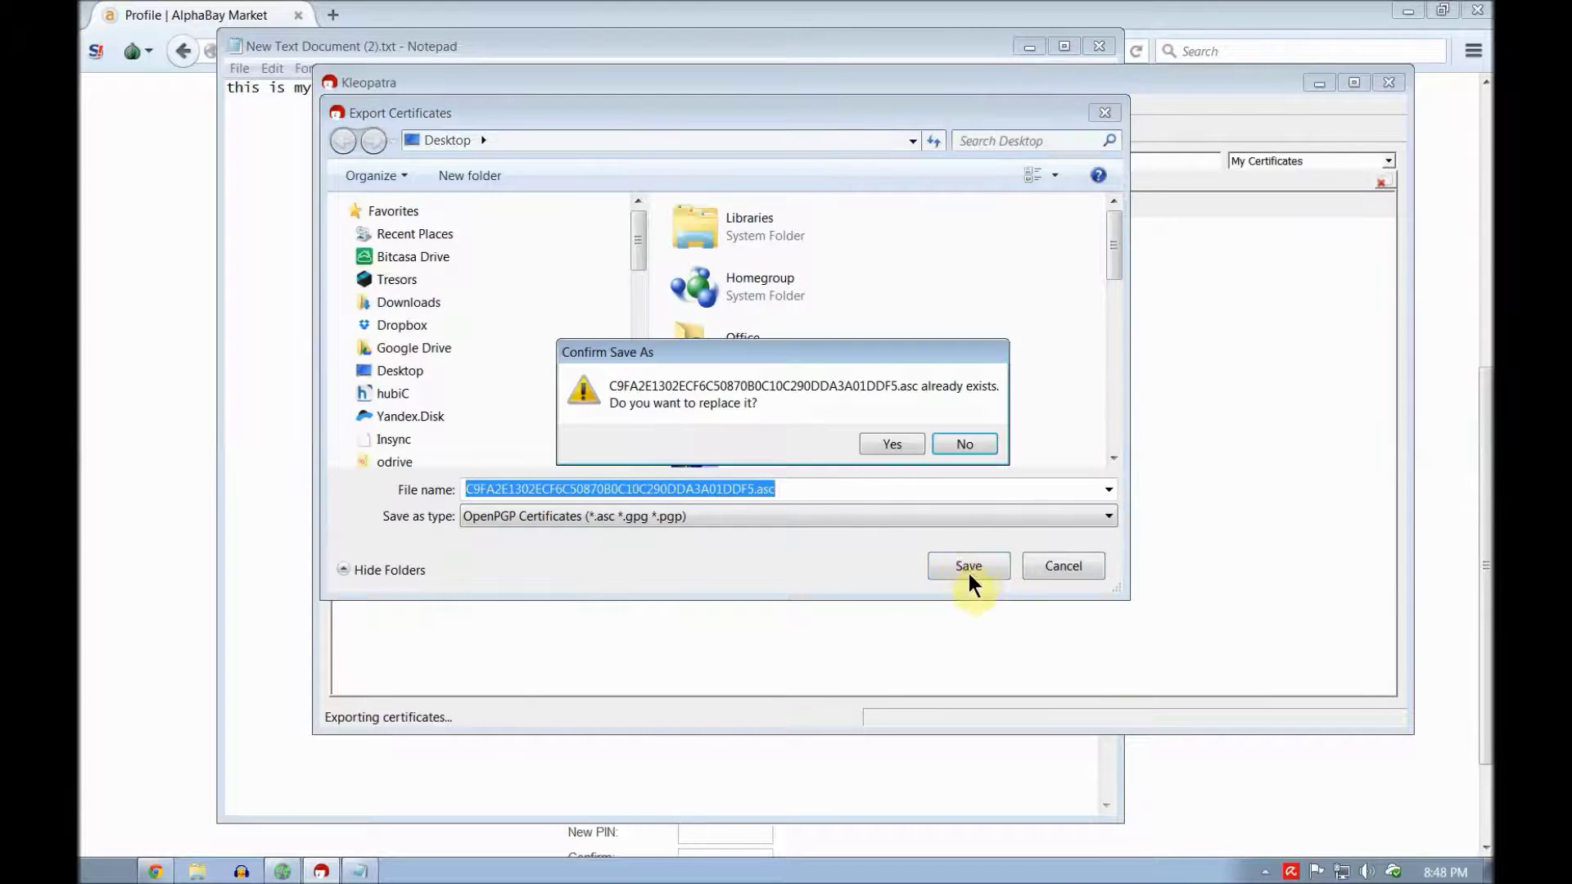
{"action": "left_click", "coordinate": [889, 444]}
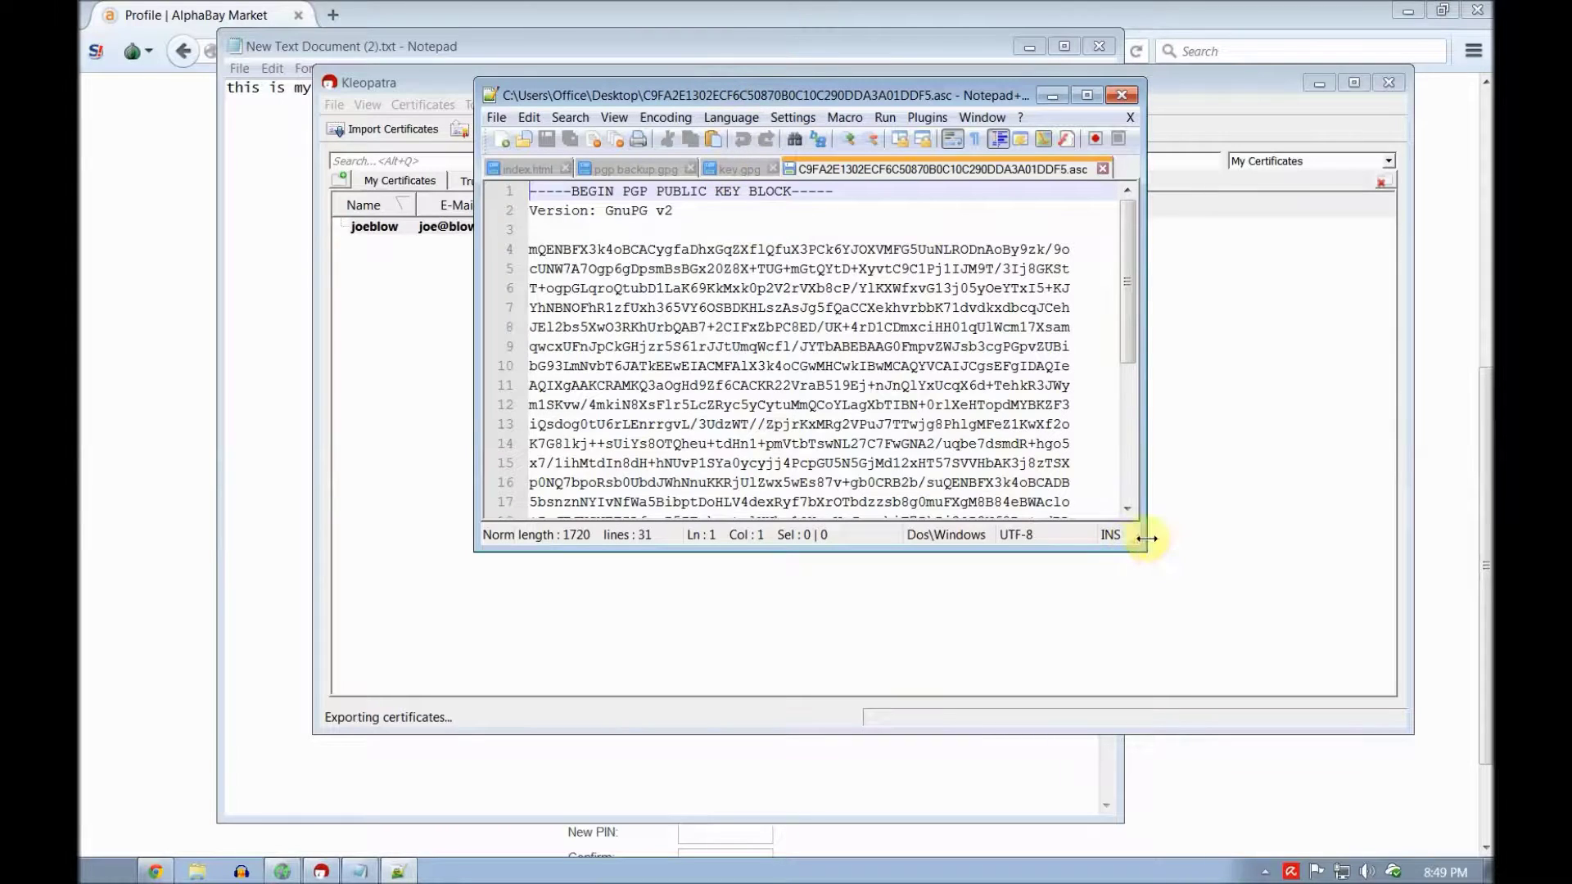
Step: Copy the entire PGP PUBLIC KEY BLOCK text from the .asc file in Notepad++
{"action": "left_click_drag", "start_coordinate": [1146, 539], "coordinate": [1226, 767]}
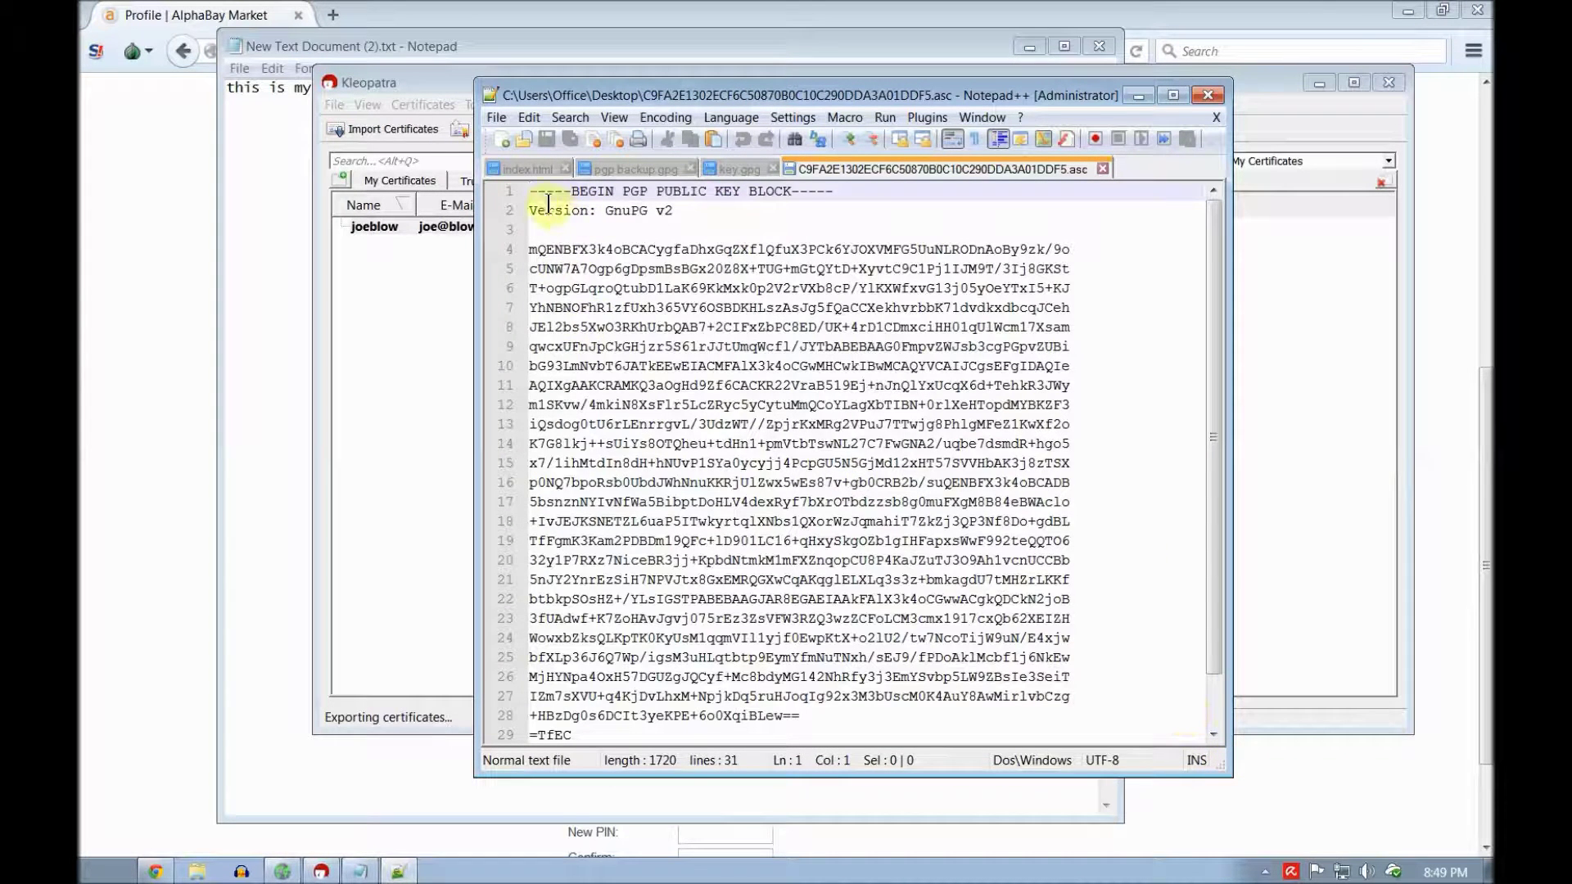
{"action": "left_click_drag", "start_coordinate": [530, 192], "coordinate": [1115, 698]}
{"action": "right_click", "coordinate": [873, 504]}
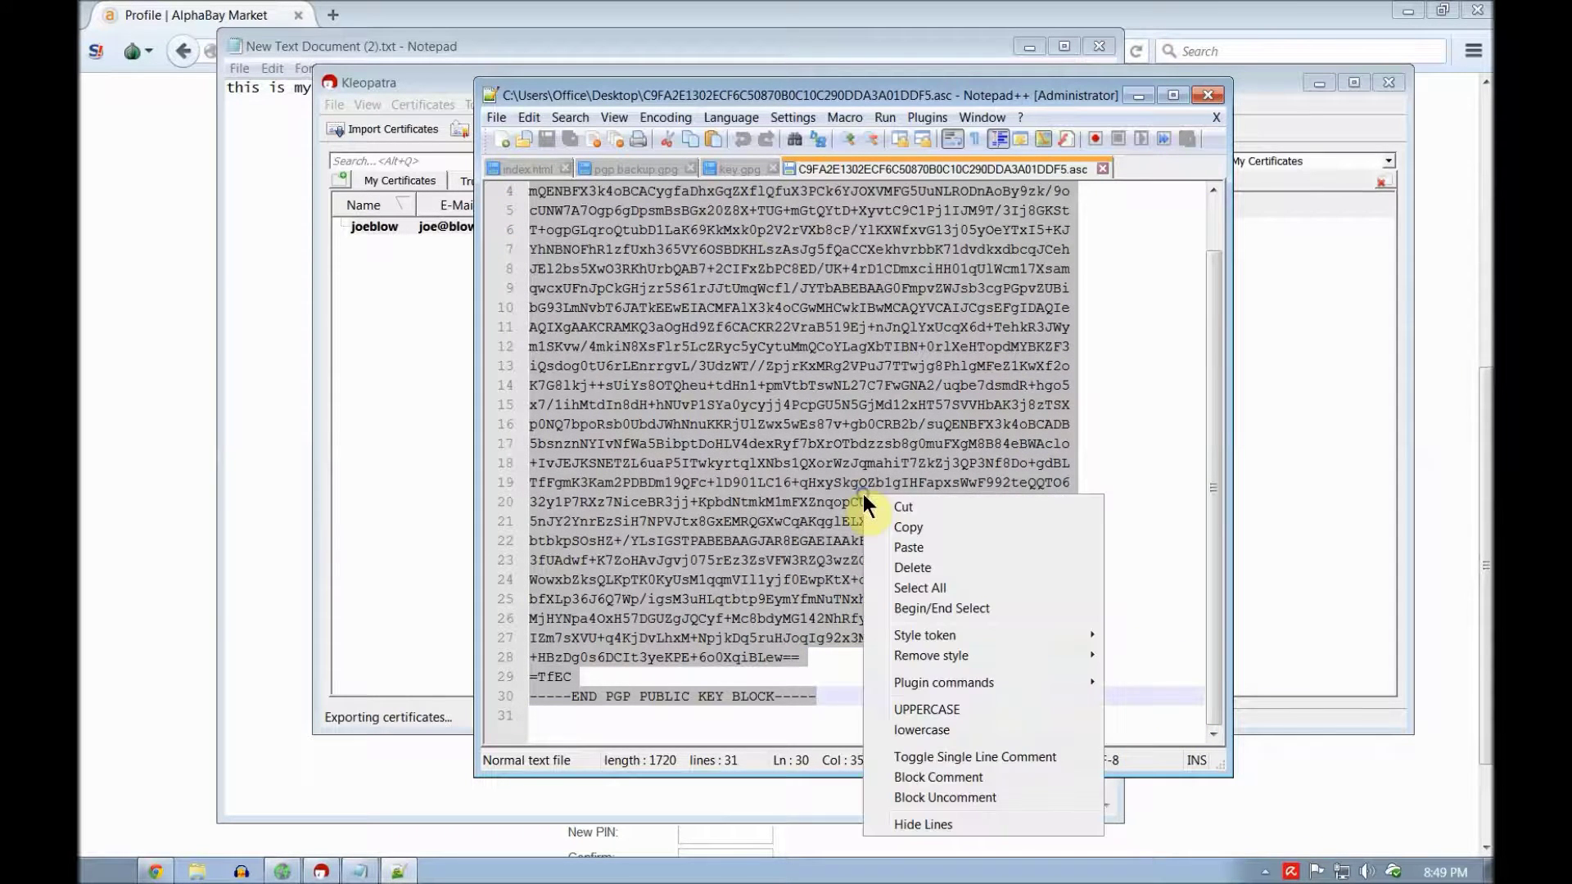
{"action": "left_click", "coordinate": [935, 520]}
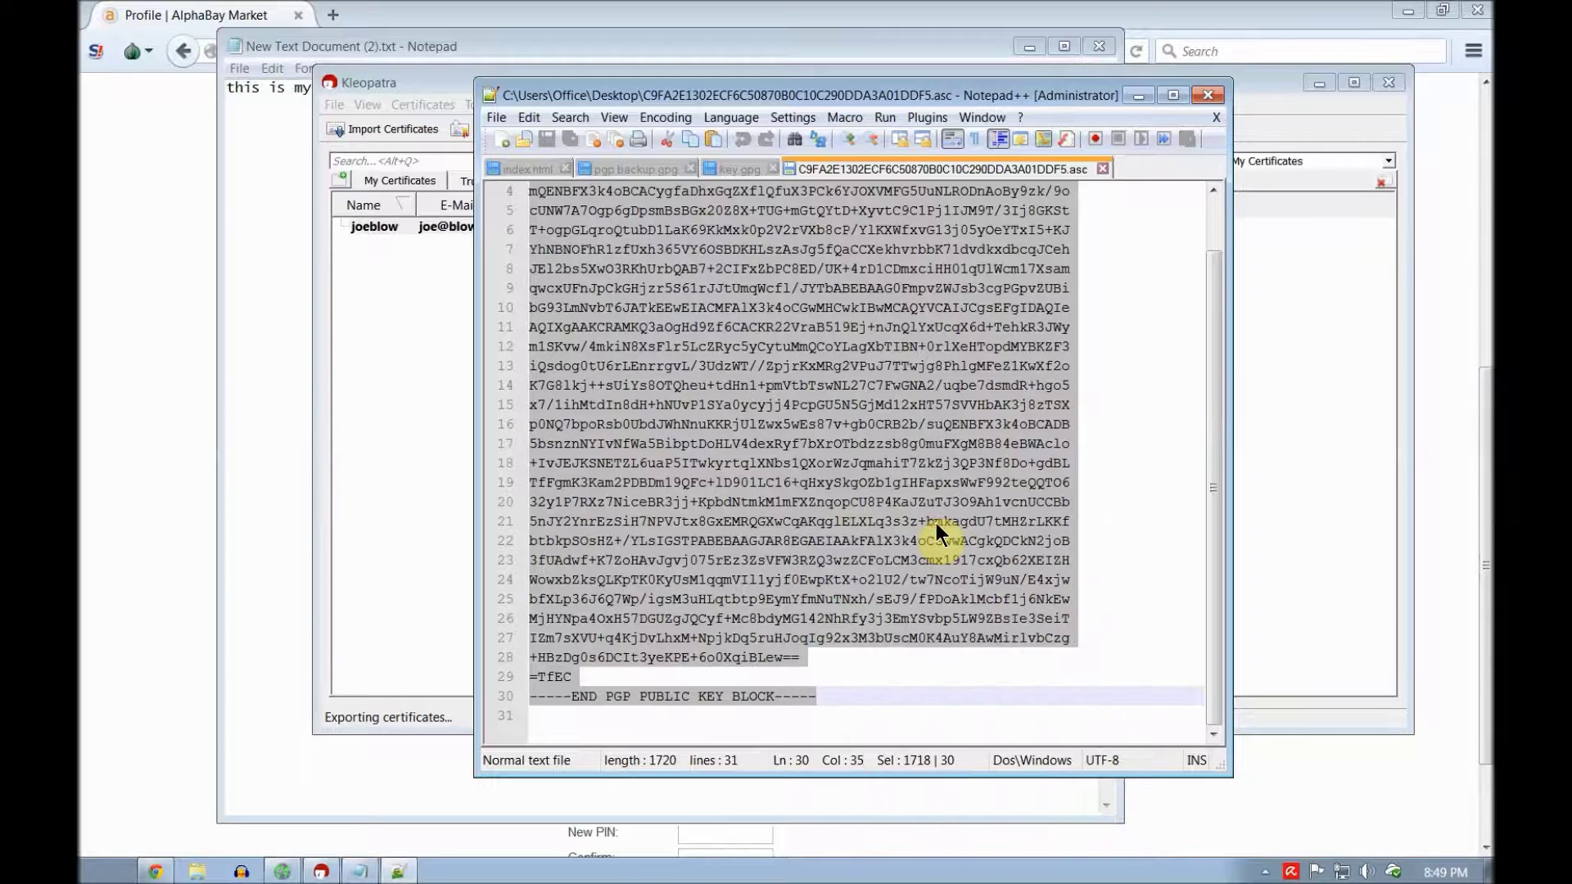
{"action": "left_click", "coordinate": [605, 48]}
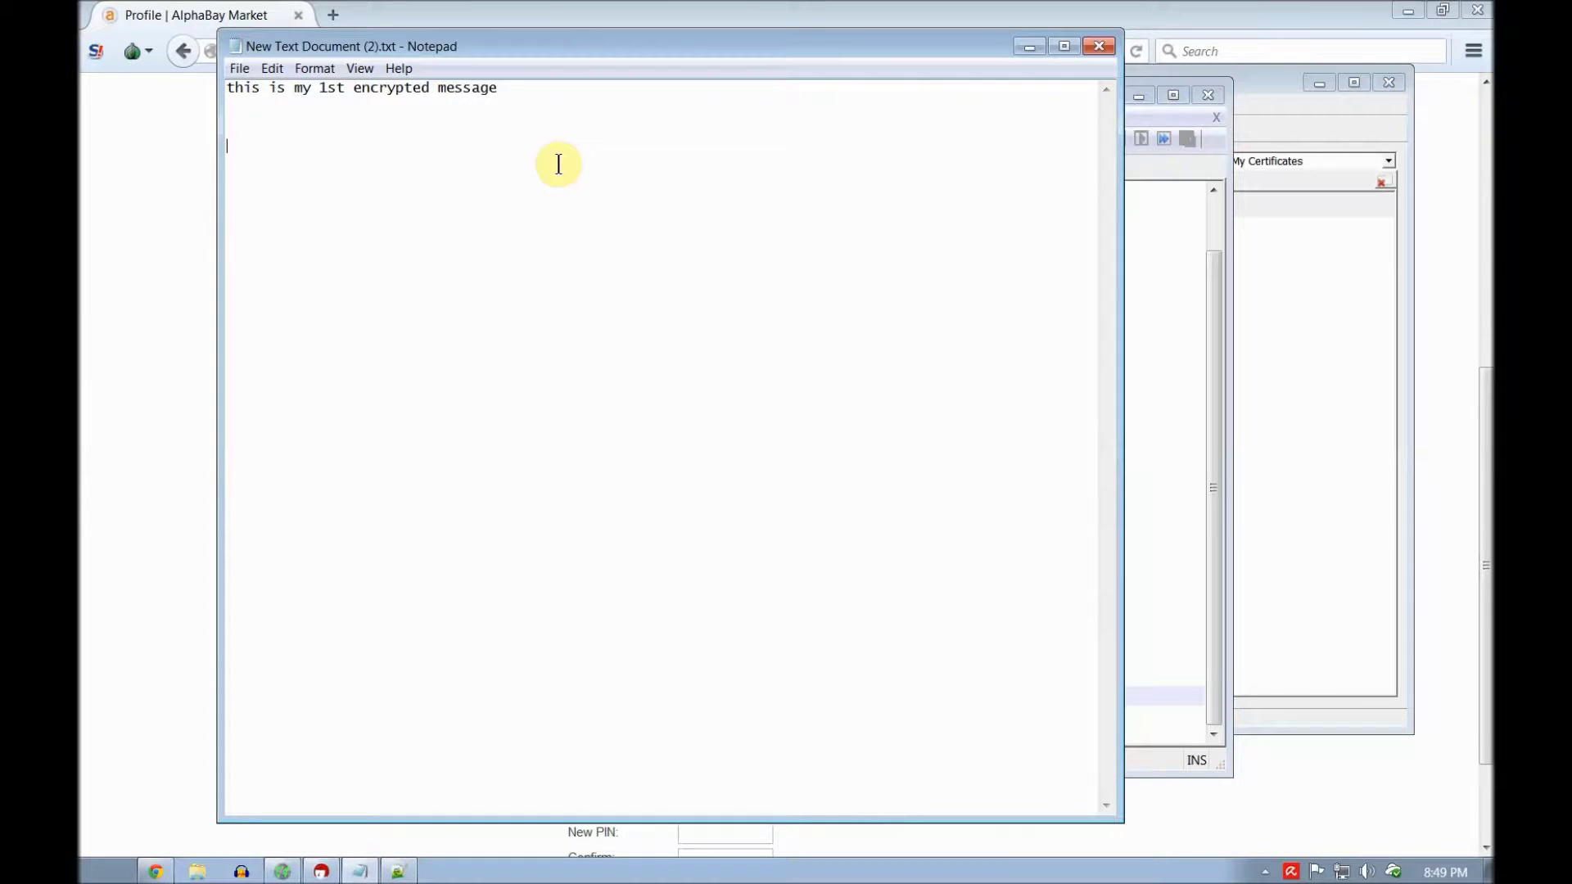
Step: Paste the public key block beneath the message line in Notepad
{"action": "key", "text": "ctrl+v"}
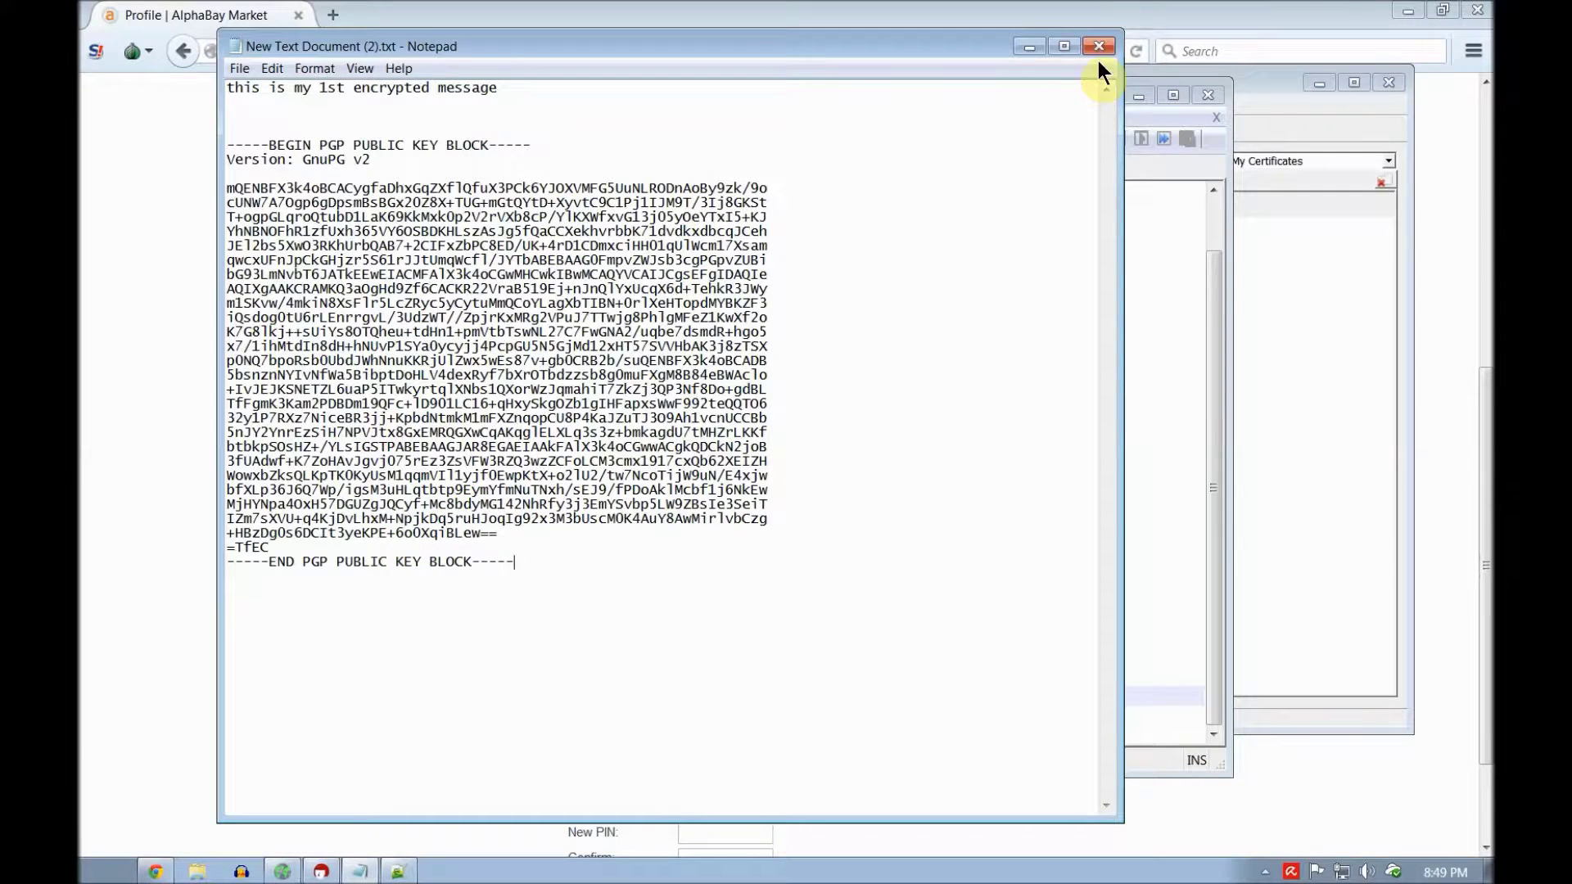
{"action": "left_click", "coordinate": [1022, 47]}
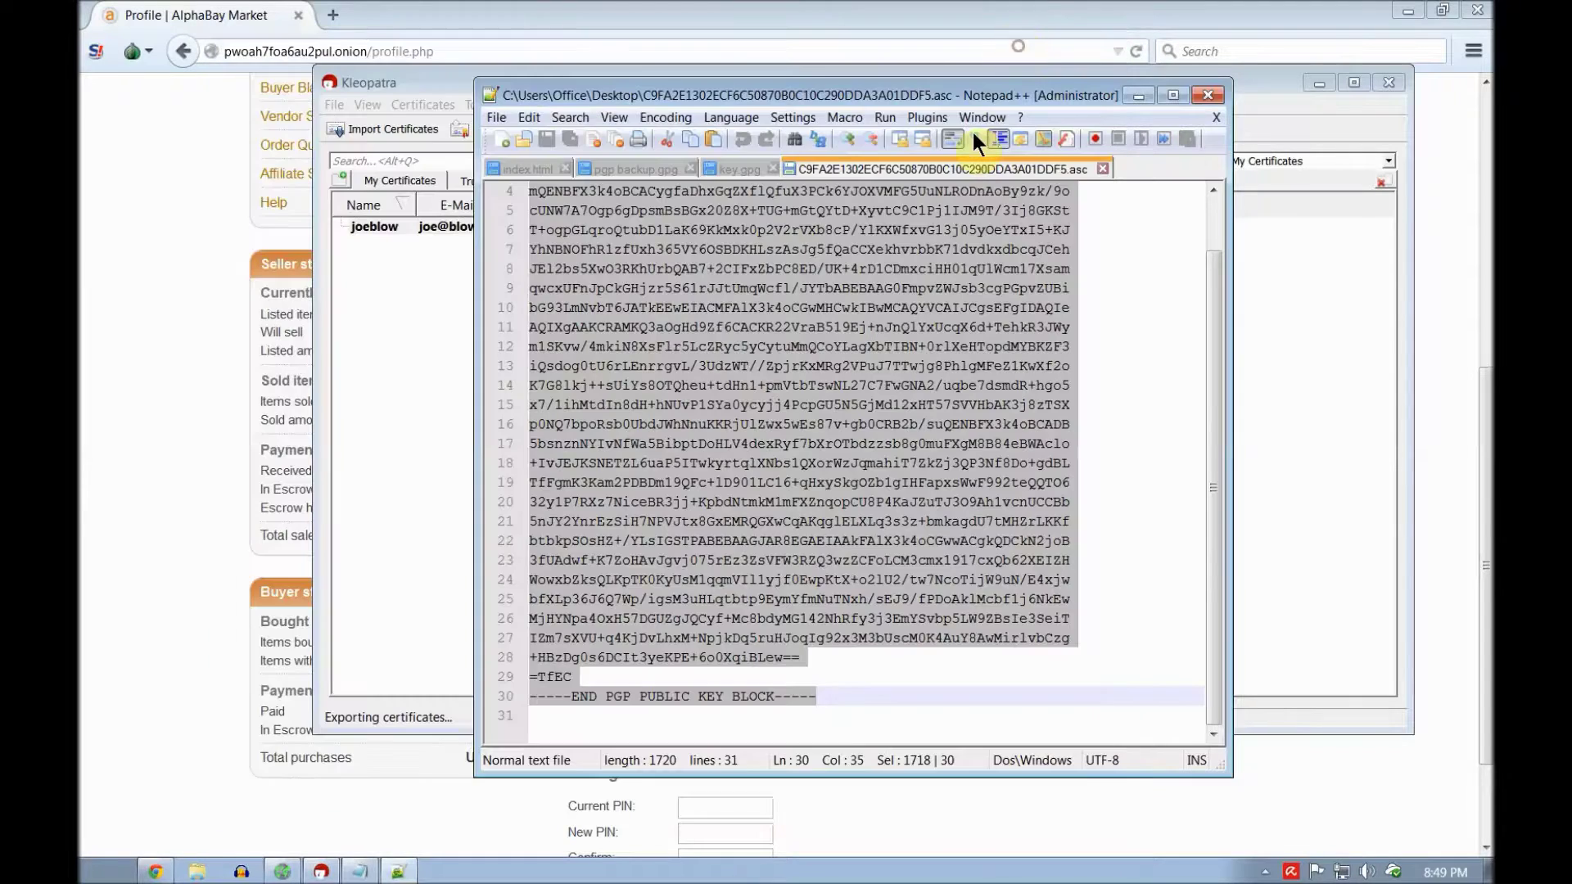
{"action": "left_click", "coordinate": [352, 873]}
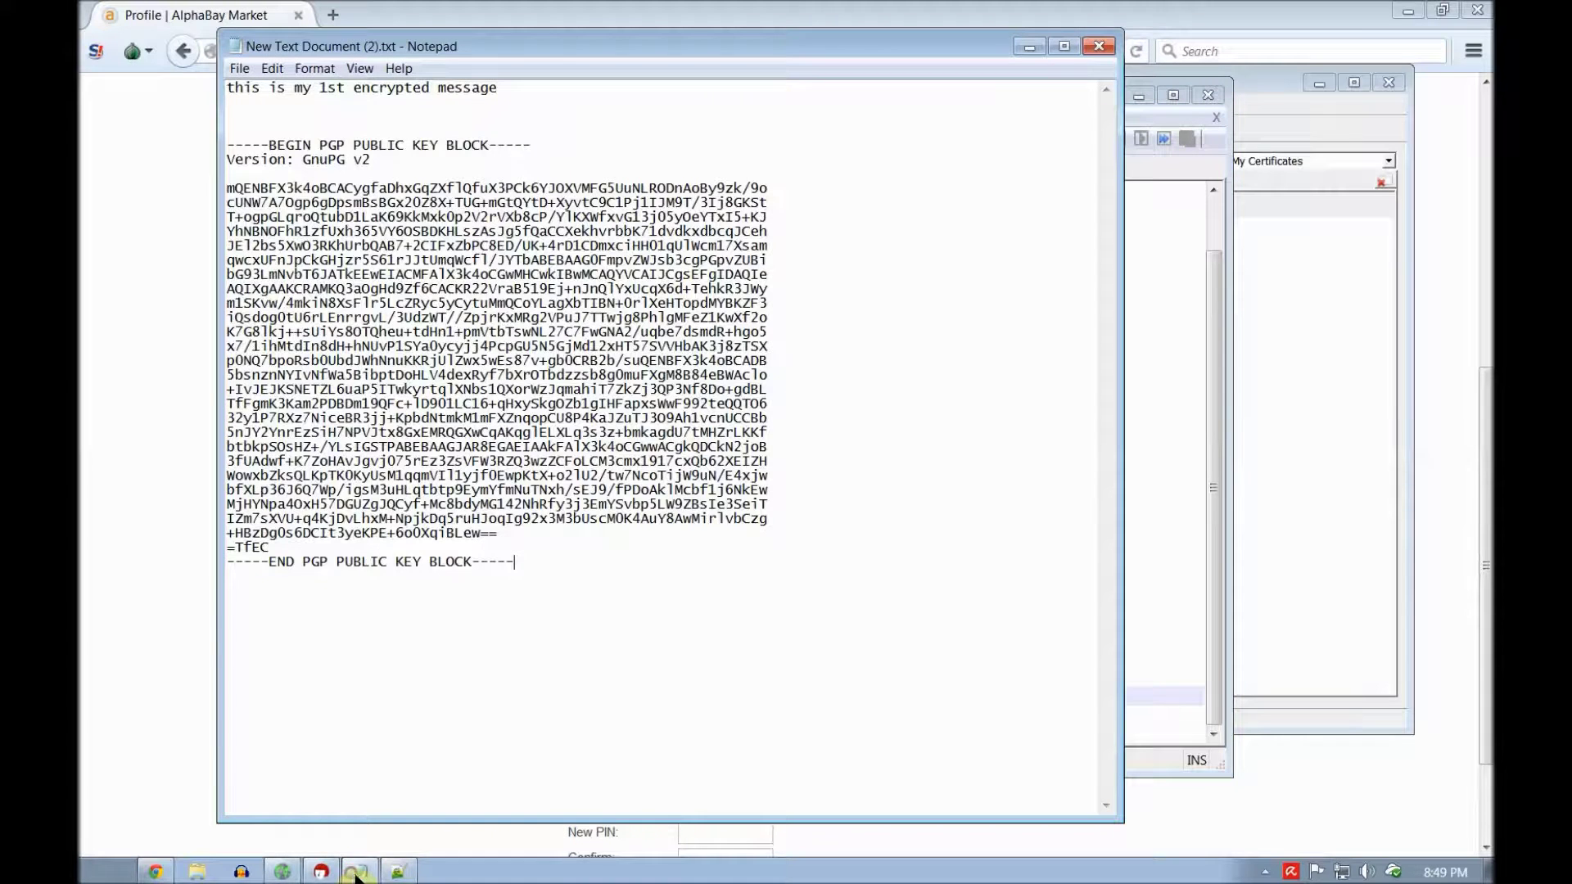
Step: Copy the combined message and public key text to the clipboard
{"action": "left_click_drag", "start_coordinate": [626, 569], "coordinate": [221, 49]}
{"action": "right_click", "coordinate": [464, 245]}
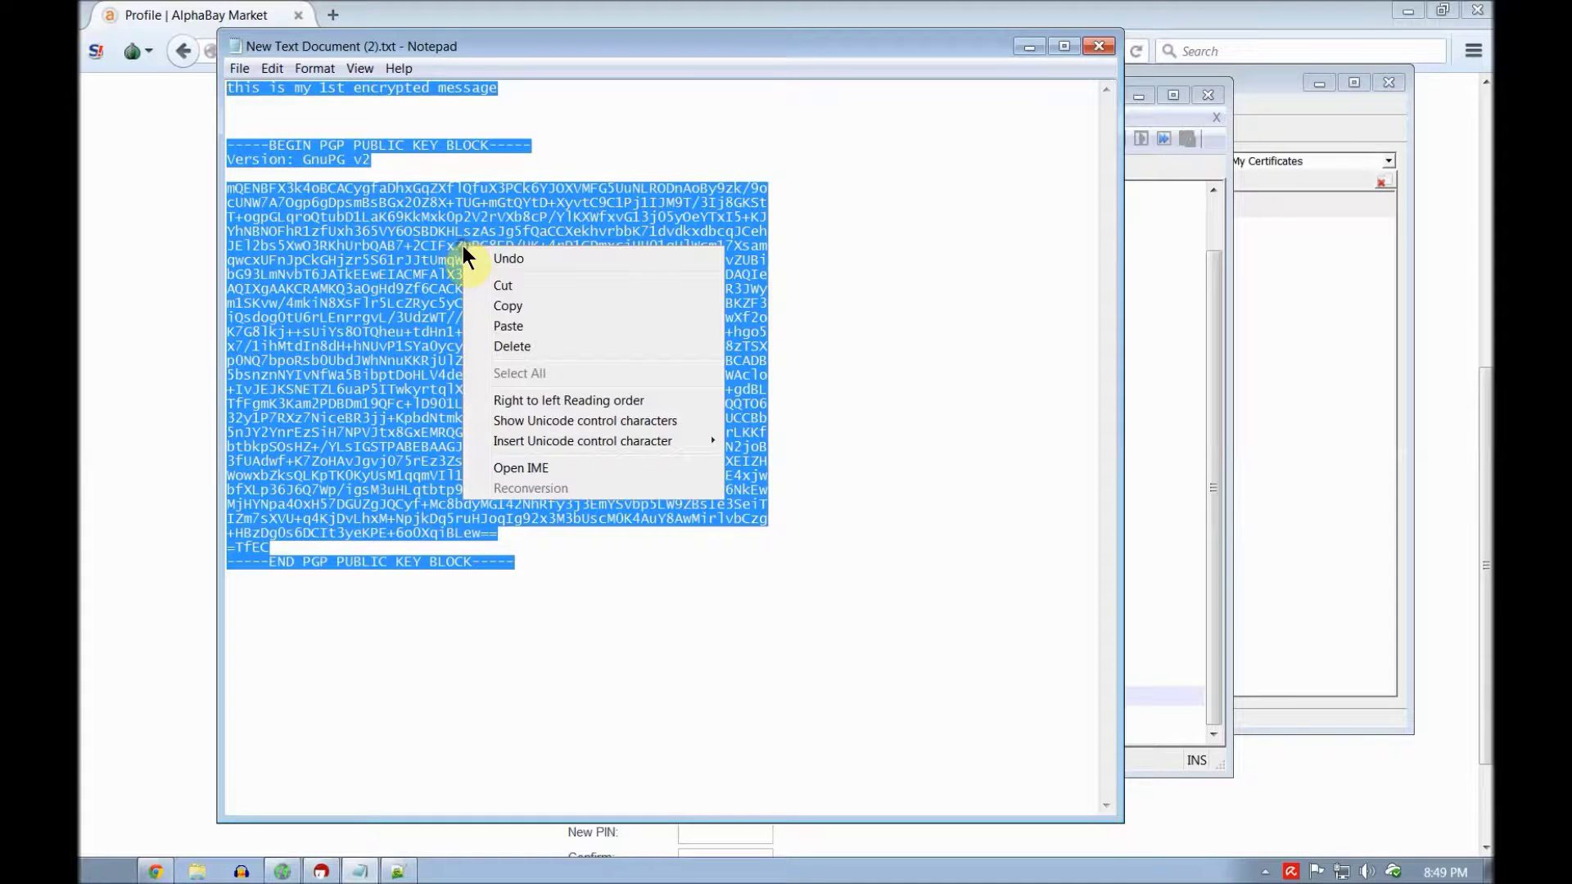
{"action": "left_click", "coordinate": [544, 307]}
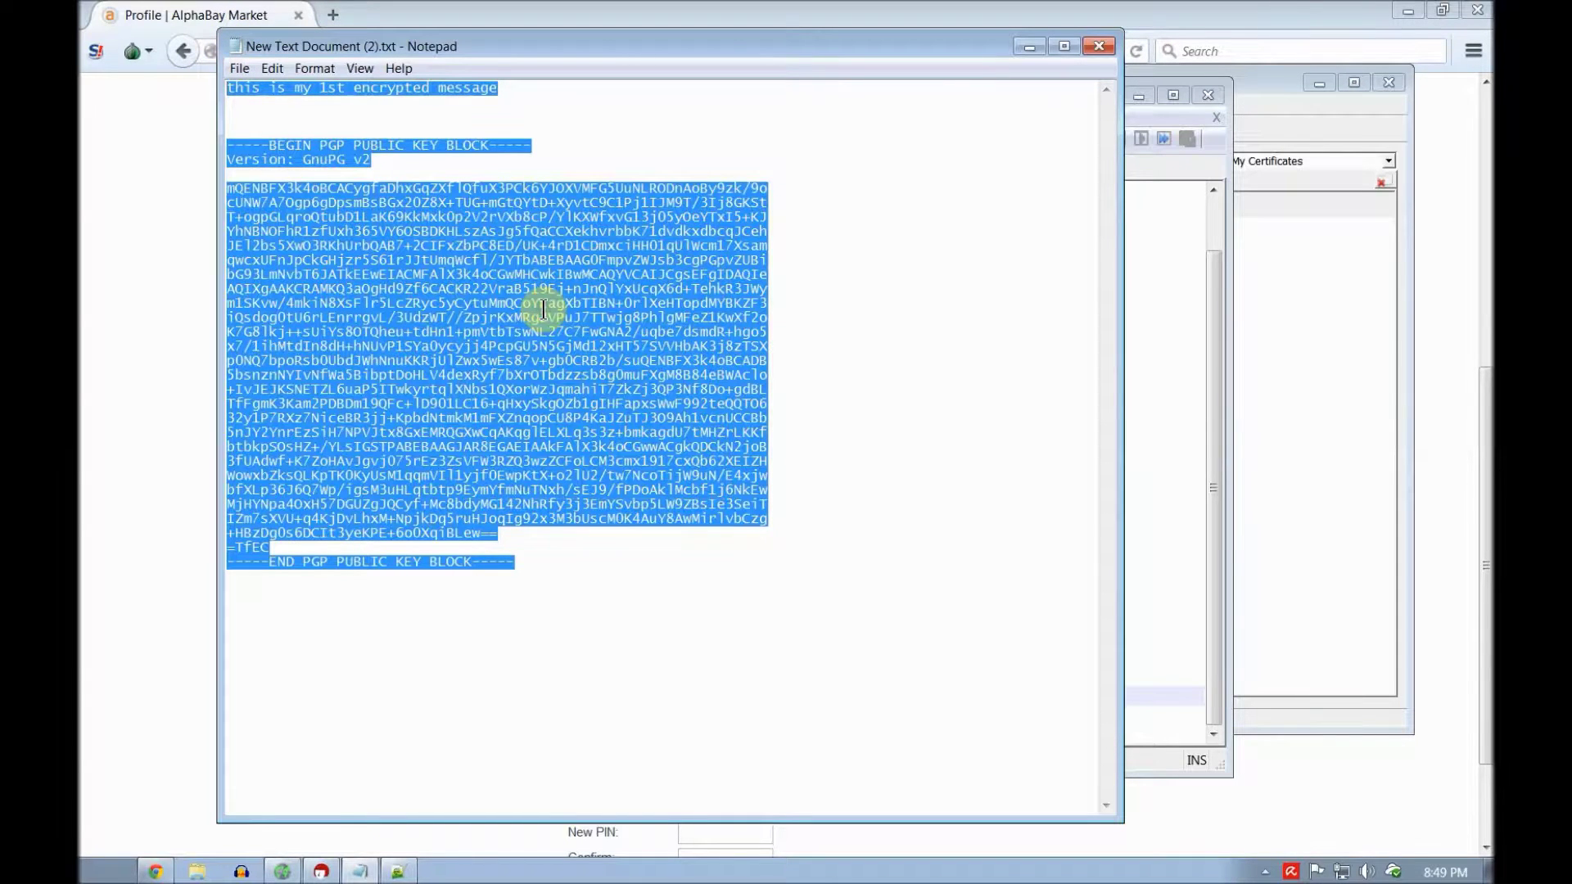
{"action": "left_click", "coordinate": [320, 871]}
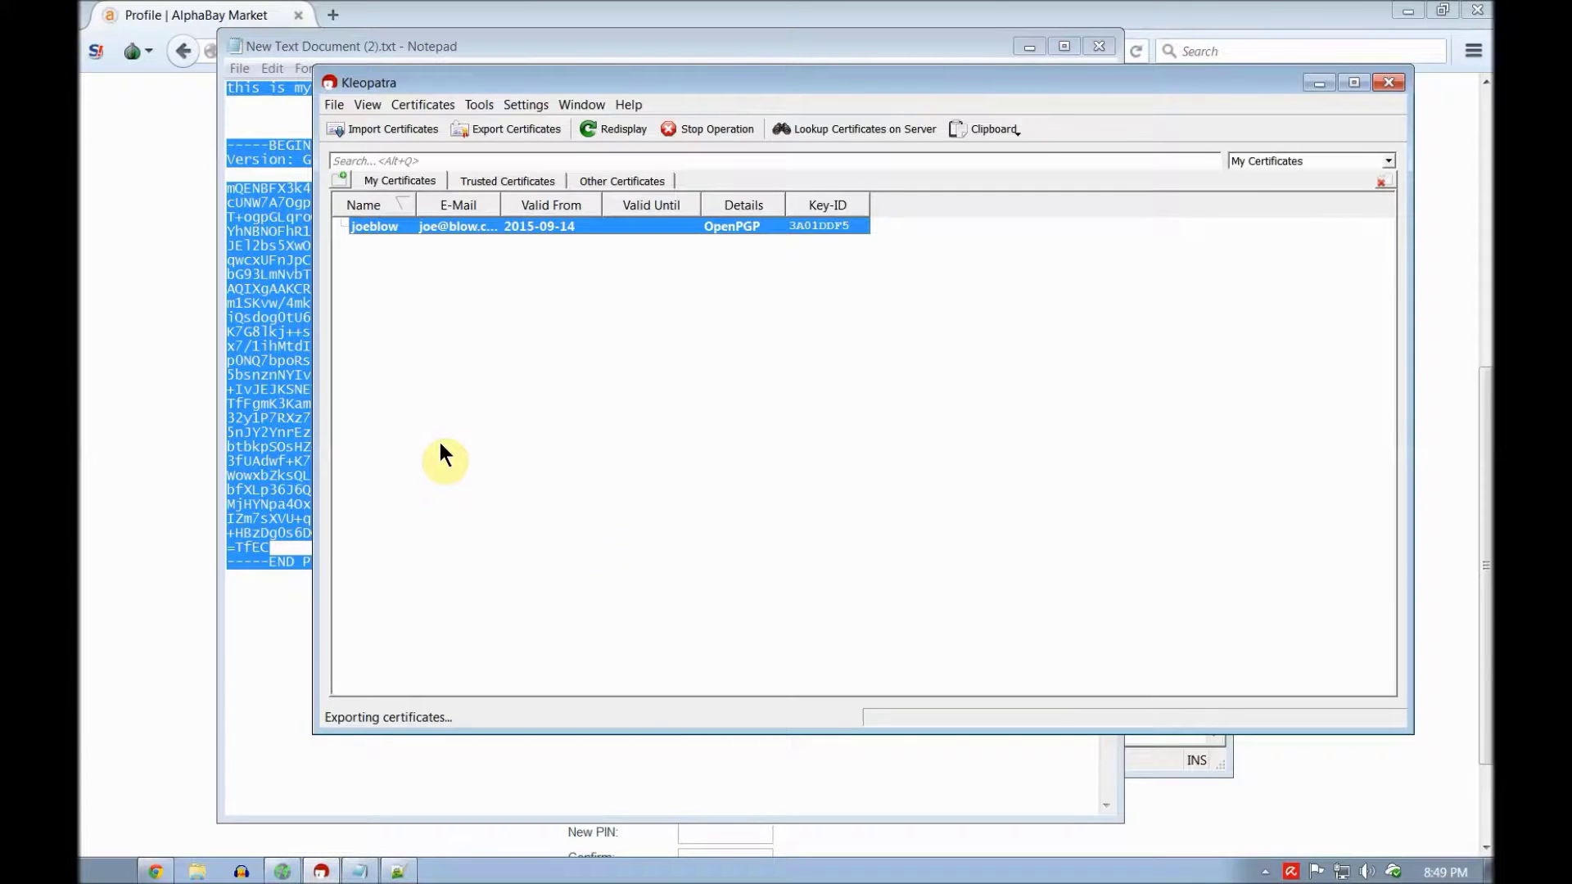
Step: Encrypt the clipboard text for the vendor's imported certificate and dismiss the 'Encryption succeeded' results
{"action": "left_click", "coordinate": [1011, 131]}
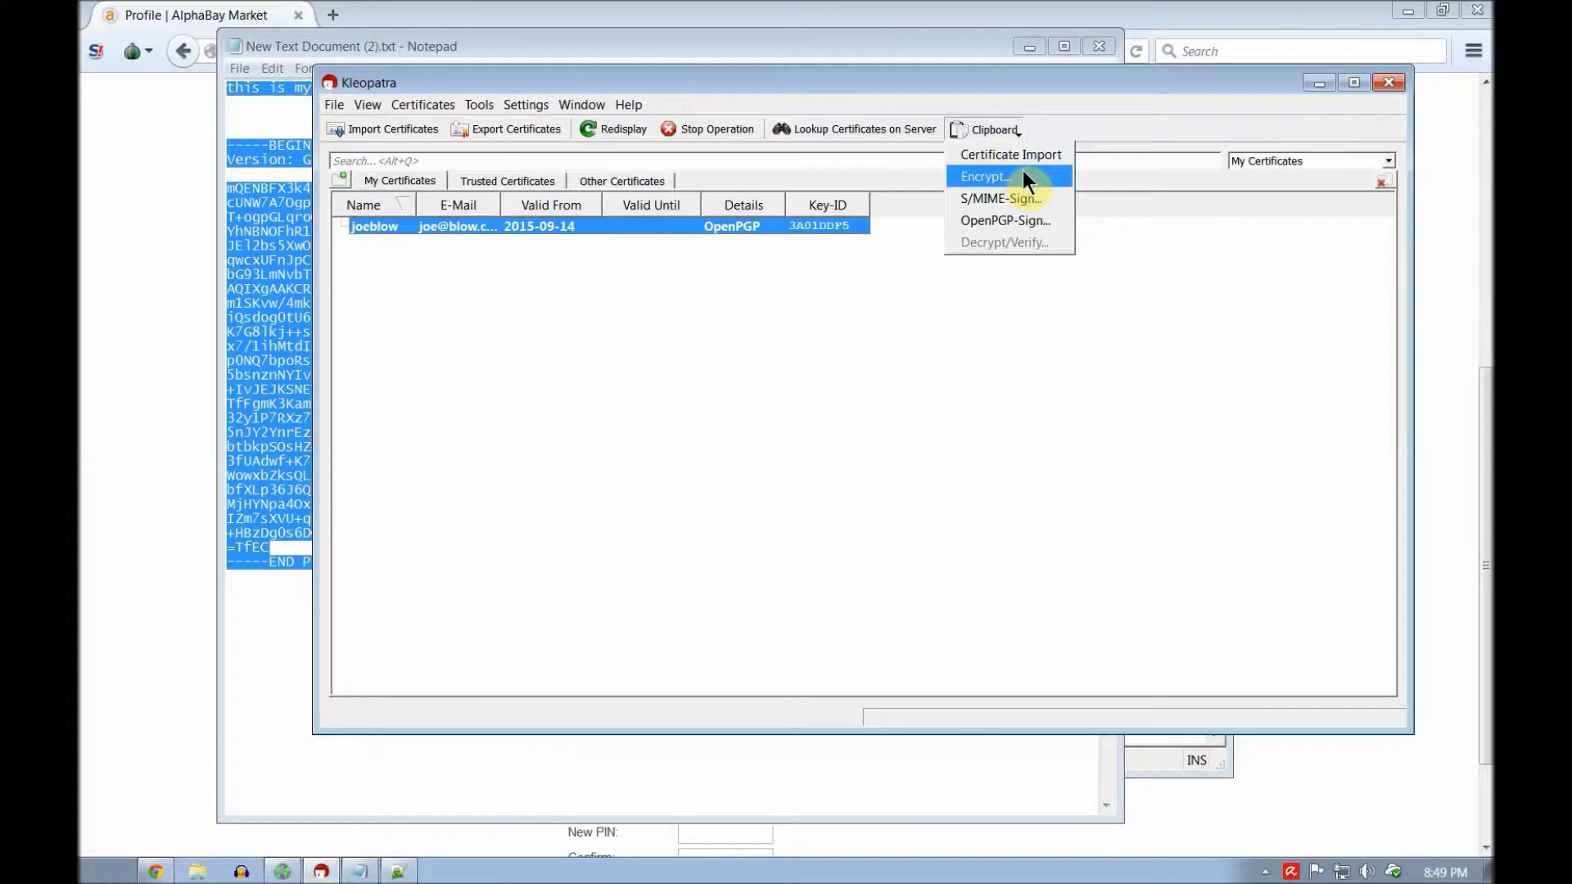
{"action": "left_click", "coordinate": [979, 173]}
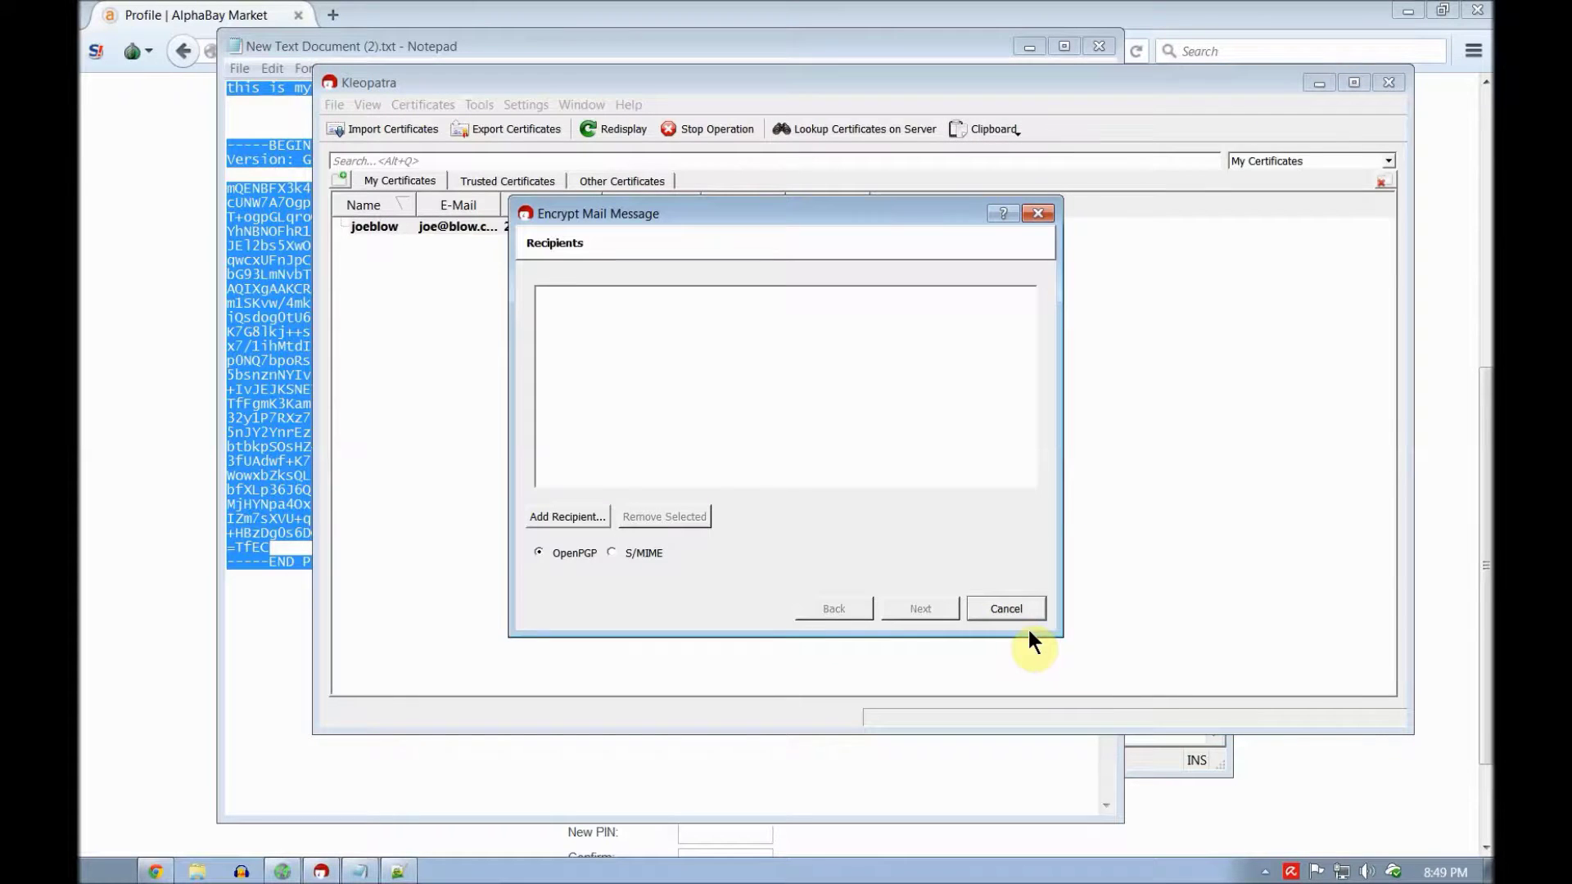
{"action": "left_click", "coordinate": [572, 518]}
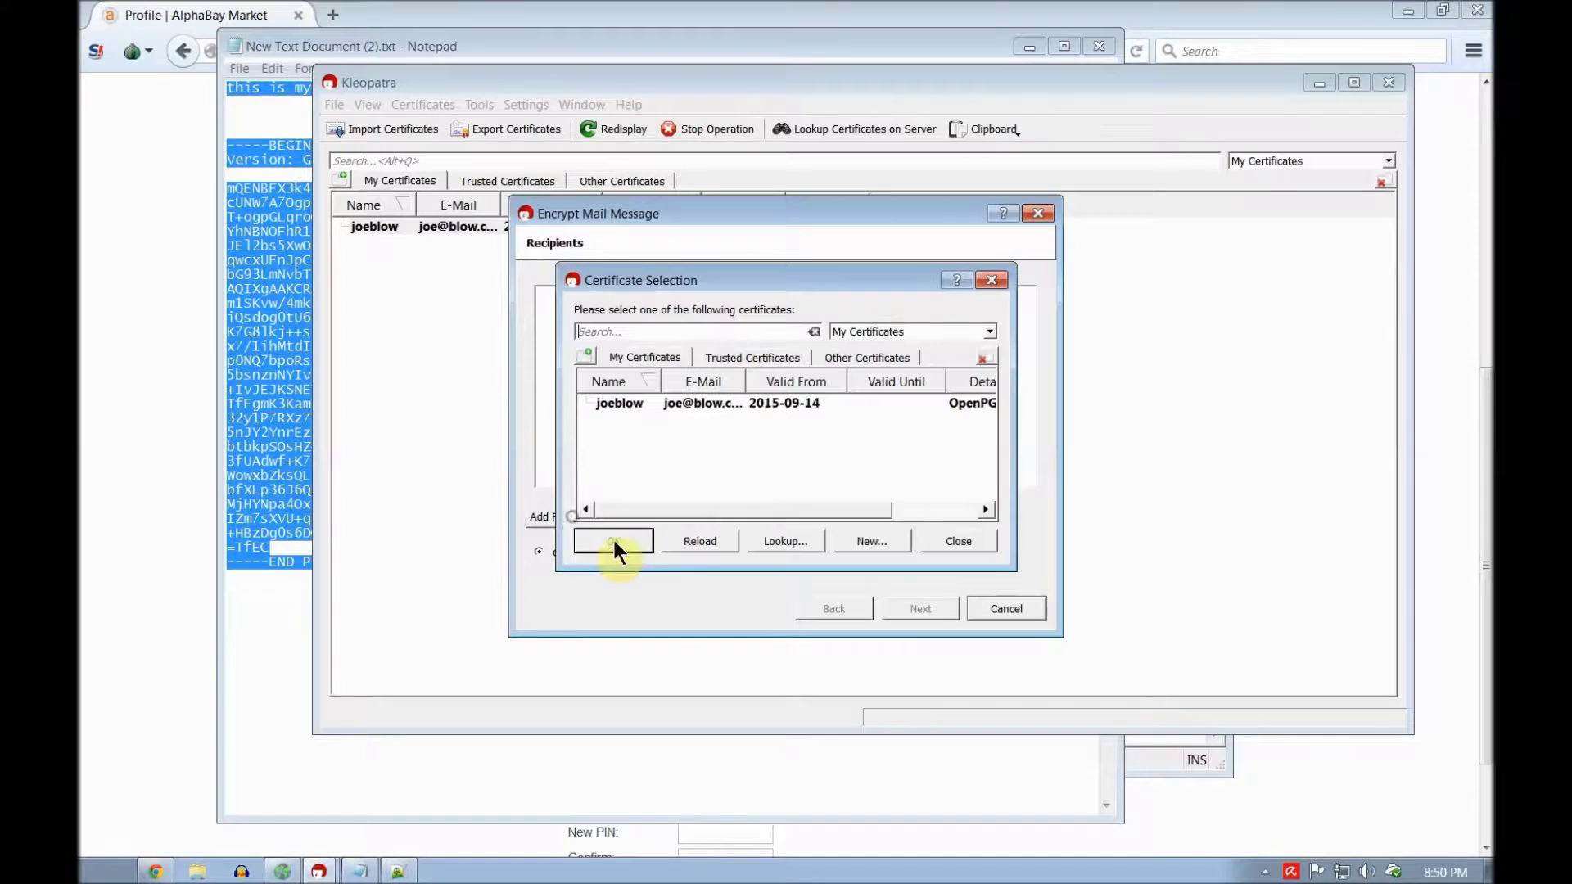
{"action": "left_click", "coordinate": [866, 358]}
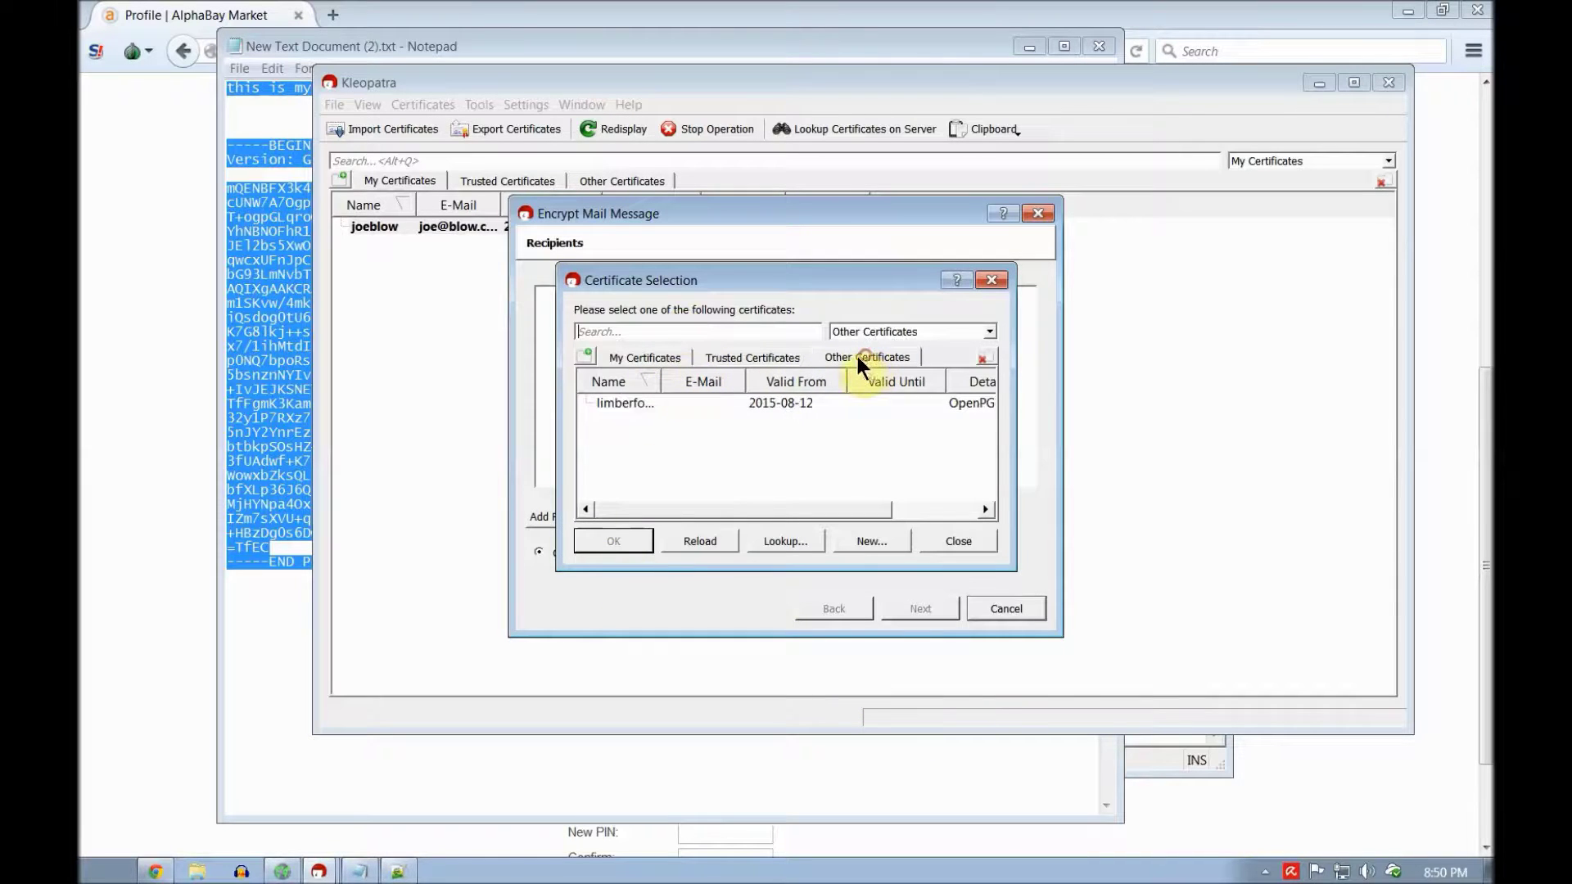
{"action": "left_click", "coordinate": [637, 403]}
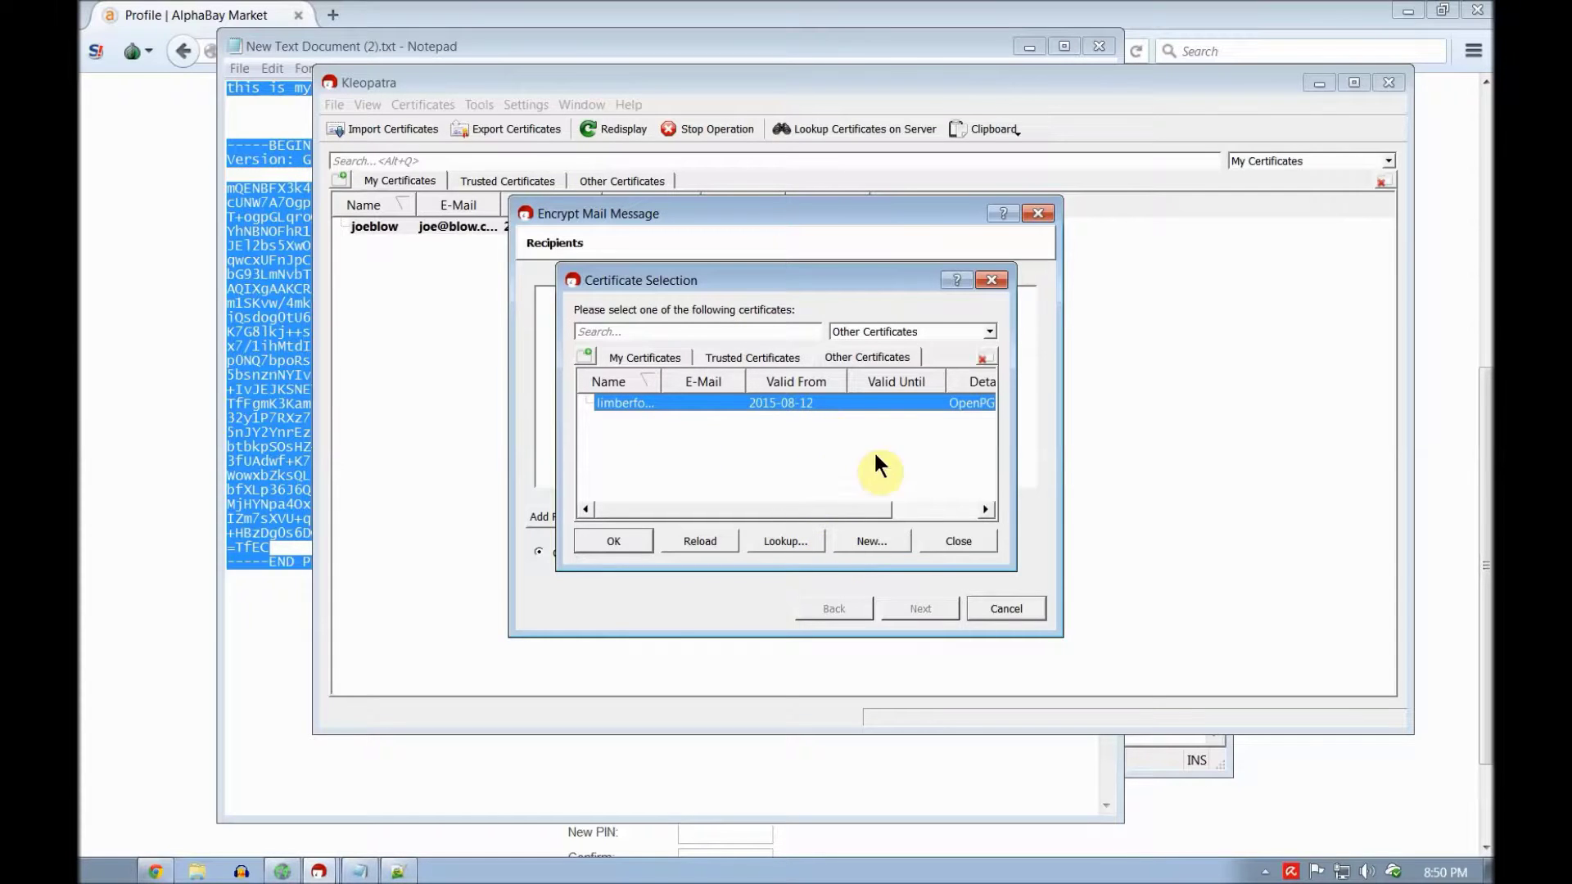
{"action": "left_click", "coordinate": [615, 548]}
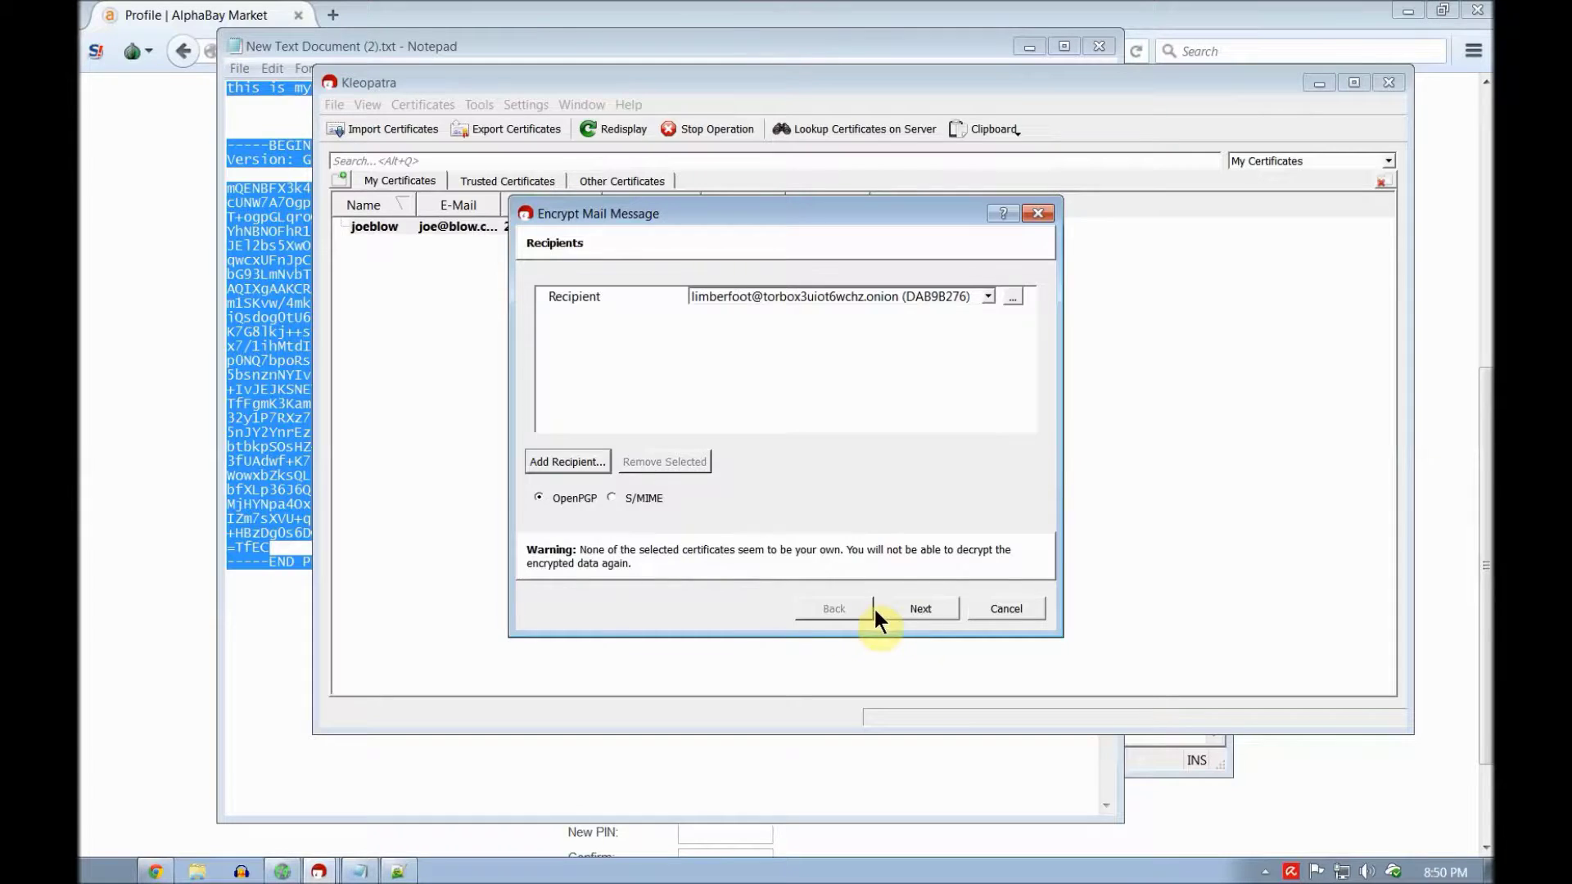
{"action": "left_click", "coordinate": [915, 609]}
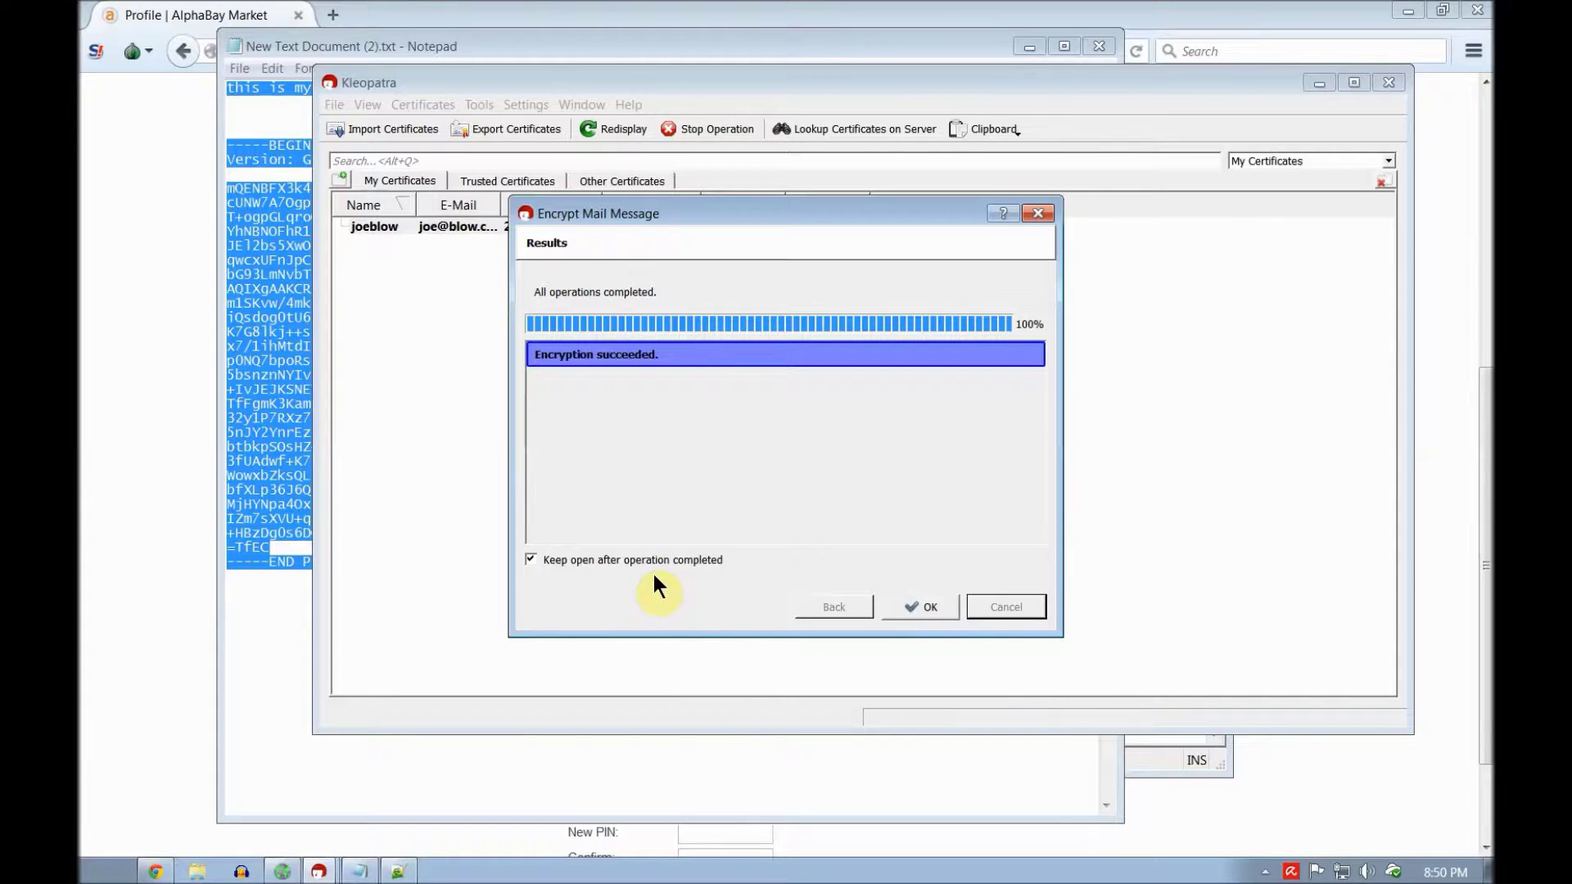
{"action": "left_click", "coordinate": [928, 610]}
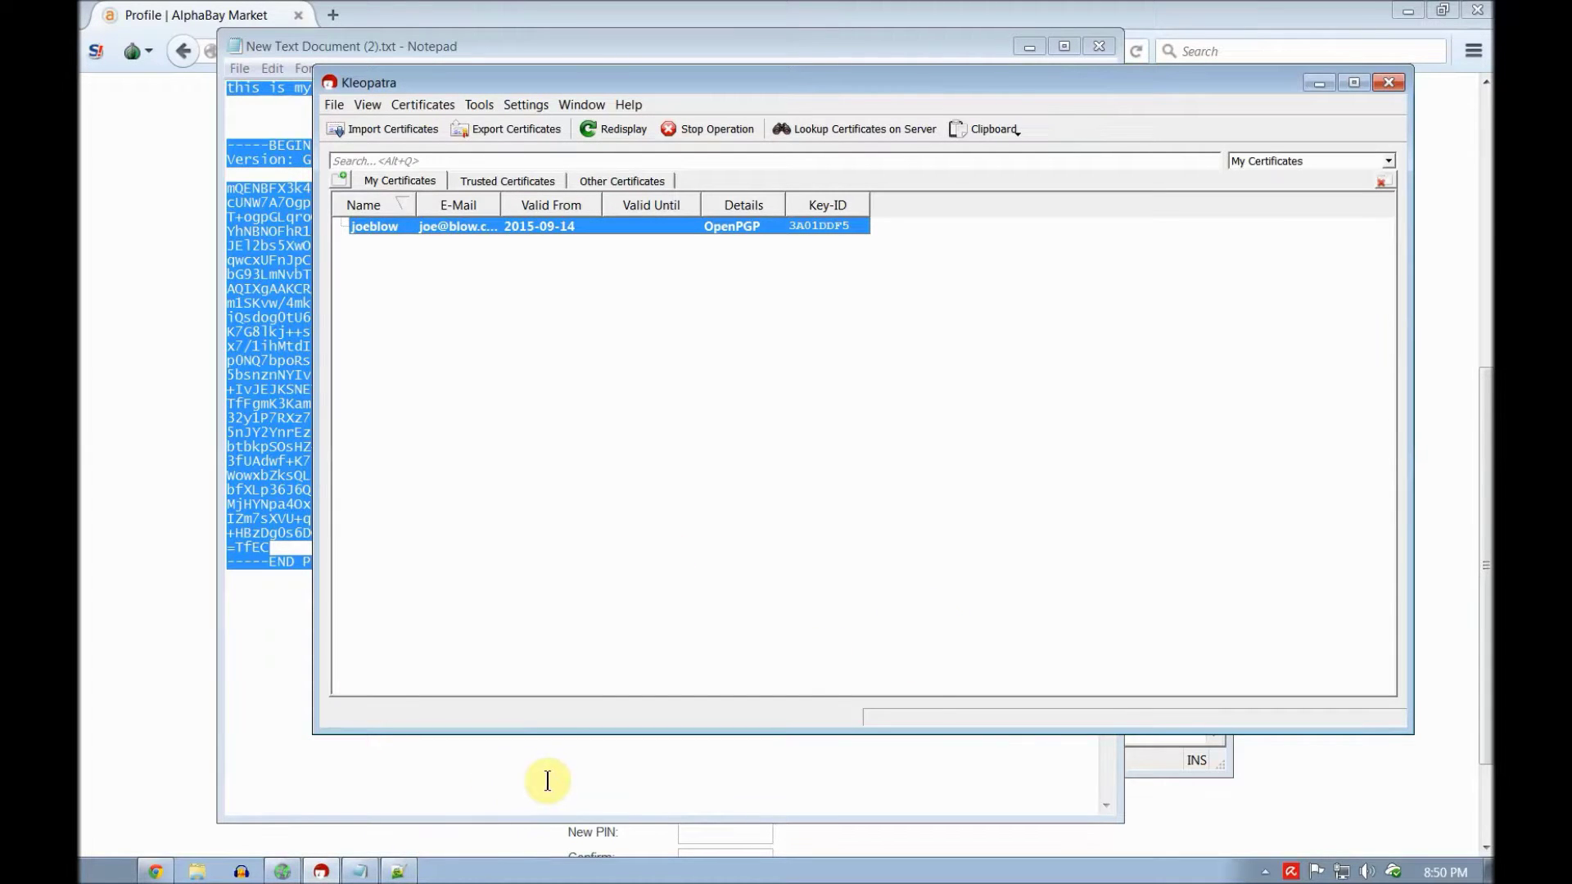
Step: Replace the Notepad text with the encrypted PGP MESSAGE block from the clipboard
{"action": "left_click", "coordinate": [541, 773]}
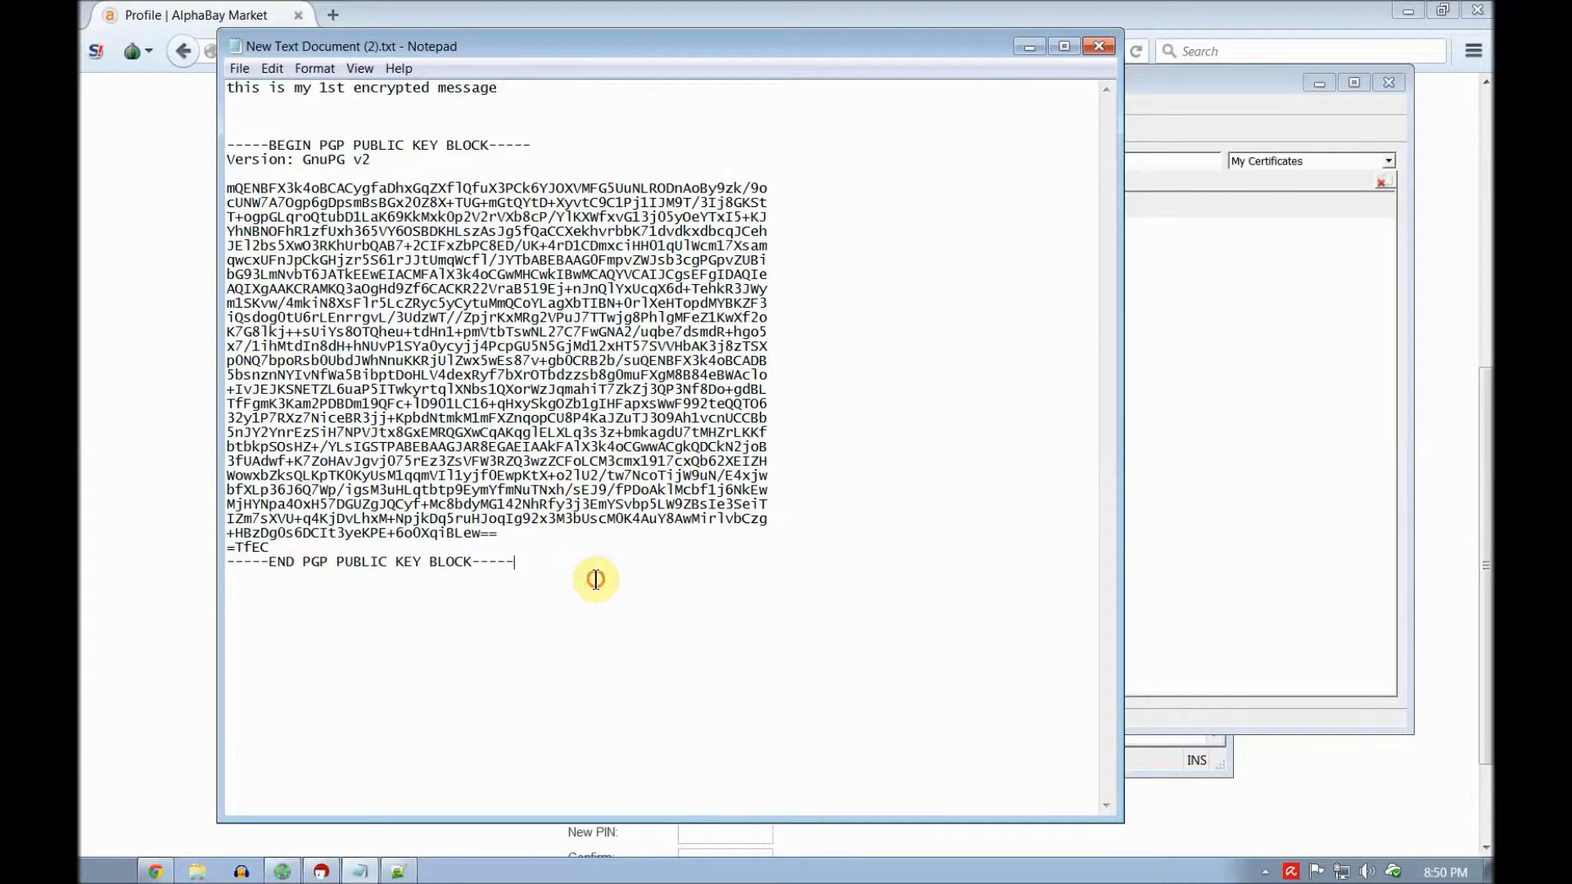
{"action": "left_click_drag", "start_coordinate": [595, 579], "coordinate": [181, 72]}
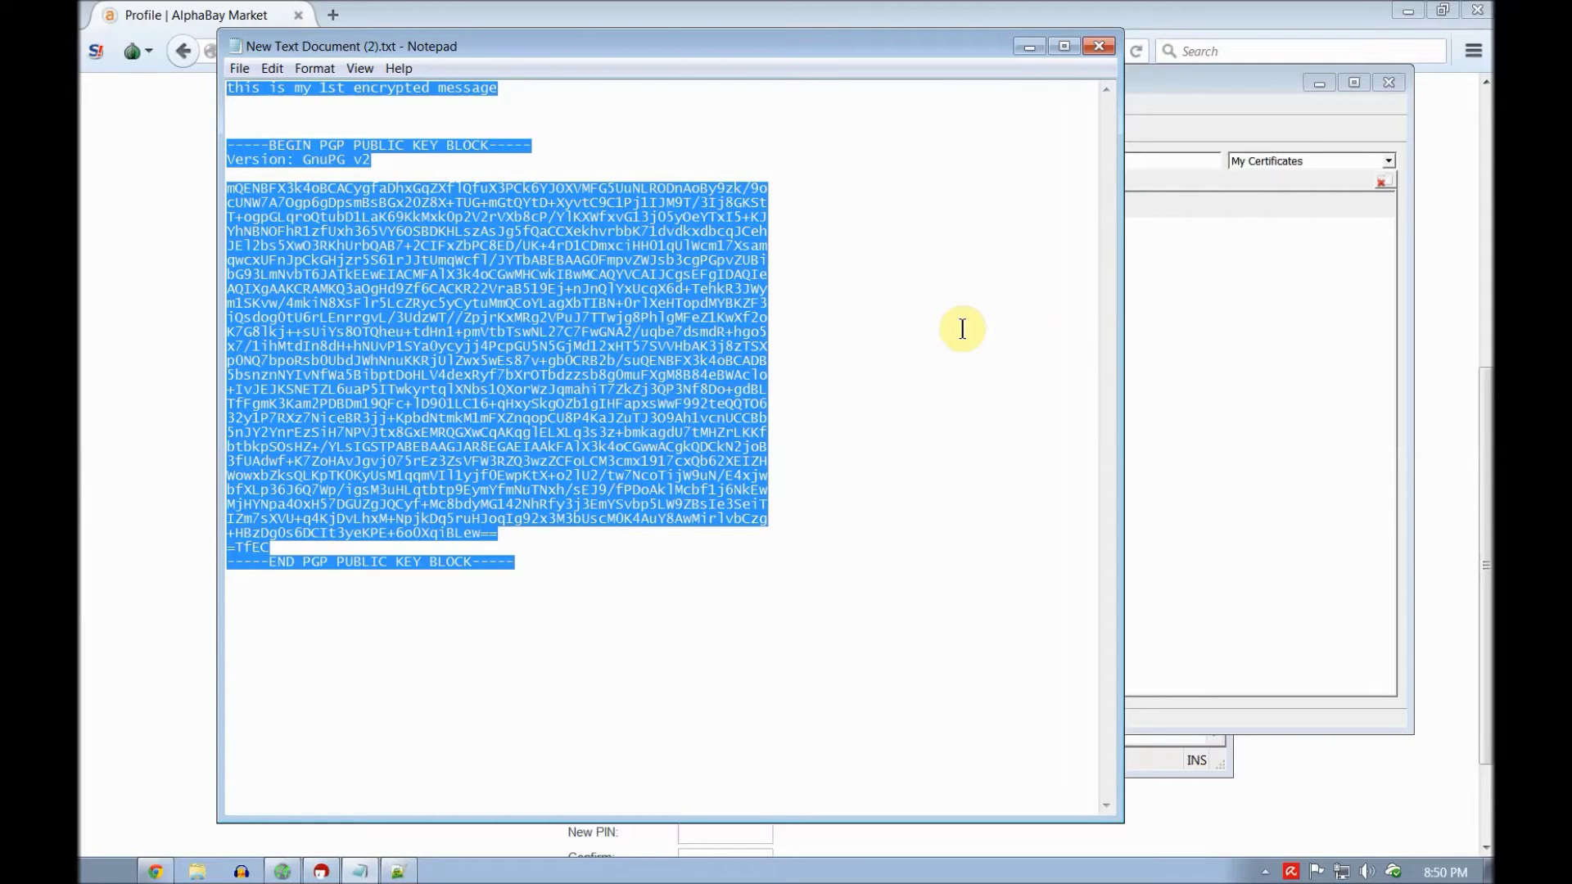
{"action": "key", "text": "ctrl+x"}
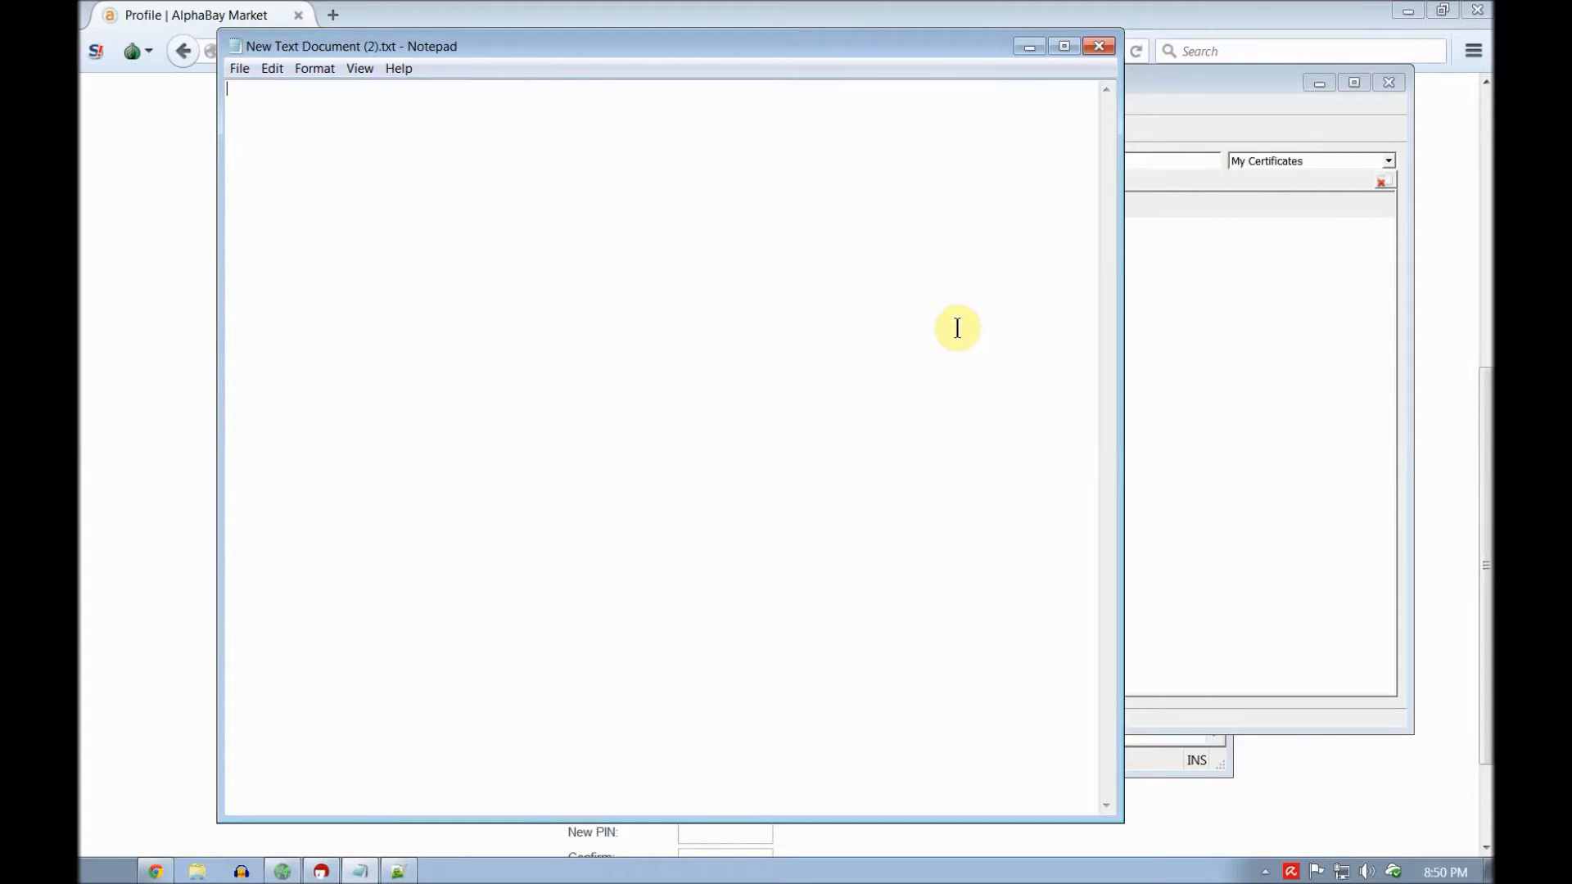
{"action": "right_click", "coordinate": [339, 188]}
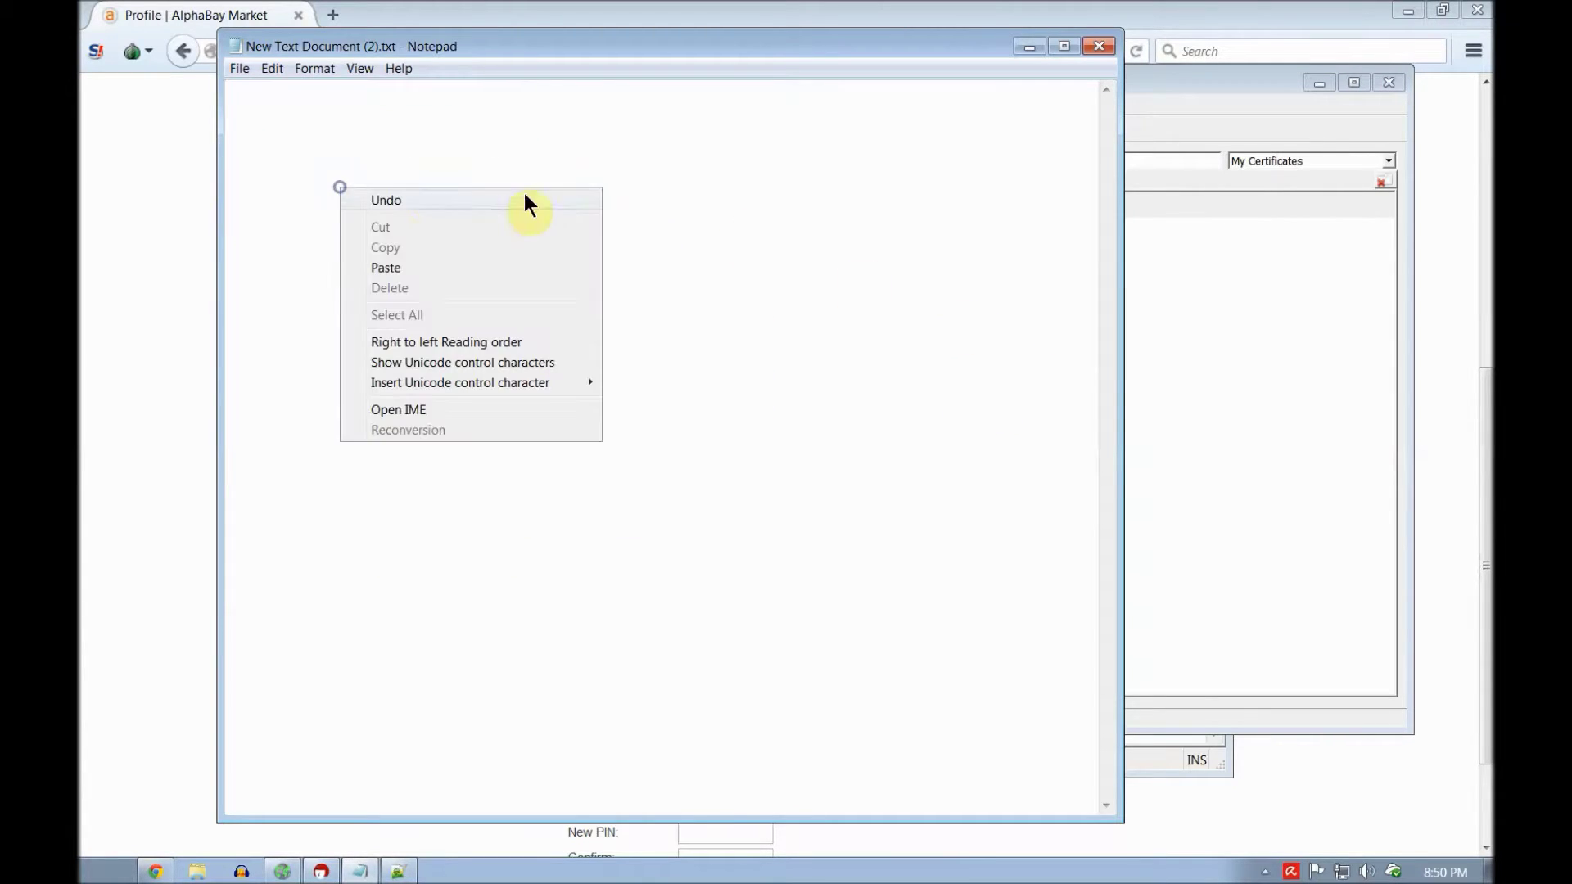
{"action": "left_click", "coordinate": [494, 268]}
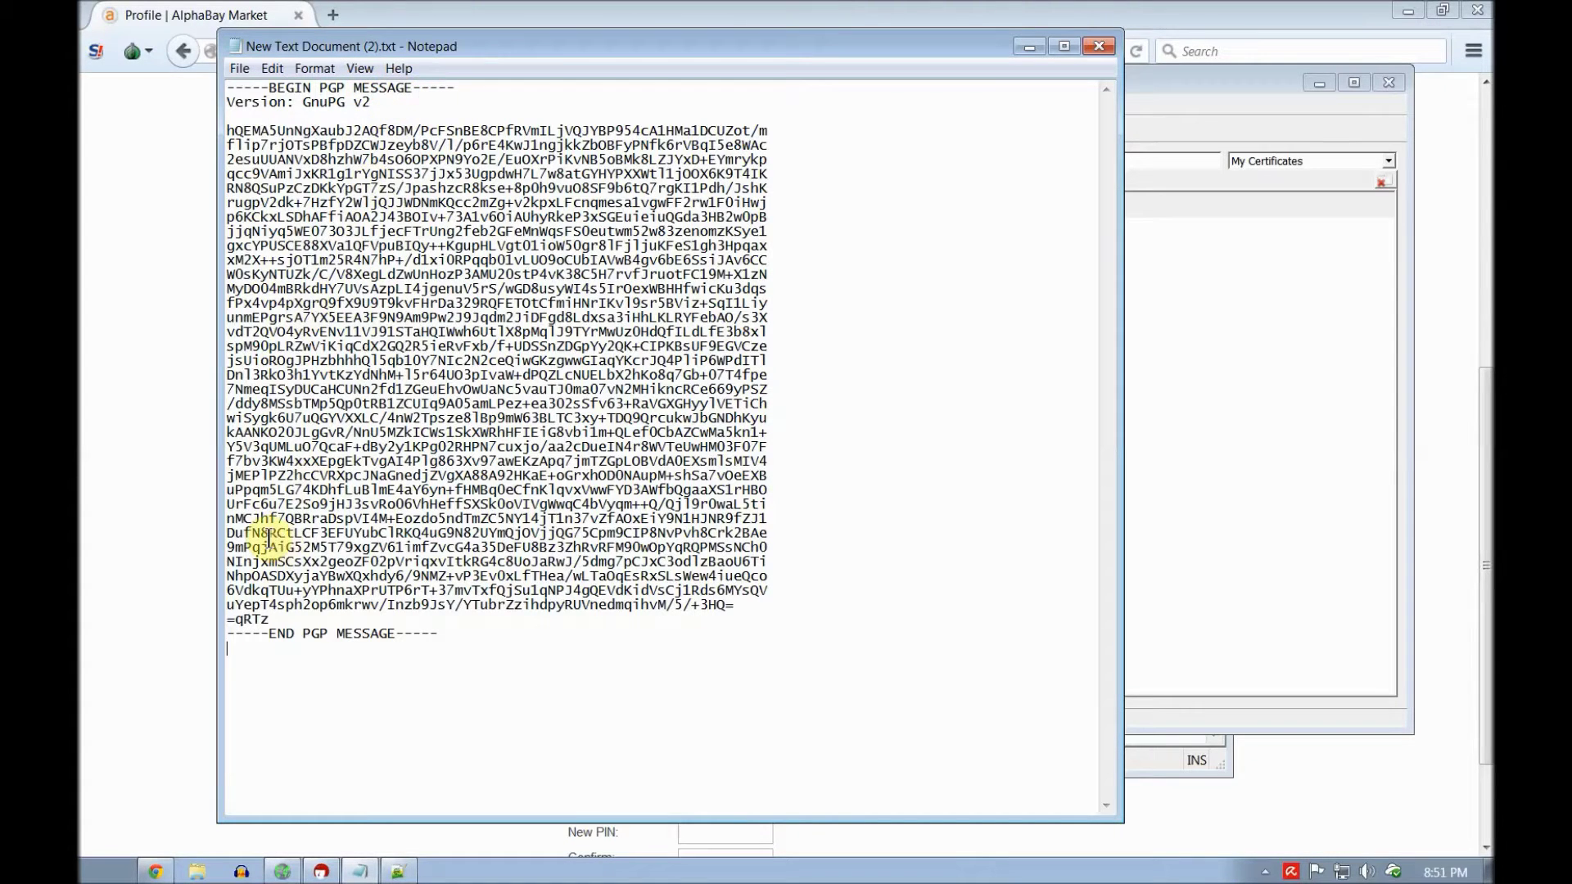
{"action": "left_click_drag", "start_coordinate": [426, 46], "coordinate": [709, 152]}
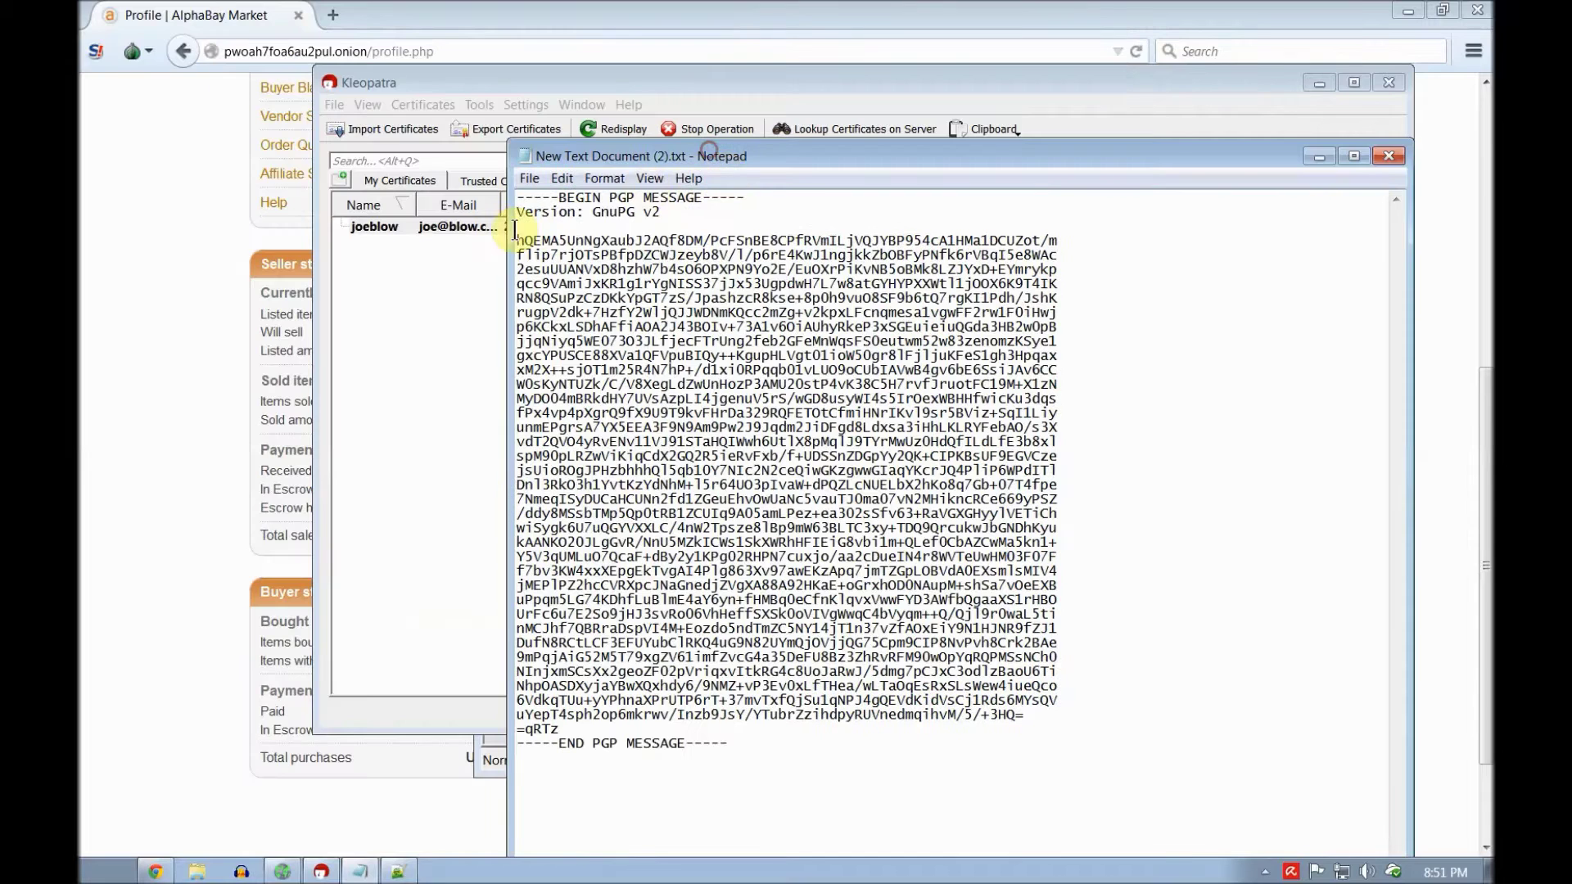